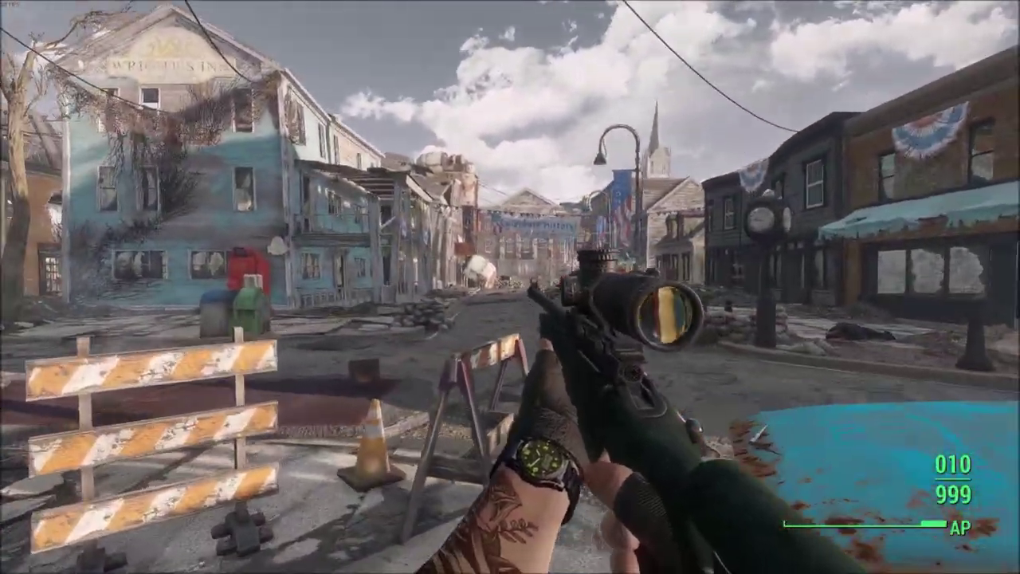
# Fire one shot down the main street with the scoped rifle, advance along it and scan the sandbag barricades through the scope
pyautogui.rightClick(510, 287)
pyautogui.click(510, 287)
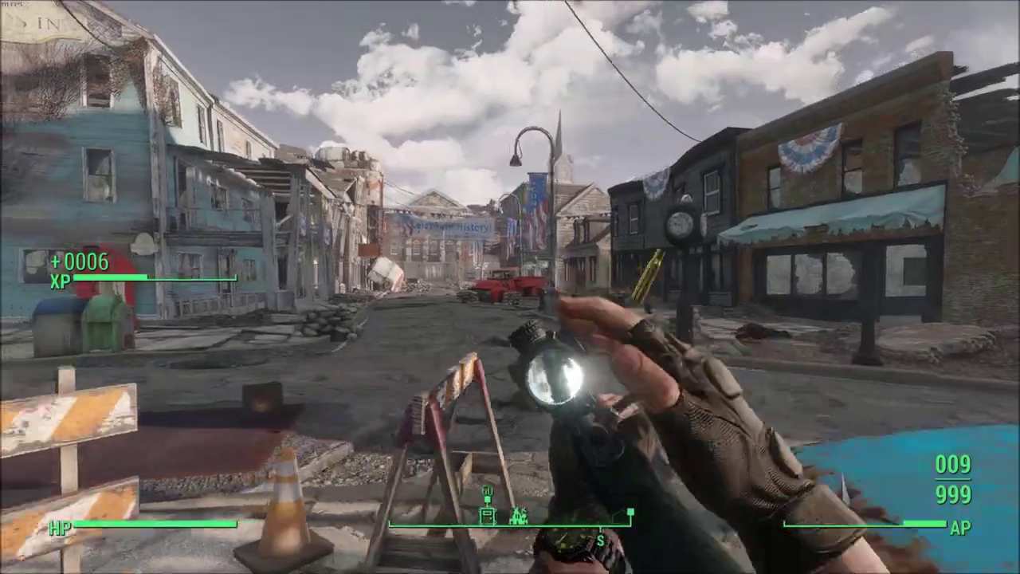
pyautogui.press('w')
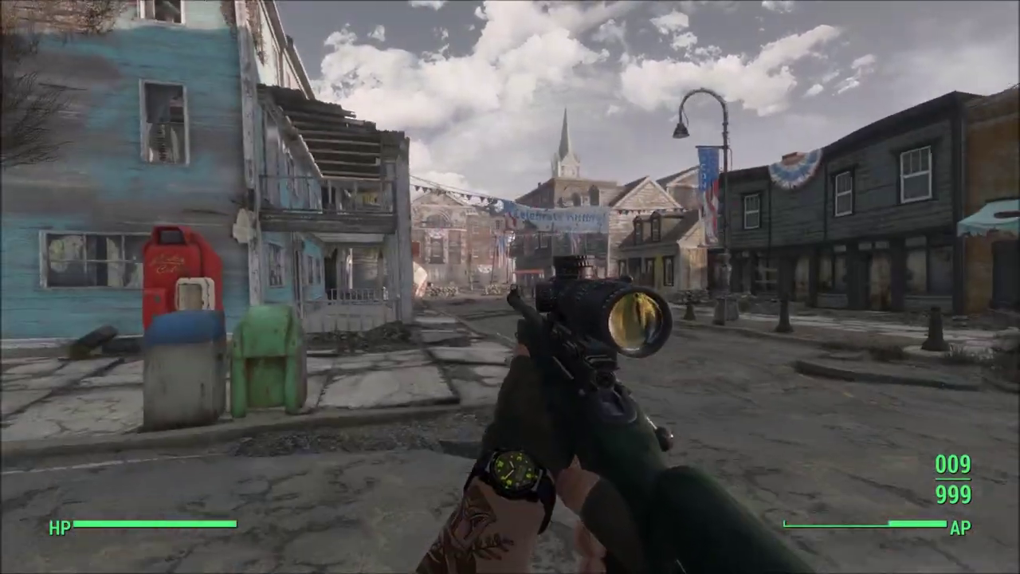
pyautogui.rightClick(510, 286)
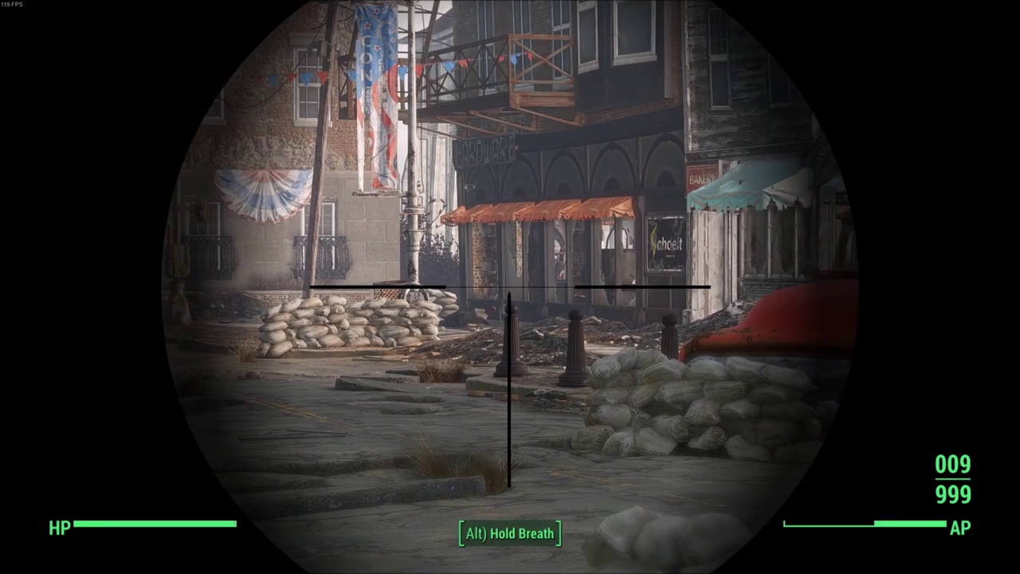
pyautogui.rightClick(510, 287)
# Sprint down the street past the blue inn and the red pickup truck towards the bookshop
pyautogui.hotkey('shift', 'w')
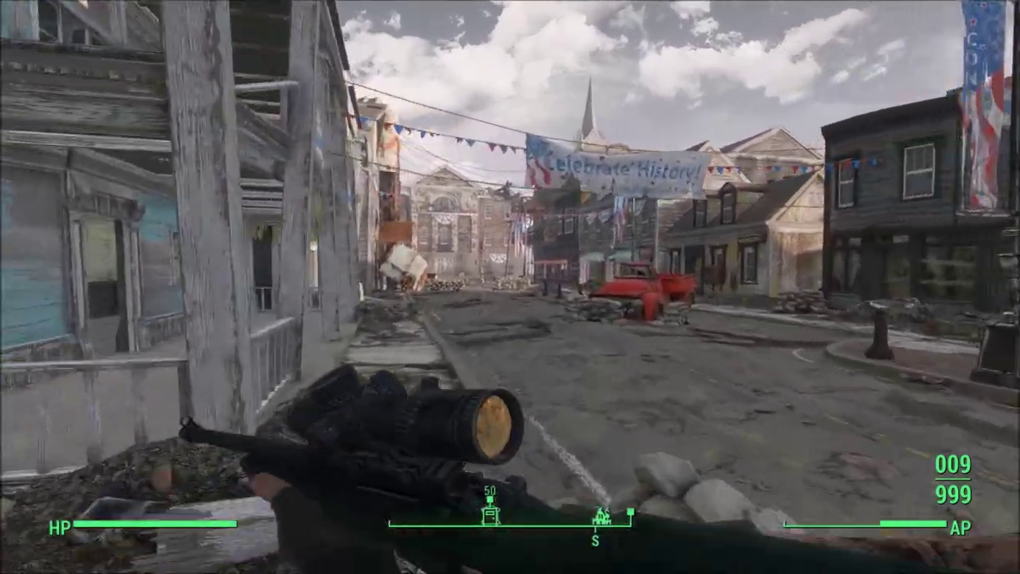
pyautogui.press('w')
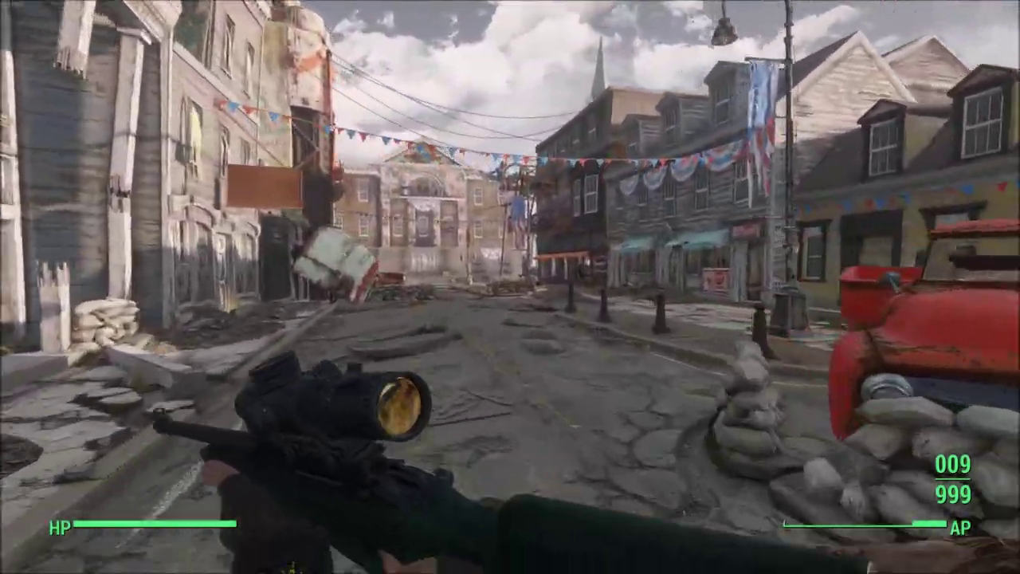
pyautogui.press('w')
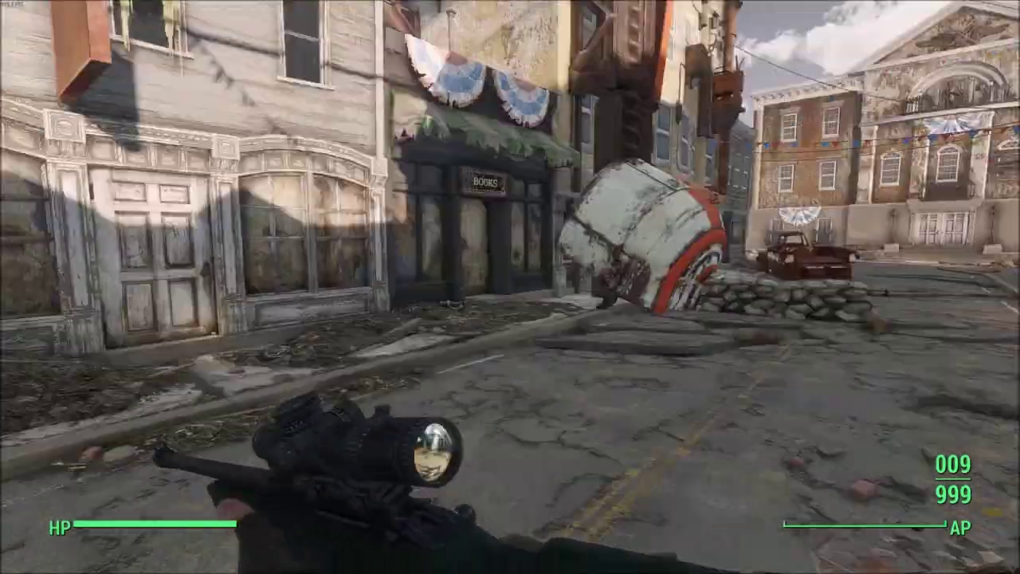
# Switch to the red-dot automatic weapon, shoot the enemy beside the round white wreck and advance past the sandbags
pyautogui.press('2')
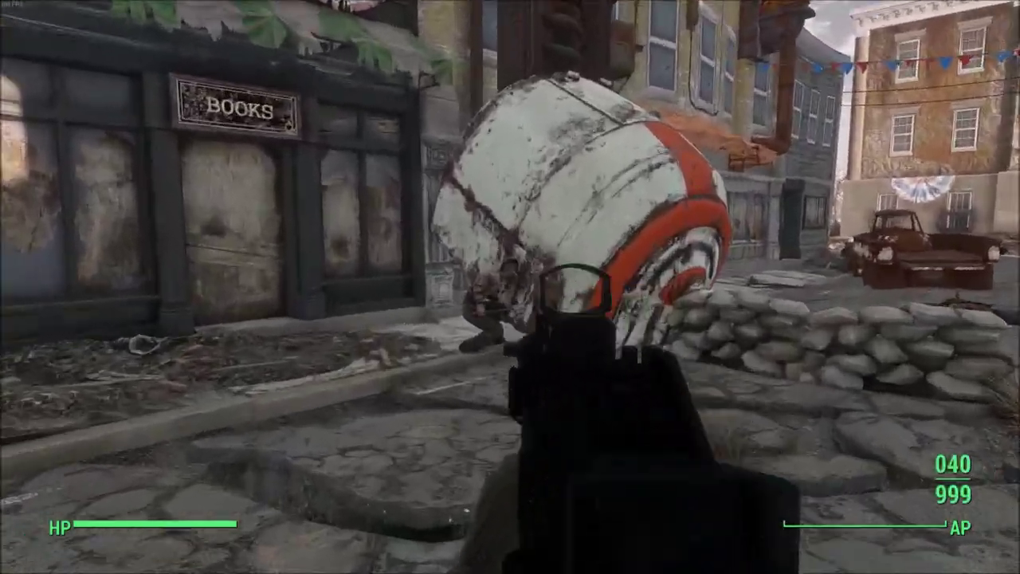
pyautogui.click(510, 287)
pyautogui.press('w')
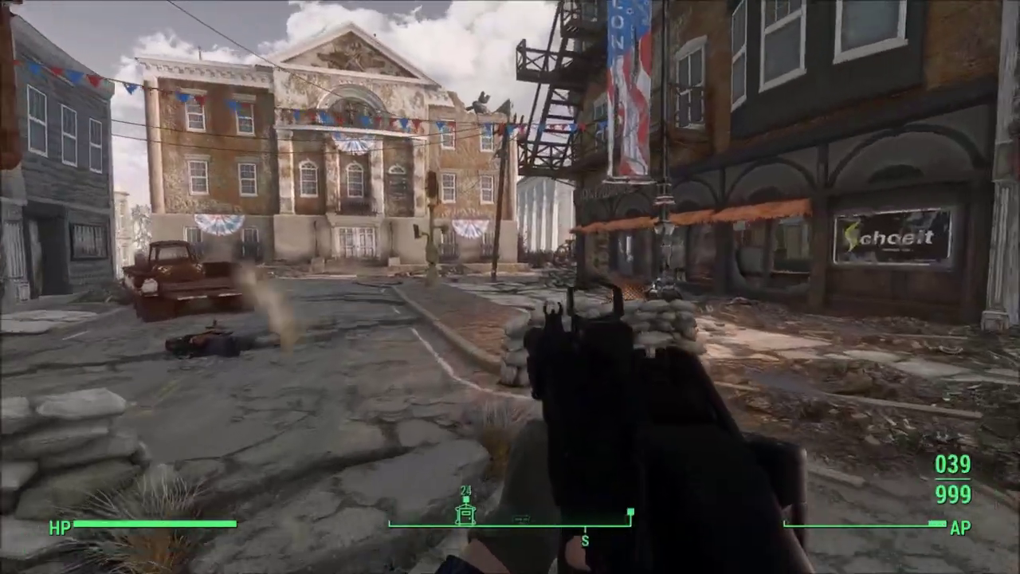
# Run to the Museum of Freedom, climb its front steps and enter through the double doors
pyautogui.press('shift')
pyautogui.press('w')
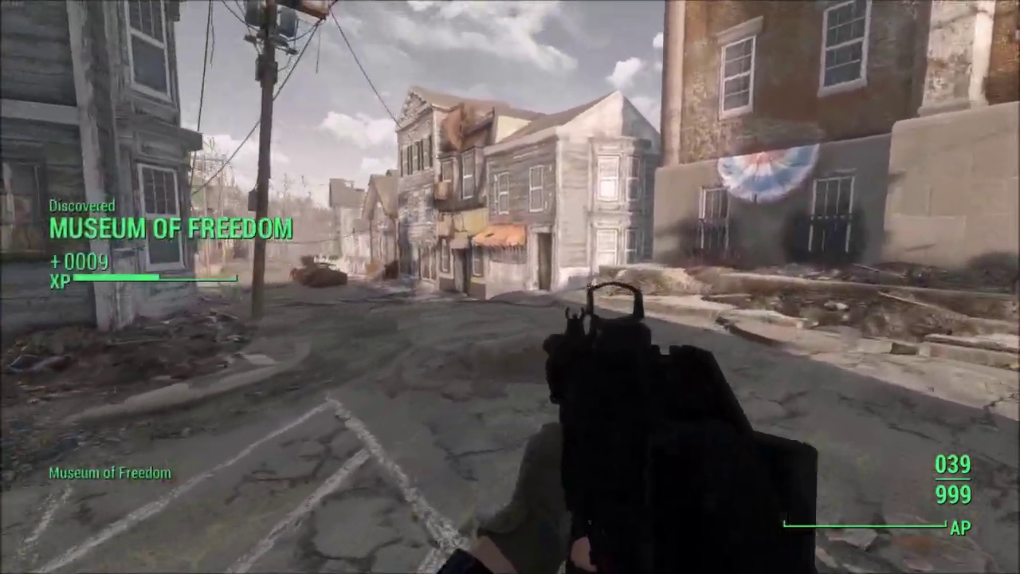
pyautogui.press('w')
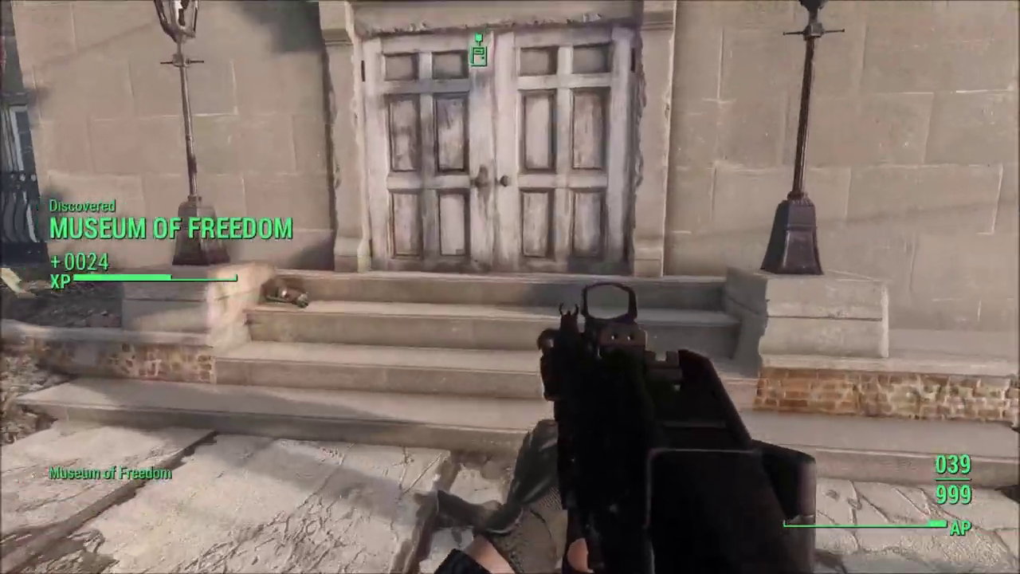
pyautogui.press('w')
pyautogui.press('e')
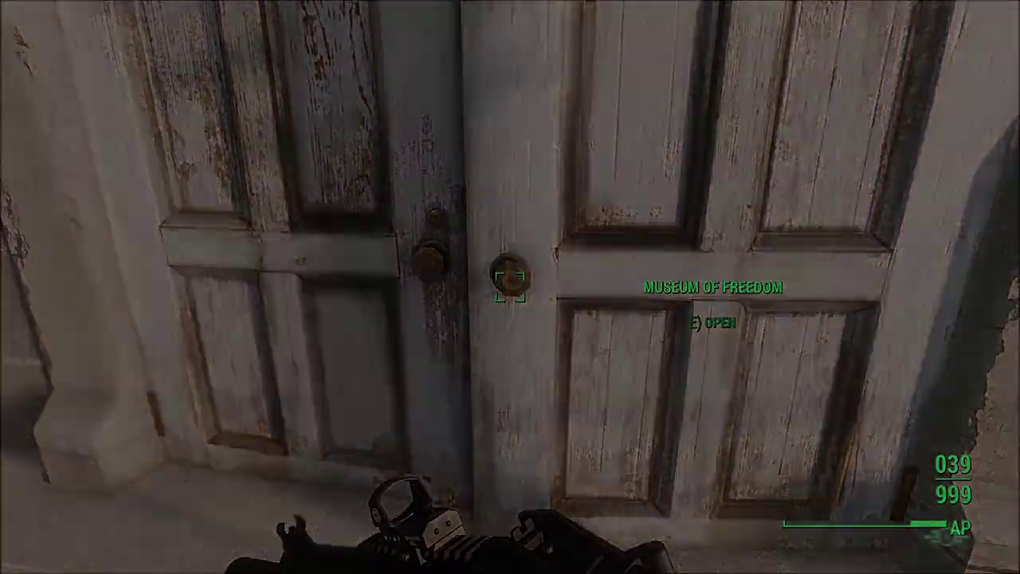
# Advance into the museum lobby with the red-dot automatic weapon and fire at the enemies on the upper balconies
pyautogui.press('w')
pyautogui.press('2')
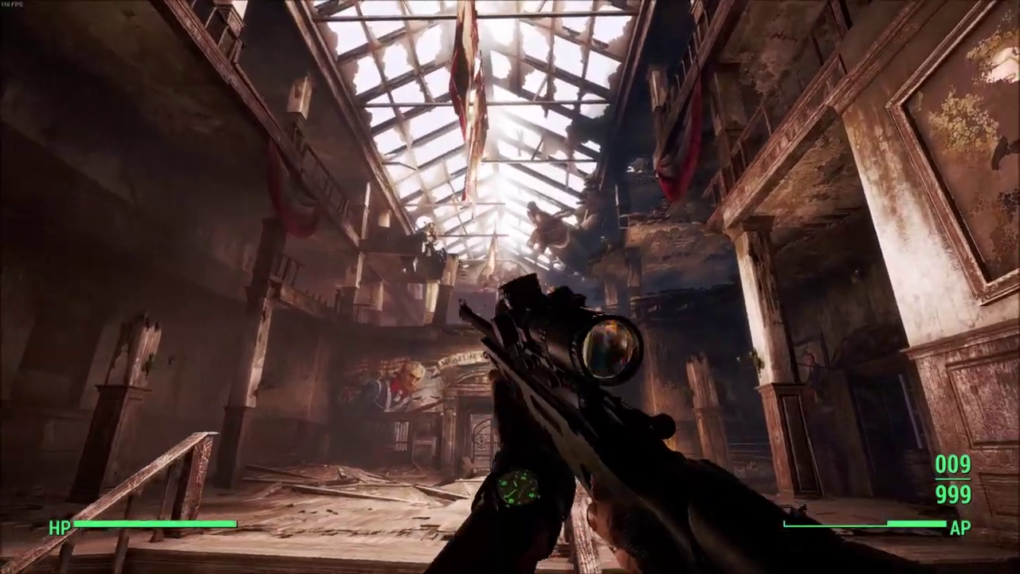
pyautogui.press('1')
pyautogui.press('w')
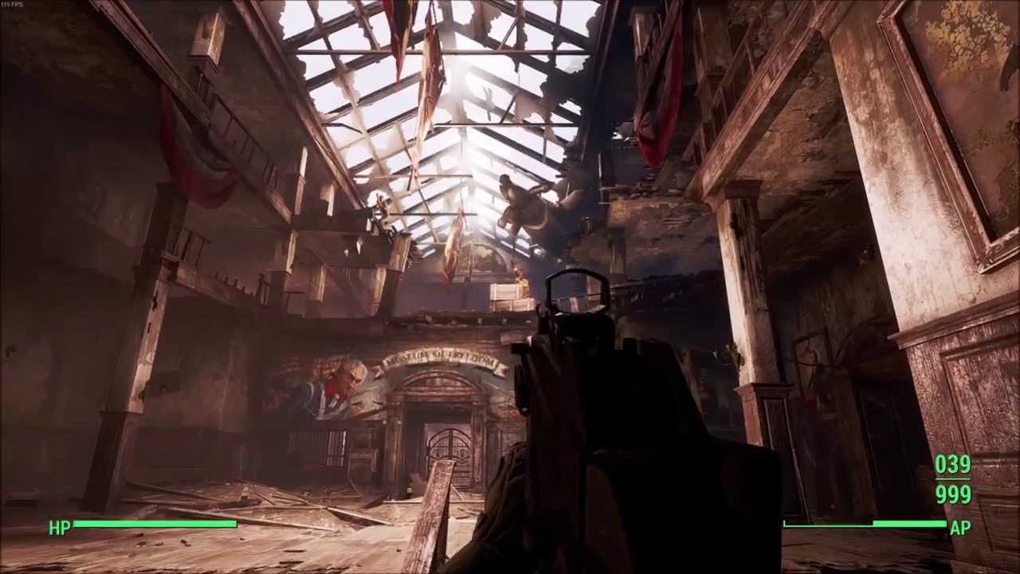
pyautogui.rightClick(510, 287)
pyautogui.rightClick(510, 287)
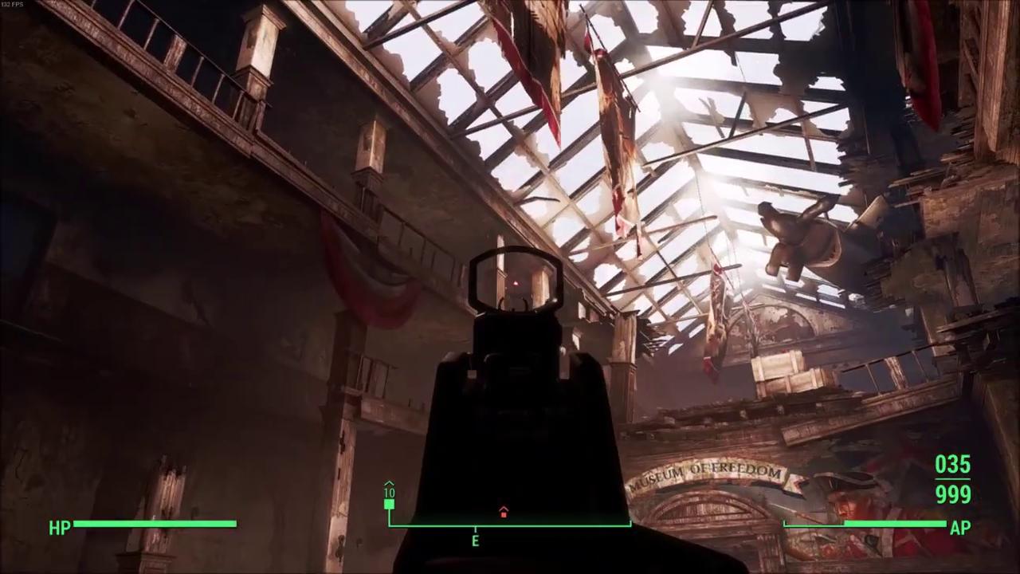
pyautogui.click(510, 287)
pyautogui.rightClick(510, 287)
# Run through the mannequin exhibit to the redcoat figures and shoot the enemy in the doorway behind them
pyautogui.hotkey('shift', 'w')
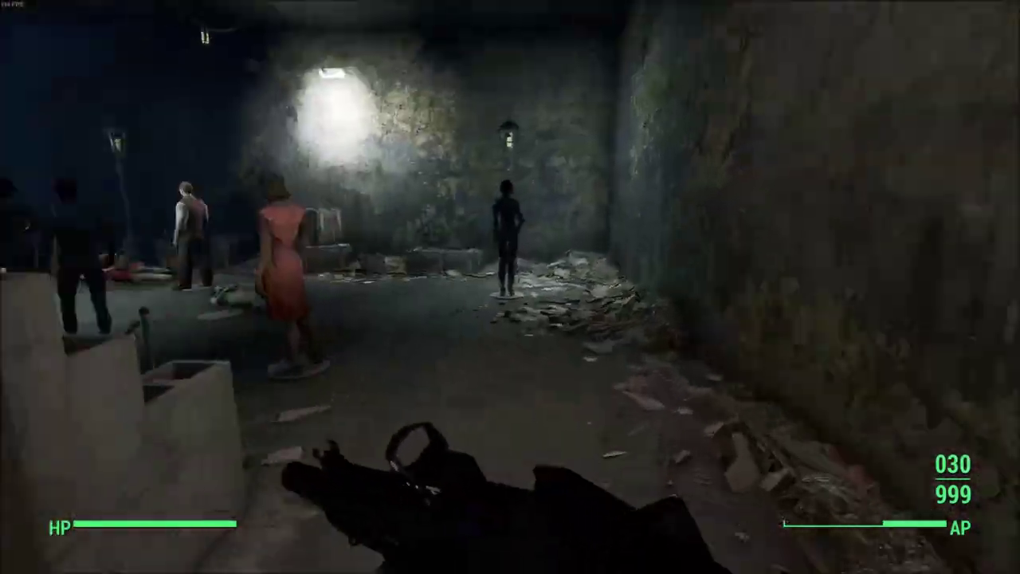
pyautogui.press('w')
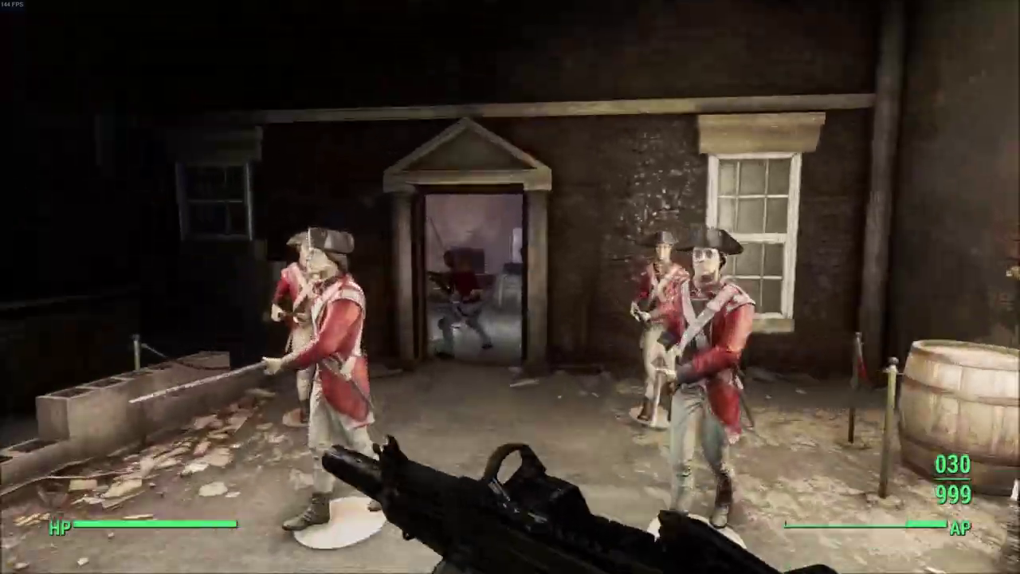
pyautogui.rightClick(510, 287)
pyautogui.click(510, 287)
# Move through the ship exhibit and the ruined display rooms to the main hall, and continue by the wooden staircase
pyautogui.hotkey('shift', 'w')
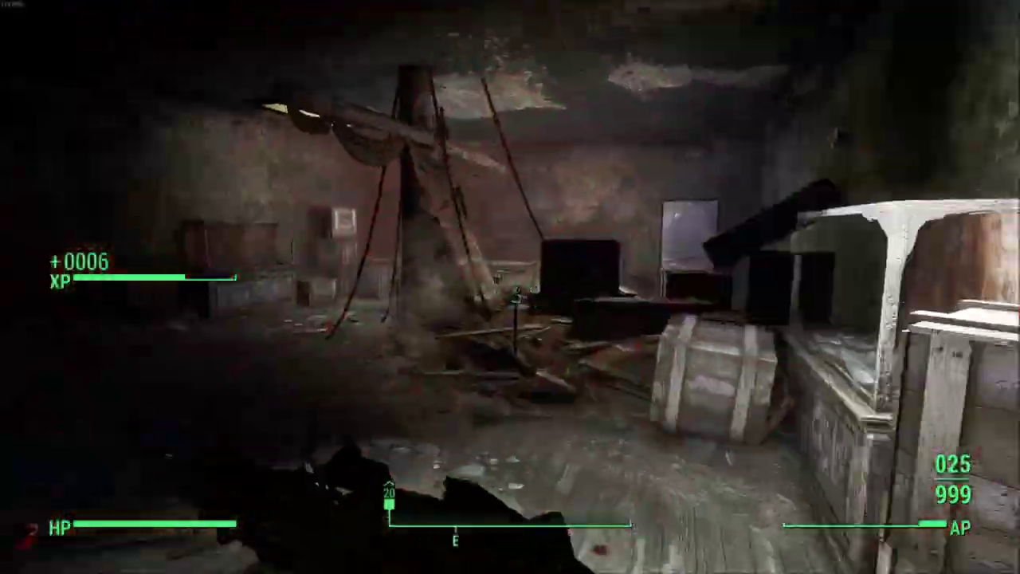
pyautogui.press('w')
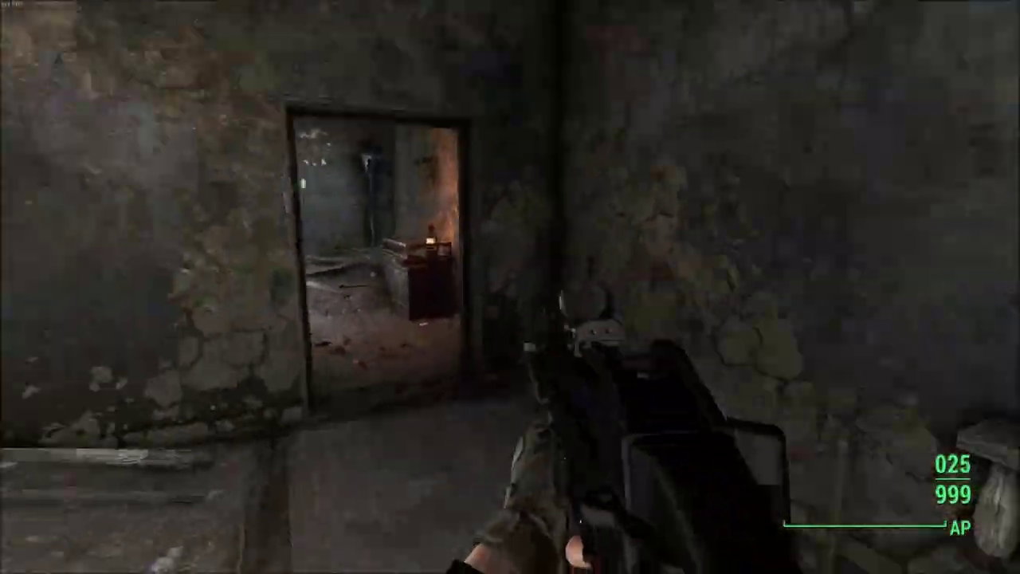
pyautogui.press('w')
pyautogui.press('w')
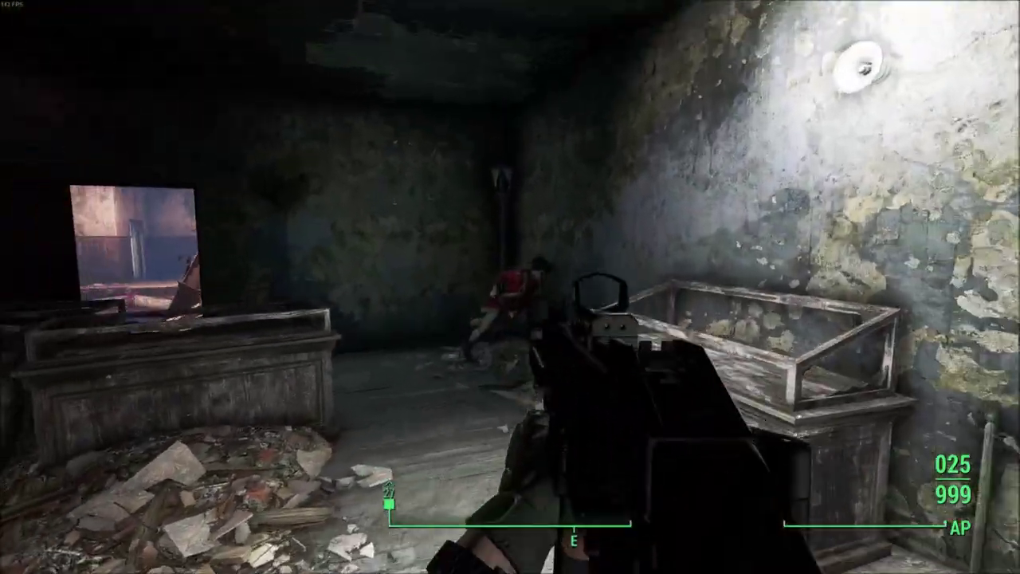
pyautogui.press('w')
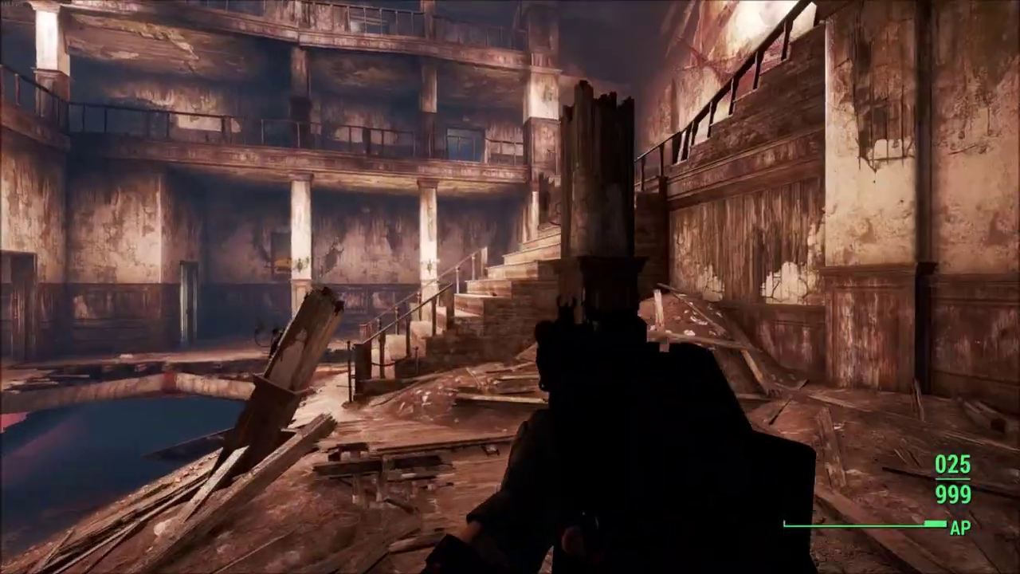
pyautogui.press('w')
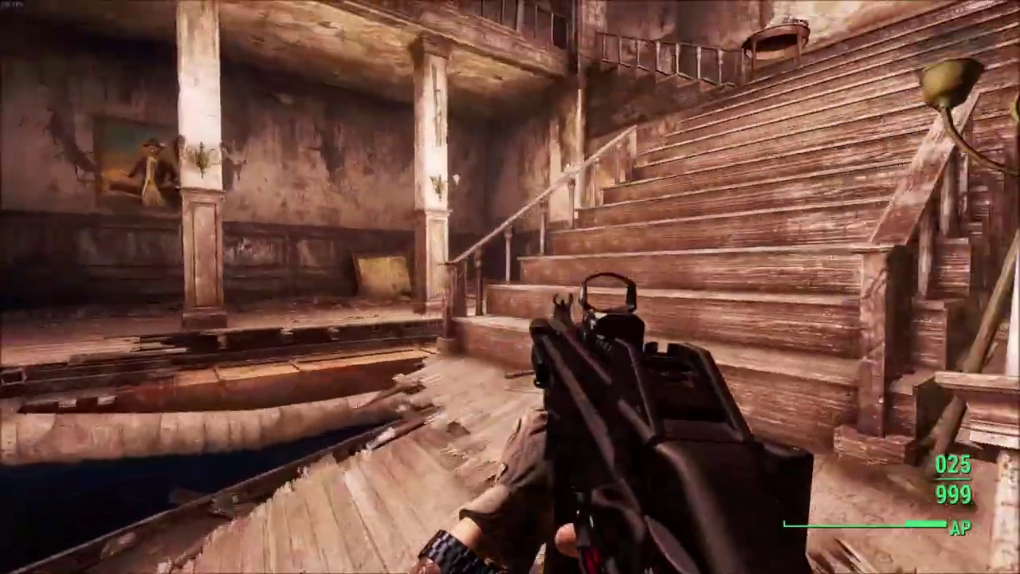
pyautogui.press('w')
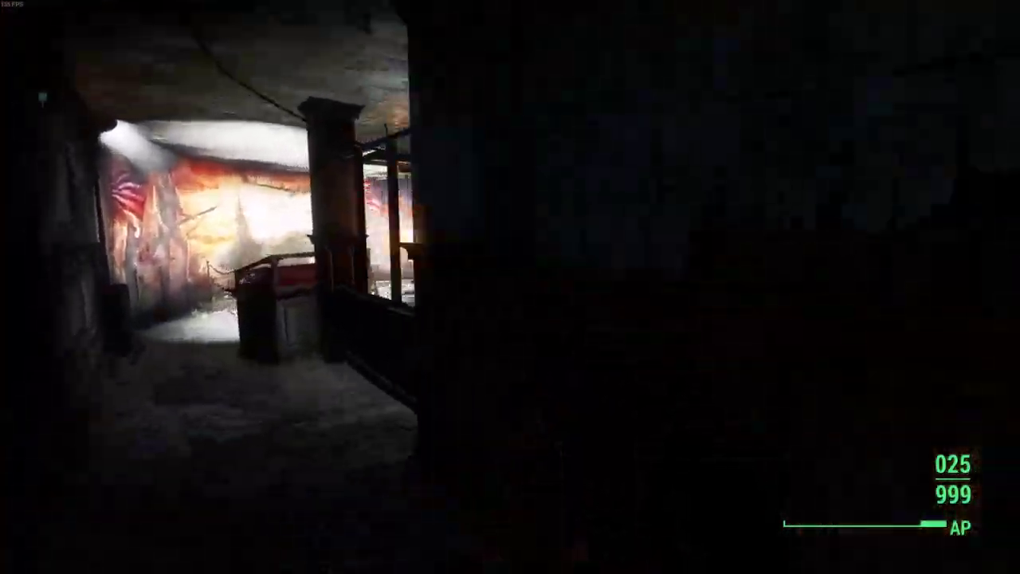
# Advance into the dark mural gallery, aim through the wooden frame and gun down the enemy by the battle mural
pyautogui.press('w')
pyautogui.rightClick(510, 286)
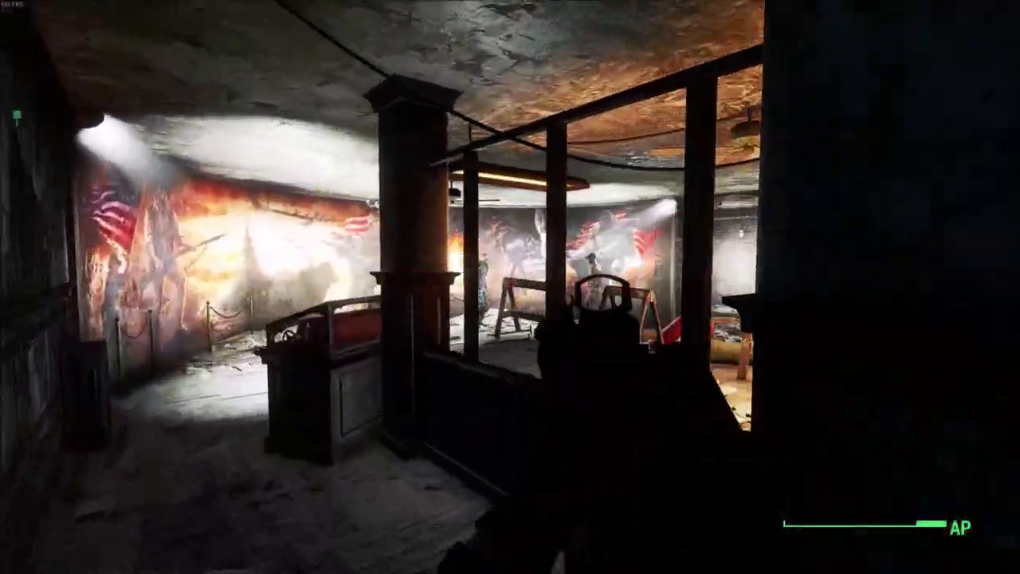
pyautogui.click(510, 287)
pyautogui.click(510, 287)
pyautogui.click(510, 287)
pyautogui.click(510, 287)
pyautogui.click(510, 287)
pyautogui.click(510, 287)
pyautogui.click(510, 287)
pyautogui.click(510, 287)
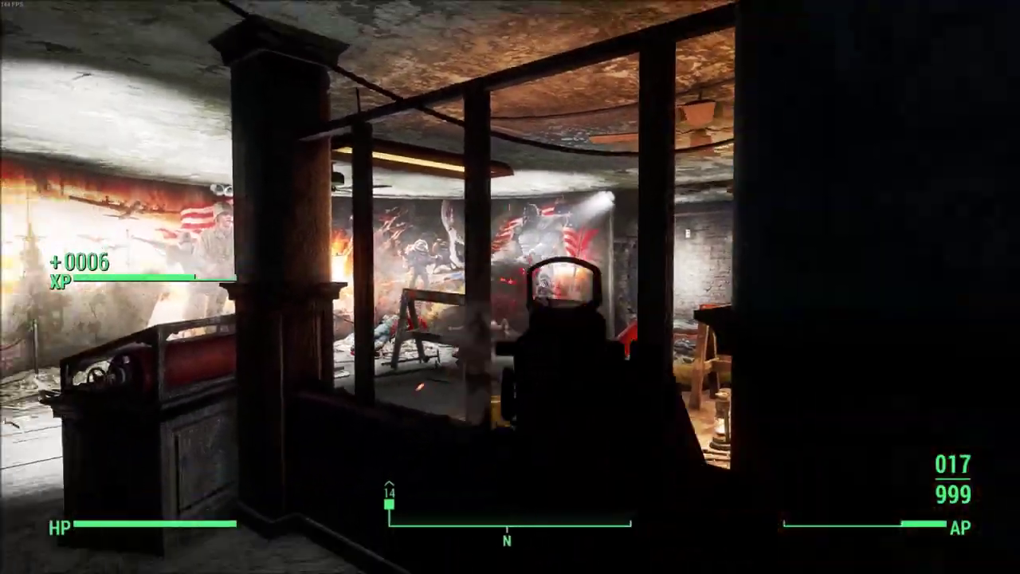
# Cross the mural gallery past the striped barricade and climb the dark wooden stairs to the next floor
pyautogui.press('w')
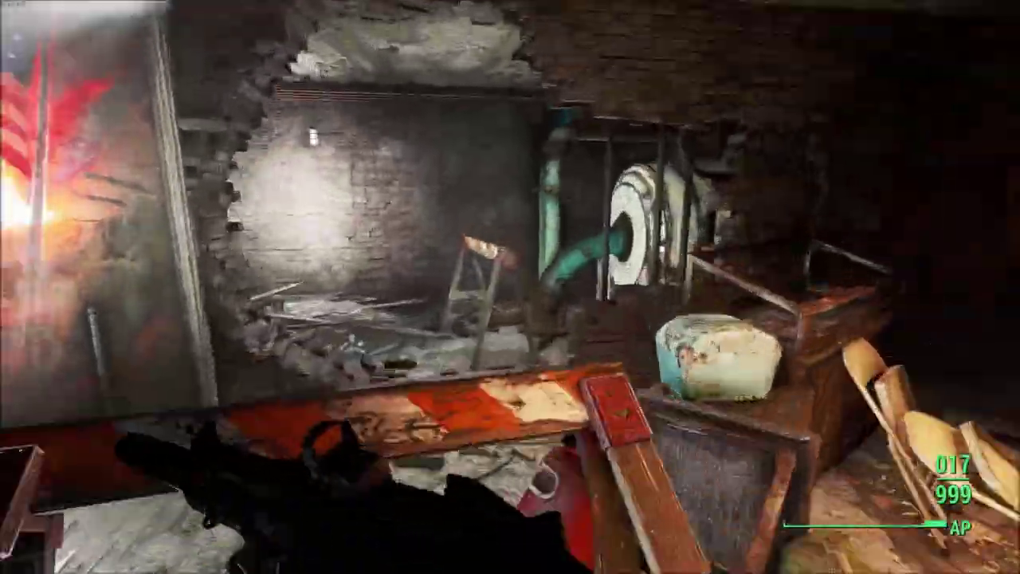
pyautogui.press('w')
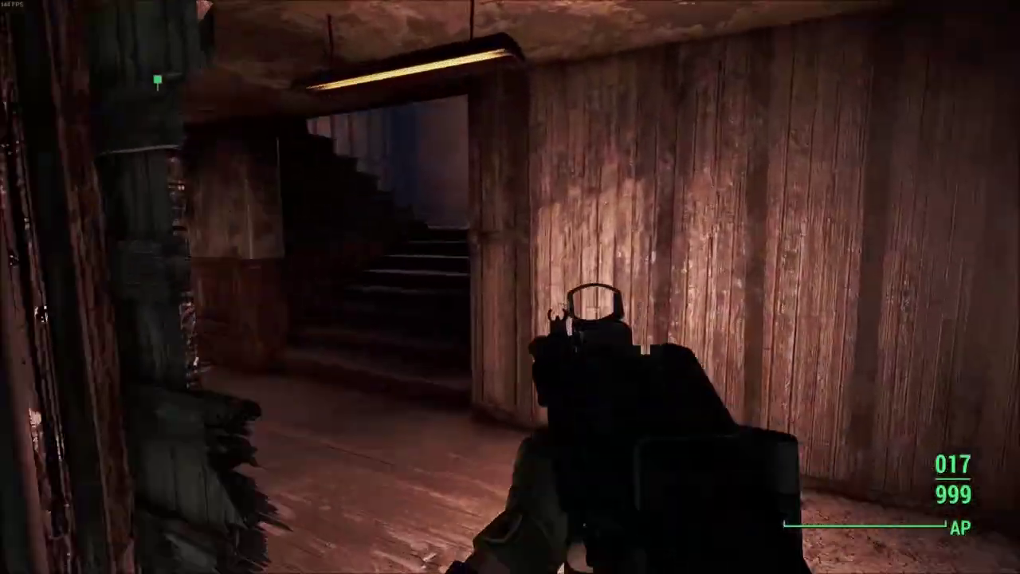
pyautogui.press('w')
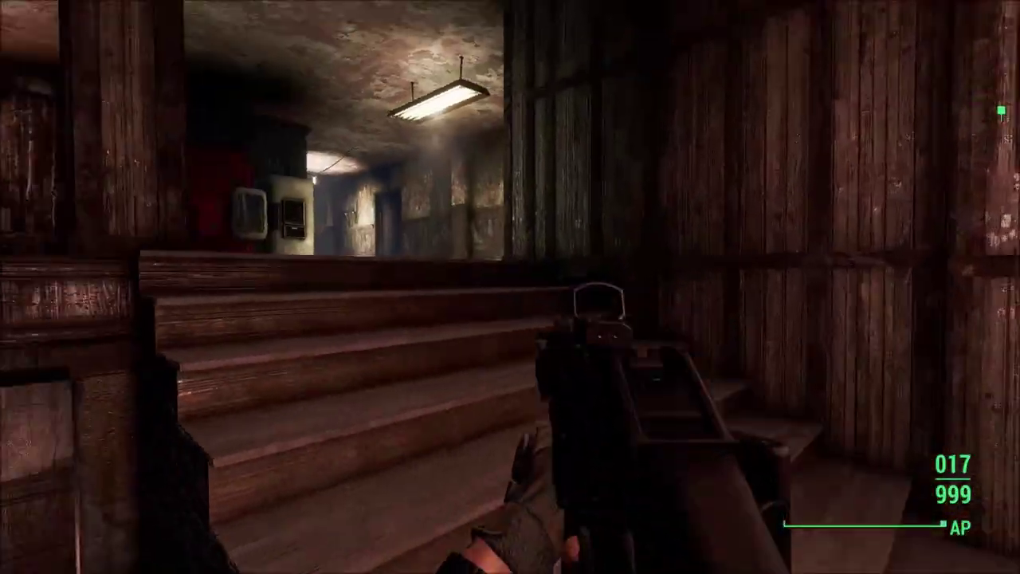
pyautogui.press('w')
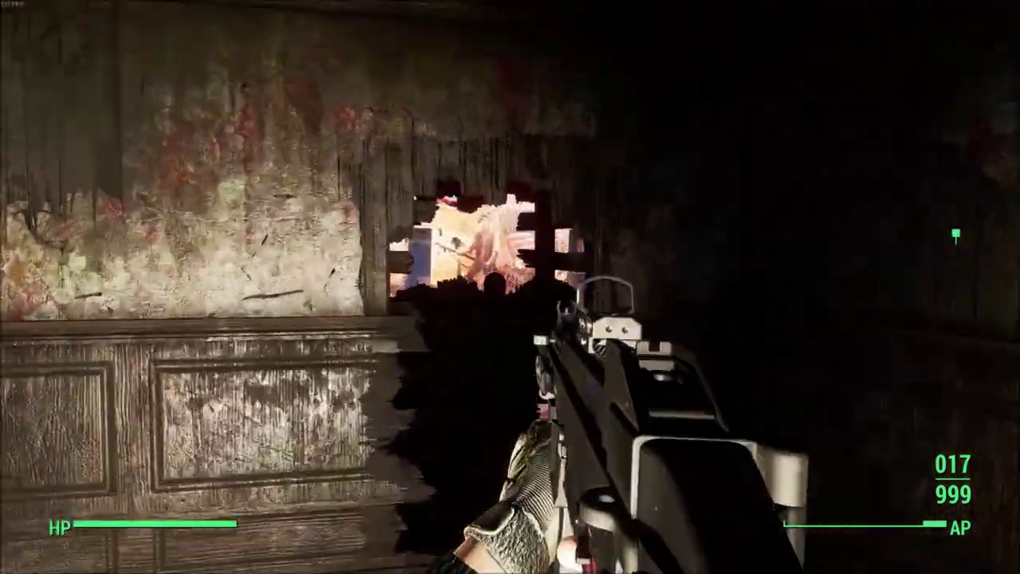
# Peek through the broken wall overlooking the hanging banners and proceed to the closed wooden door
pyautogui.press('a')
pyautogui.press('d')
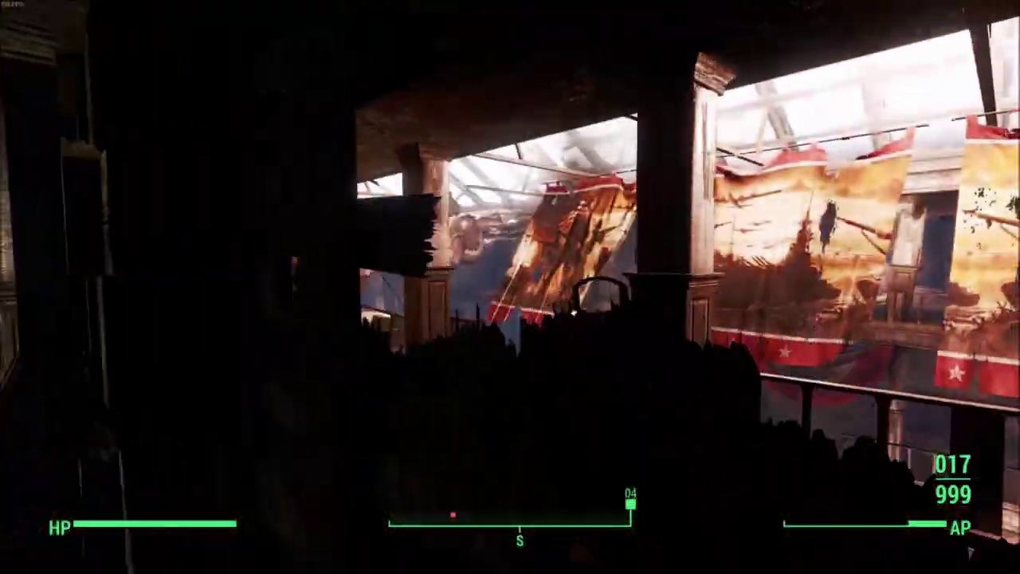
pyautogui.press('a')
pyautogui.press('w')
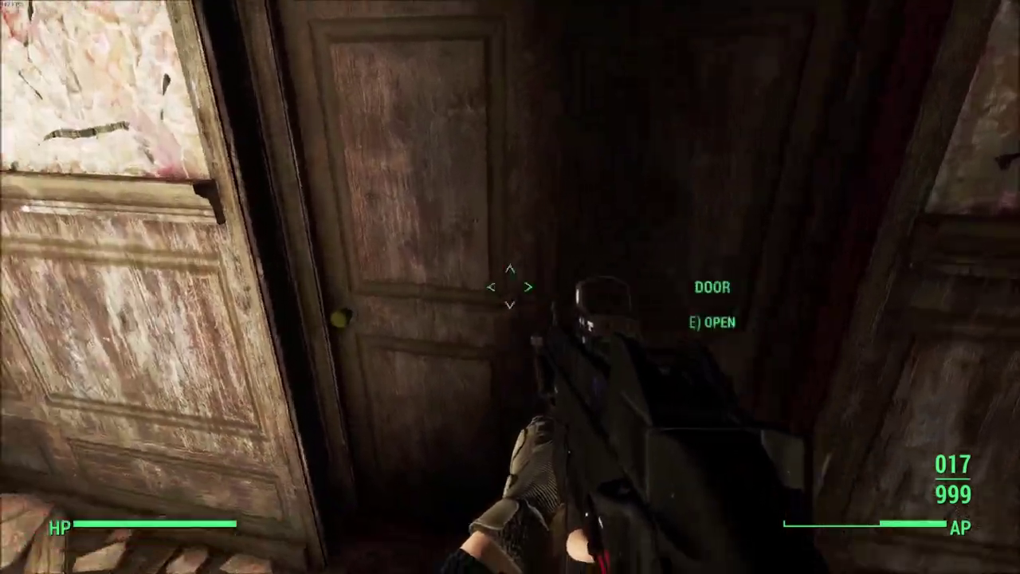
# Open the wooden door, move onto the upper balcony and fire at the enemies around the pillar and walkway
pyautogui.press('e')
pyautogui.press('w')
pyautogui.click(510, 286)
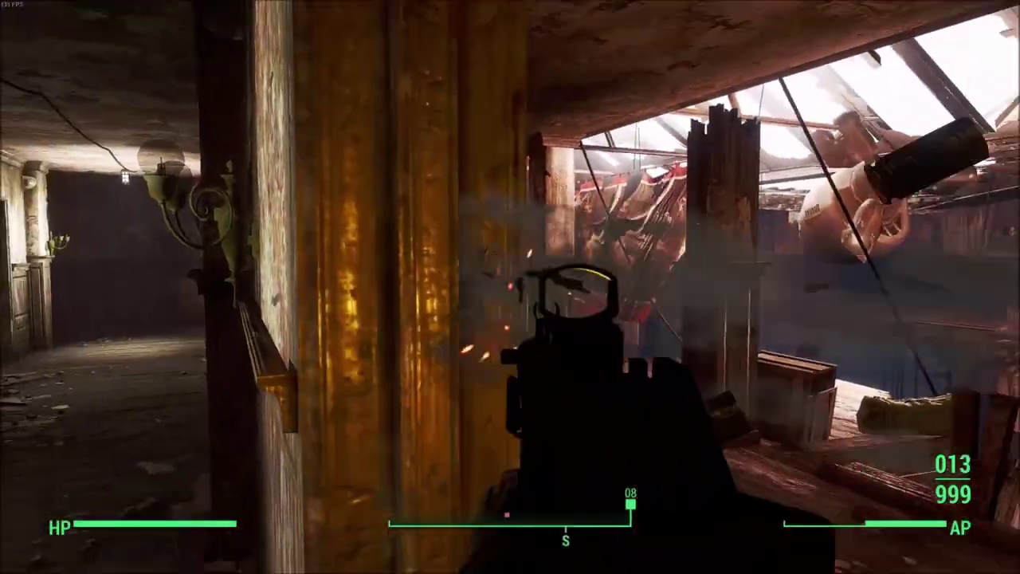
pyautogui.rightClick(510, 287)
pyautogui.click(510, 287)
pyautogui.click(510, 287)
pyautogui.click(510, 287)
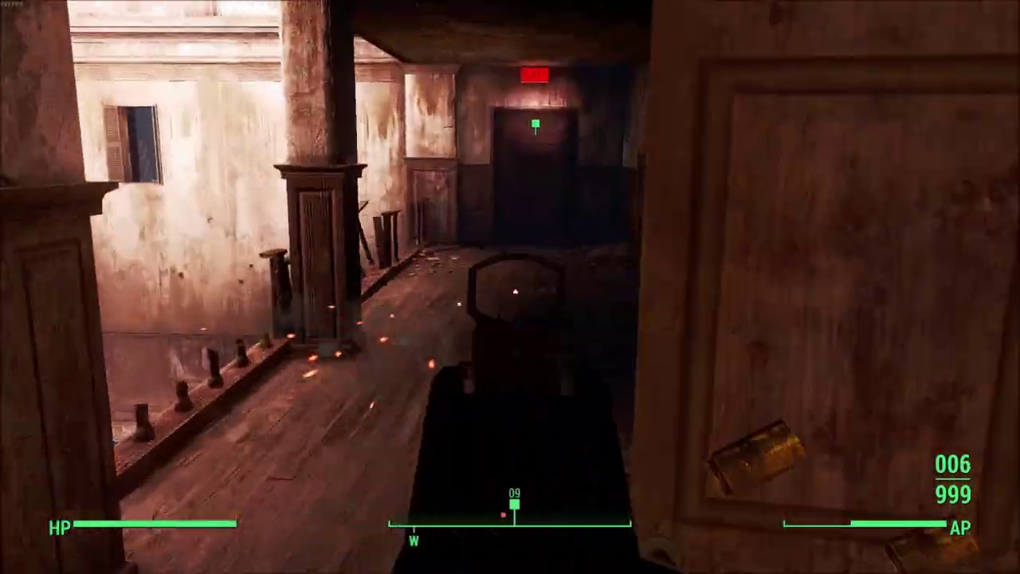
# Shoot the enemy on the walkway leading to the exit-signed door, emptying the magazine, and reload the weapon
pyautogui.click(510, 287)
pyautogui.click(510, 287)
pyautogui.press('w')
pyautogui.click(510, 287)
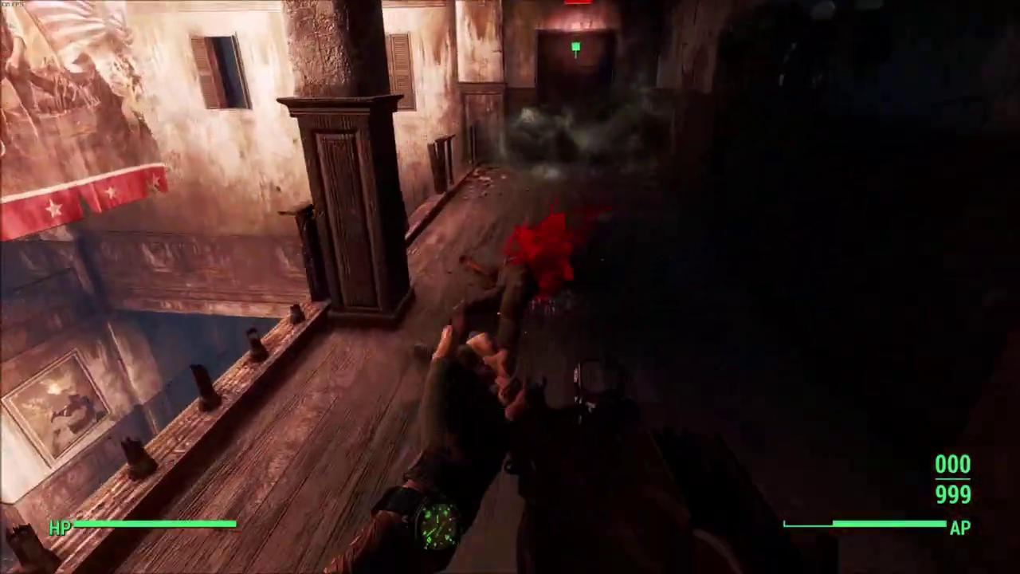
pyautogui.press('r')
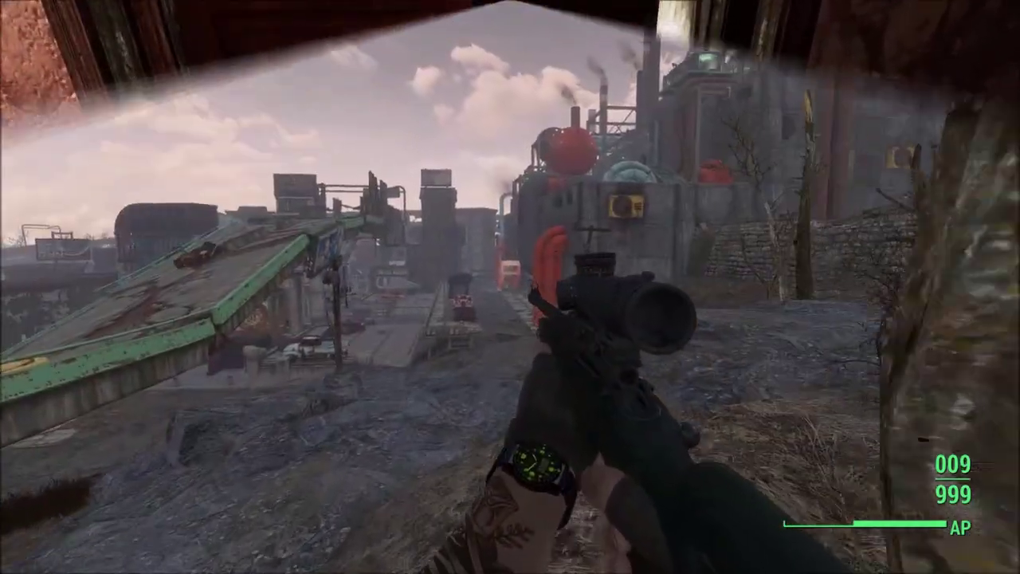
# Fire one scoped rifle shot from hiding at a distant target near the industrial complex
pyautogui.rightClick(510, 286)
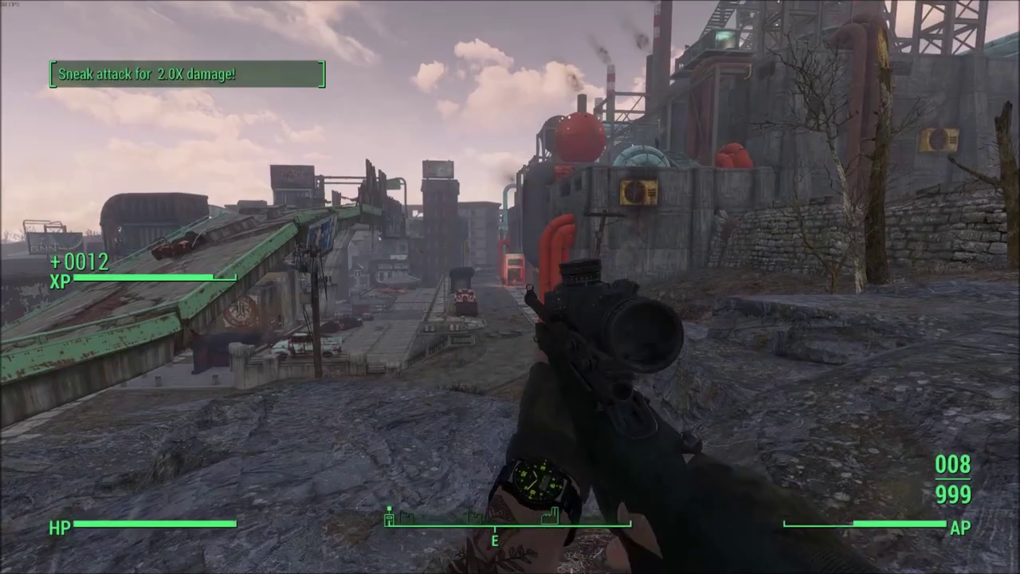
# Fire one scoped rifle shot toward the red pipework by the industrial complex and sprint down the hillside
pyautogui.rightClick(510, 287)
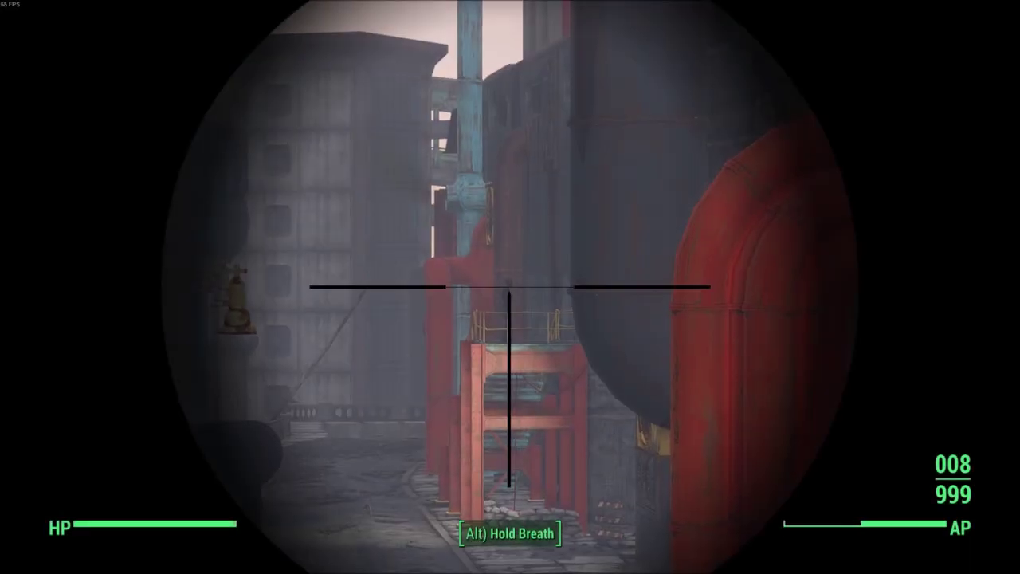
pyautogui.click(510, 287)
pyautogui.hotkey('shift', 'w')
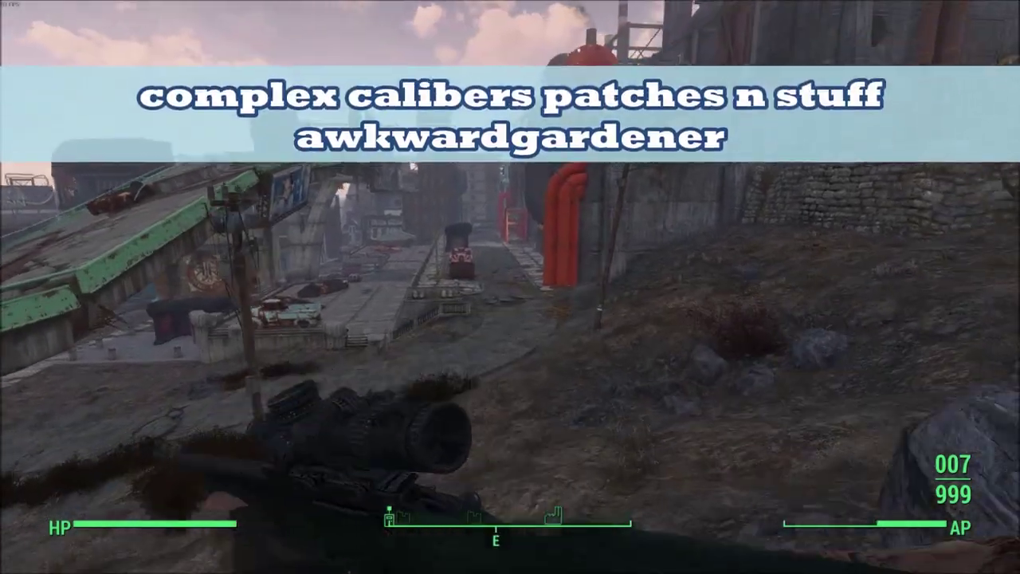
pyautogui.hotkey('shift', 'w')
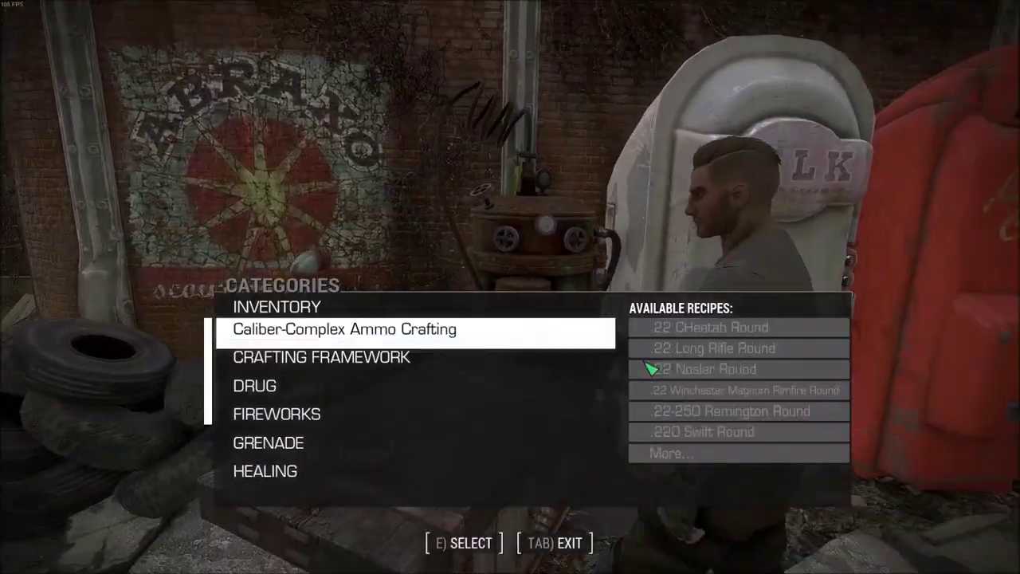
# Browse the Caliber-Complex Ammo Crafting recipes, going from .22 CHeetah Round past .30-06 Springfield Round
pyautogui.press('e')
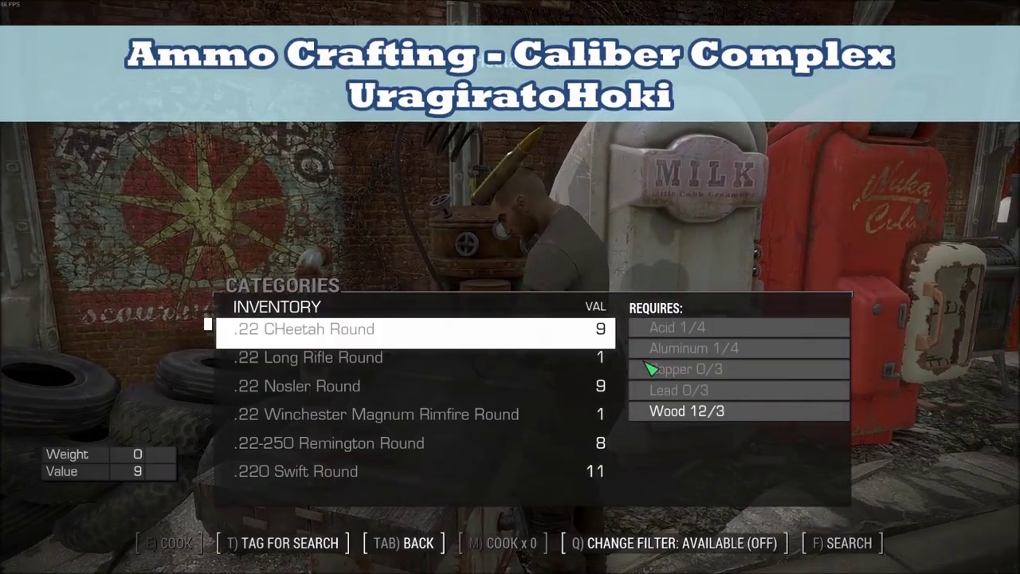
pyautogui.press('Down')
pyautogui.press('Down')
pyautogui.press('Down')
pyautogui.press('Down')
pyautogui.press('Down')
pyautogui.press('Down')
pyautogui.press('Down')
pyautogui.press('Down')
pyautogui.press('Down')
pyautogui.press('Down')
pyautogui.press('Down')
pyautogui.press('Down')
pyautogui.press('Down')
pyautogui.press('Down')
pyautogui.press('Down')
pyautogui.press('Down')
pyautogui.press('Down')
pyautogui.press('Down')
pyautogui.press('Down')
pyautogui.press('Down')
pyautogui.press('Down')
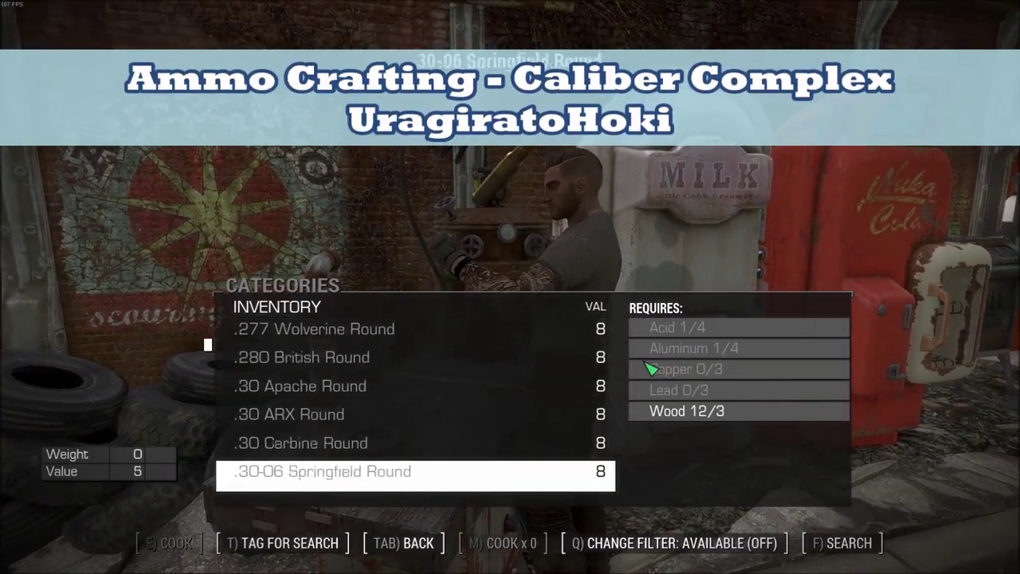
pyautogui.press('Down')
pyautogui.press('Down')
pyautogui.press('Down')
pyautogui.press('Down')
pyautogui.press('Down')
pyautogui.press('Down')
pyautogui.press('Down')
pyautogui.press('Down')
pyautogui.press('Down')
pyautogui.press('Down')
pyautogui.press('Down')
pyautogui.press('Down')
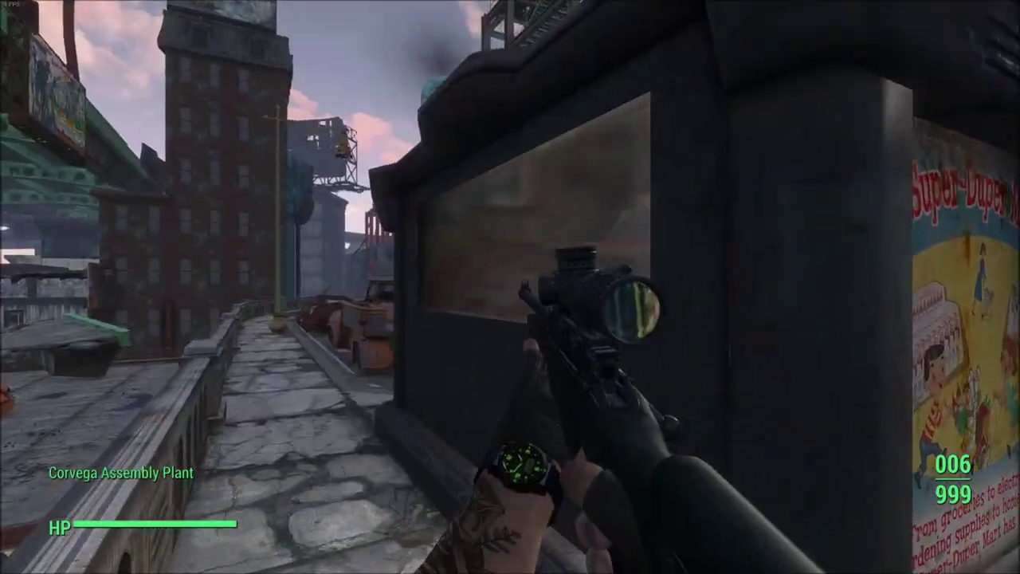
# Inspect the SV-98 from the Pip-Boy weapon inventory and rotate its model to view the rifle from several angles
pyautogui.press('w')
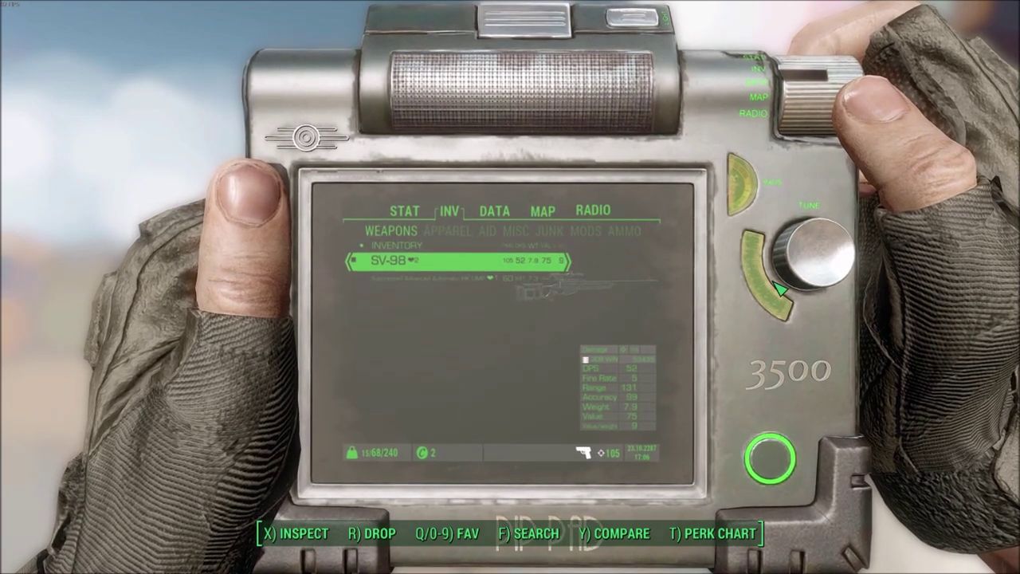
pyautogui.press('x')
pyautogui.moveTo(175, 244); pyautogui.dragTo(924, 318)
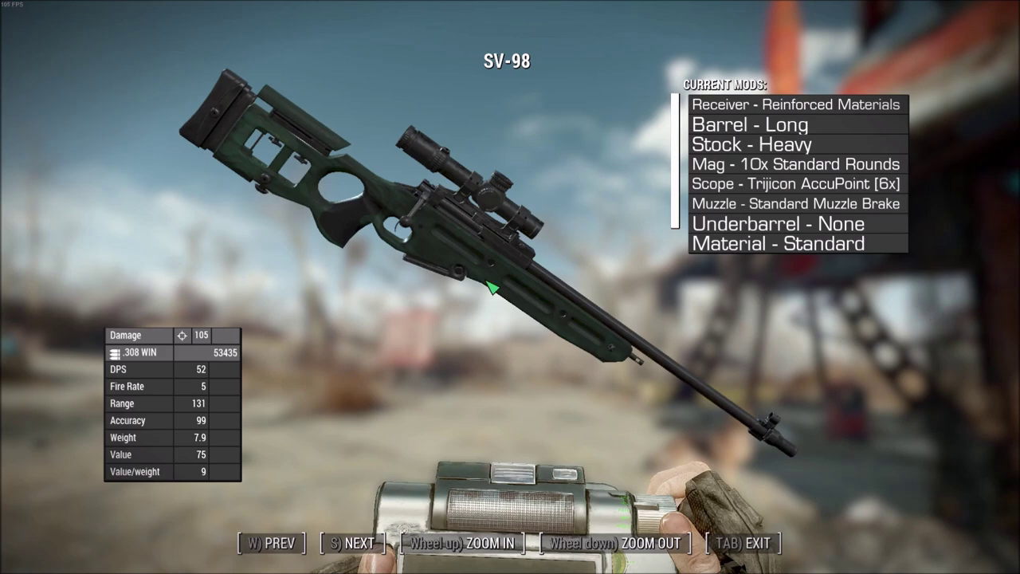
pyautogui.moveTo(492, 287); pyautogui.dragTo(472, 129)
pyautogui.moveTo(210, 112); pyautogui.dragTo(160, 327)
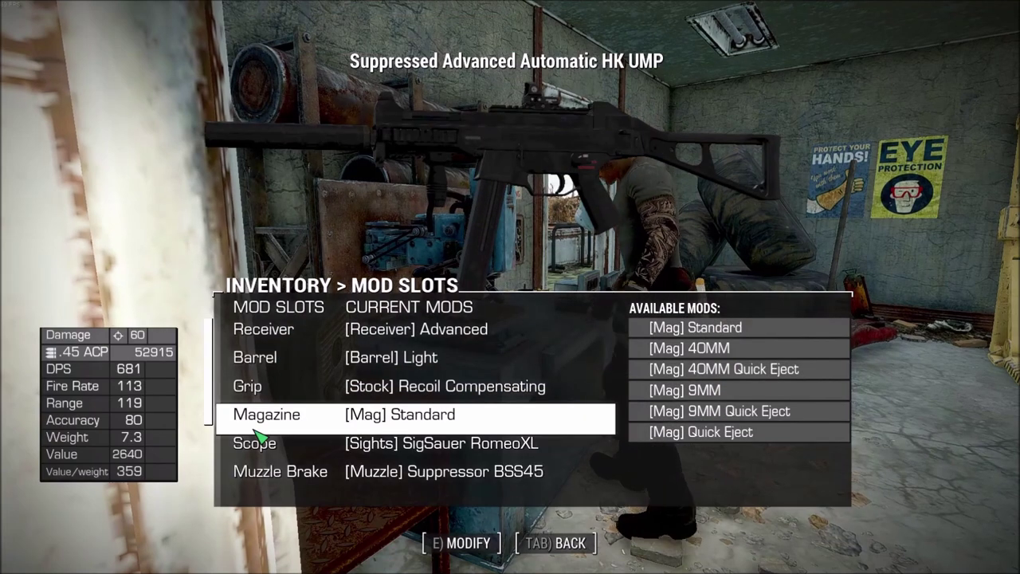
# Compare the ammo types, stat changes and requirements of the magazine mods available for the Suppressed Advanced Automatic HK UMP
pyautogui.click(255, 431)
pyautogui.press('Up')
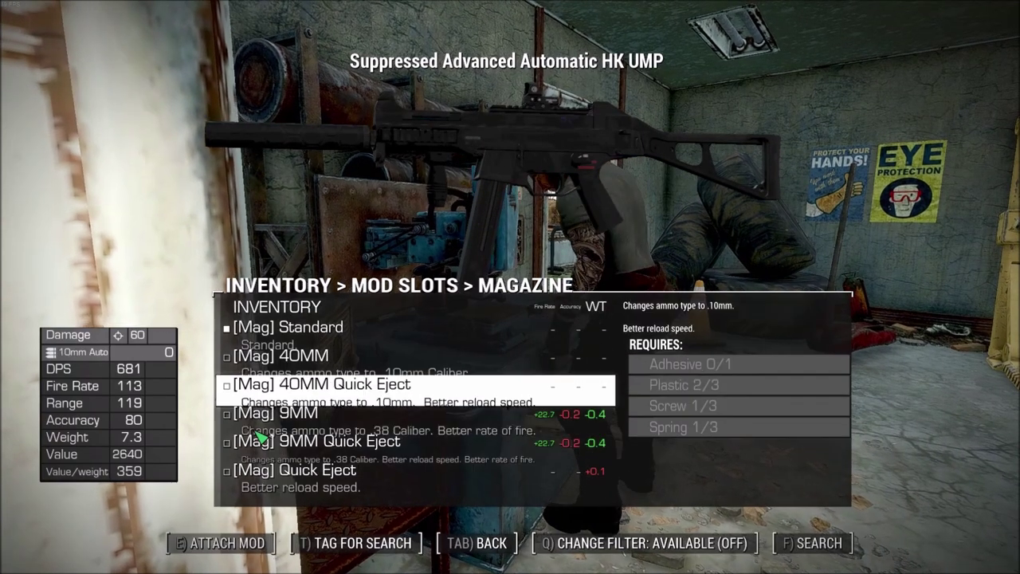
pyautogui.press('Up')
pyautogui.press('Up')
pyautogui.press('Down')
pyautogui.scroll(1, 258, 433)
pyautogui.scroll(-5, 257, 433)
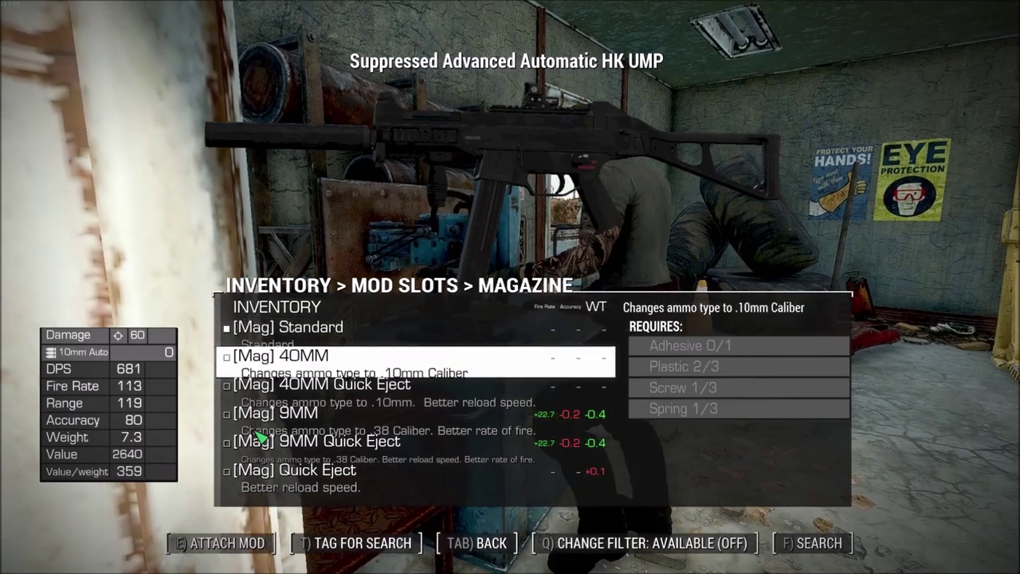
pyautogui.scroll(1, 257, 433)
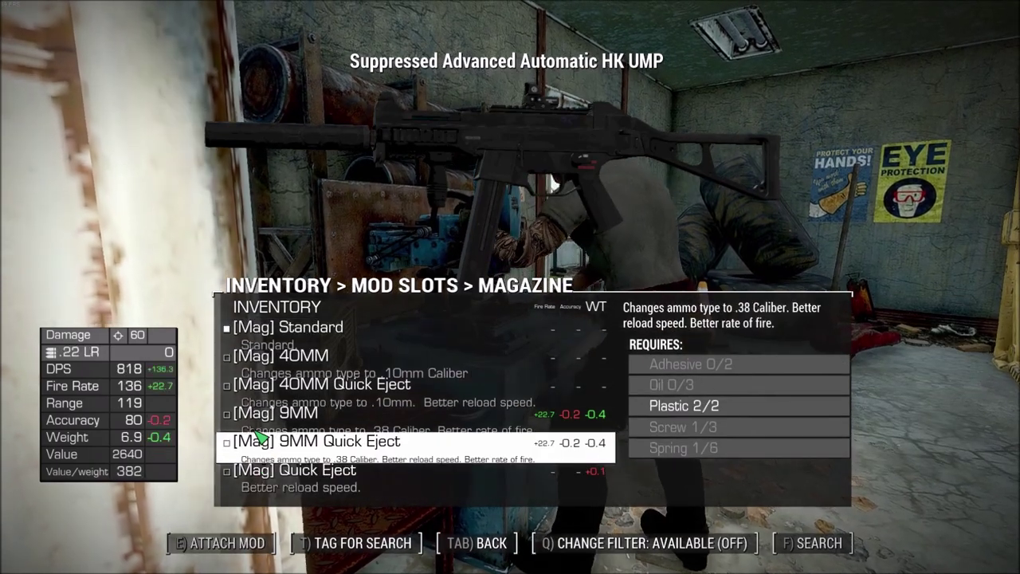
pyautogui.scroll(2, 257, 432)
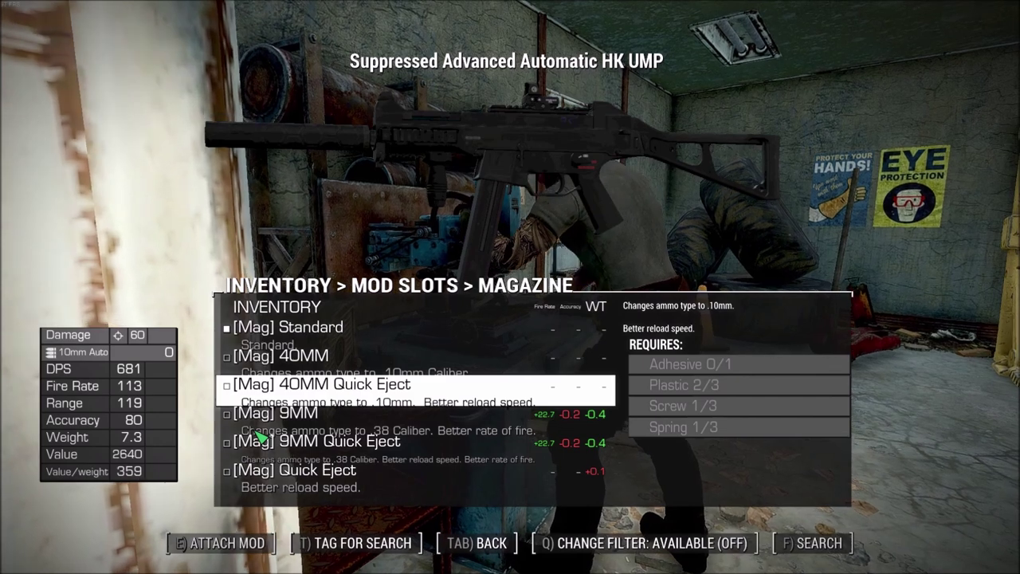
pyautogui.scroll(2, 258, 433)
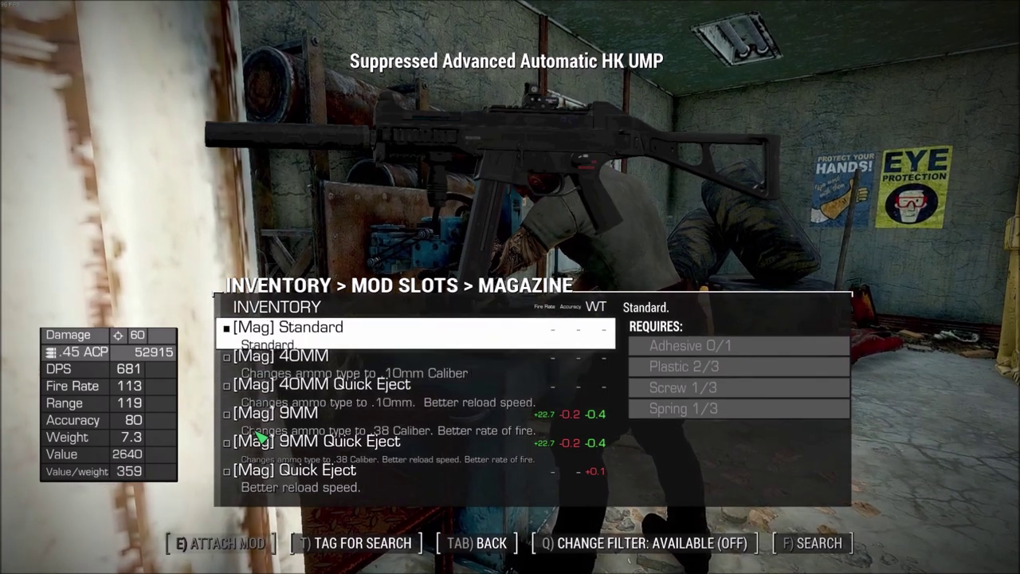
pyautogui.scroll(-4, 257, 433)
pyautogui.scroll(-1, 258, 433)
pyautogui.scroll(1, 257, 433)
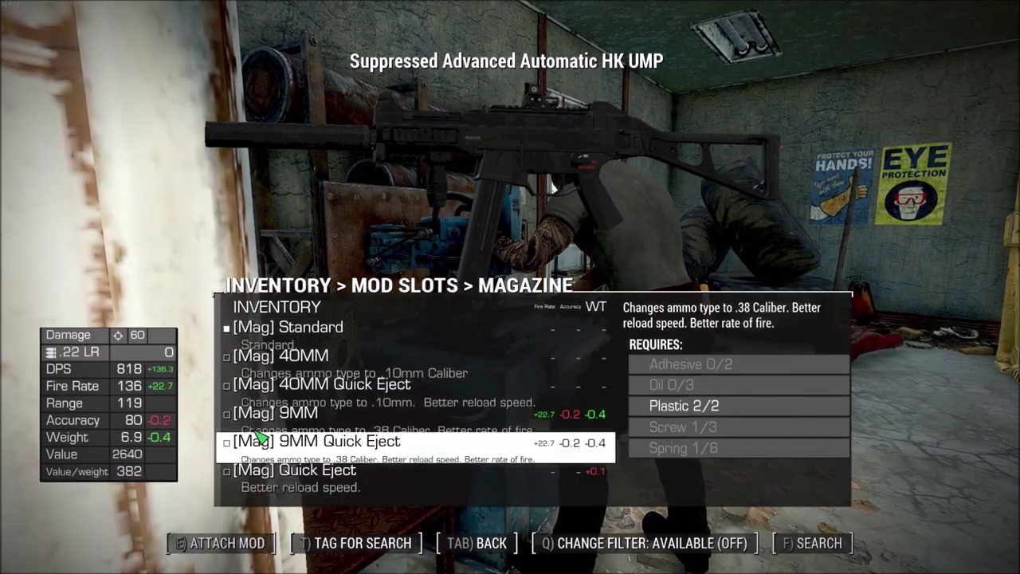
pyautogui.scroll(1, 258, 432)
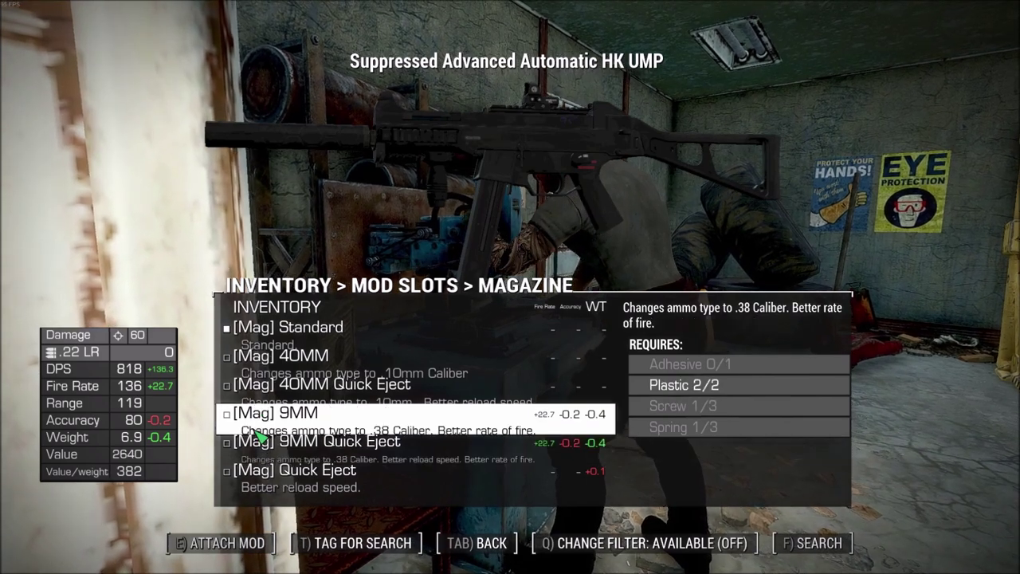
pyautogui.scroll(3, 258, 432)
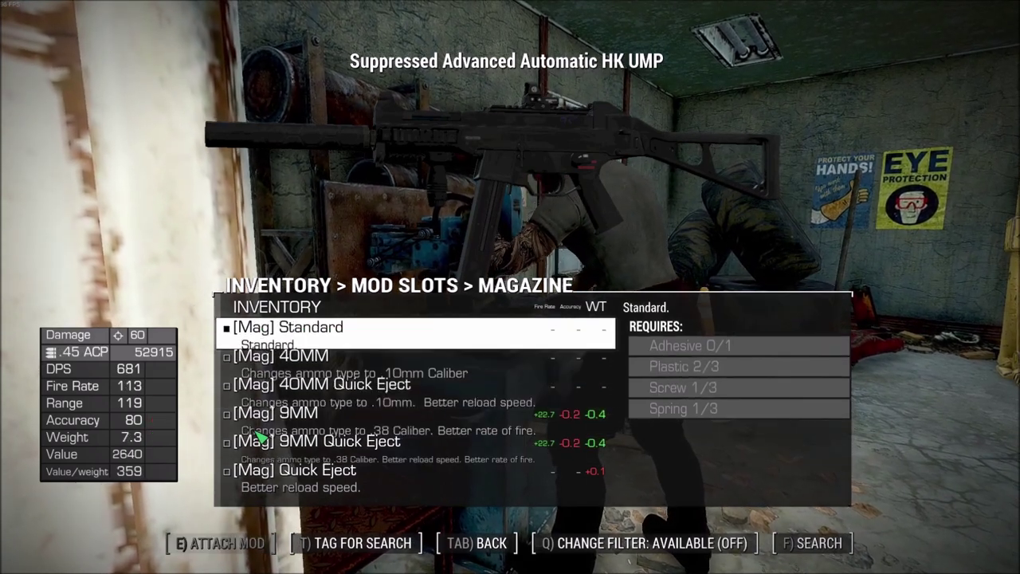
pyautogui.scroll(-5, 257, 432)
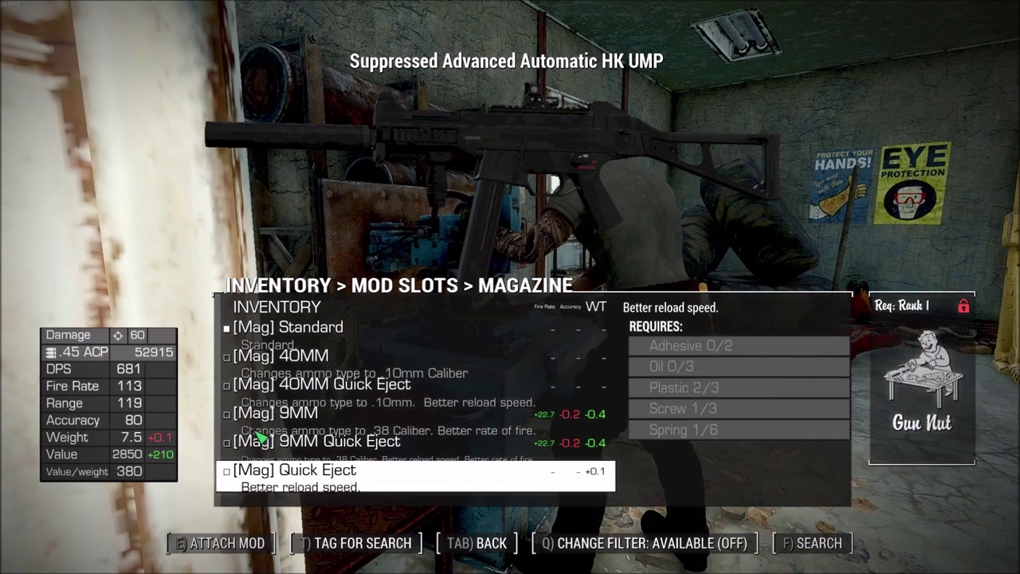
pyautogui.scroll(1, 258, 433)
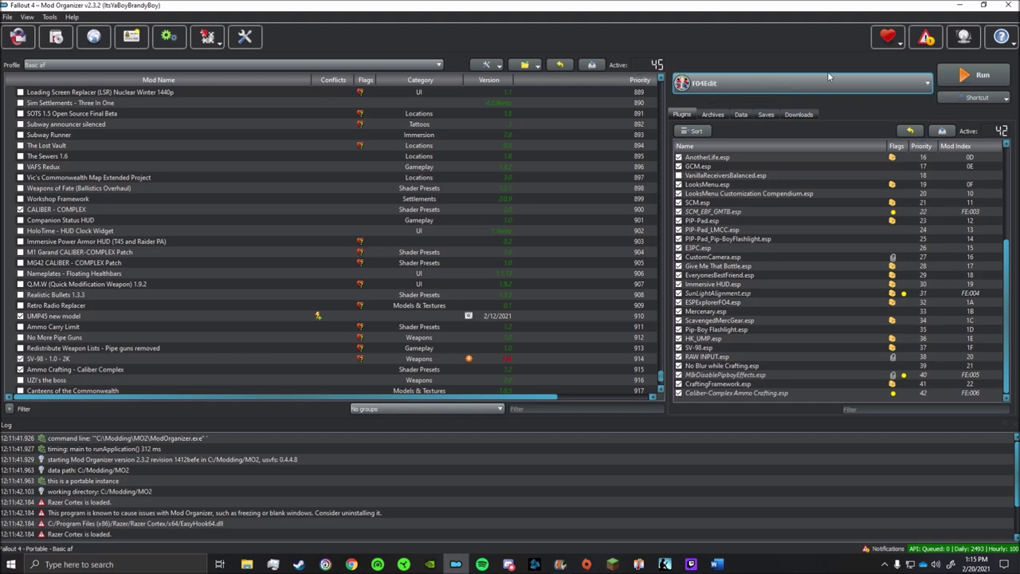
# Launch FO4Edit from Mod Organizer, dismiss its release notes and load HK_UMP.esp and SV-98.esp together with CALIBER-COMPLEX.esm
pyautogui.click(964, 75)
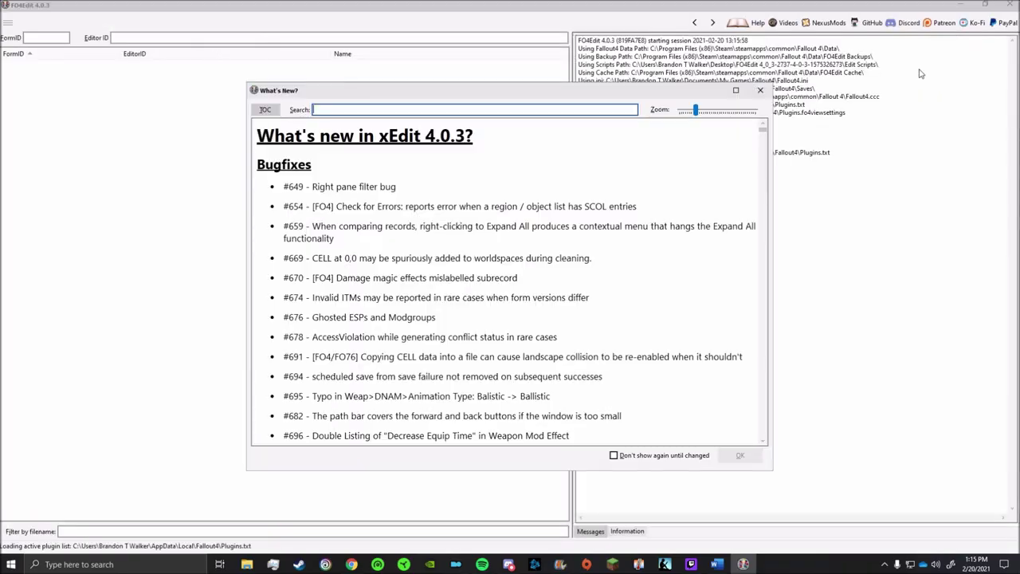
pyautogui.click(761, 90)
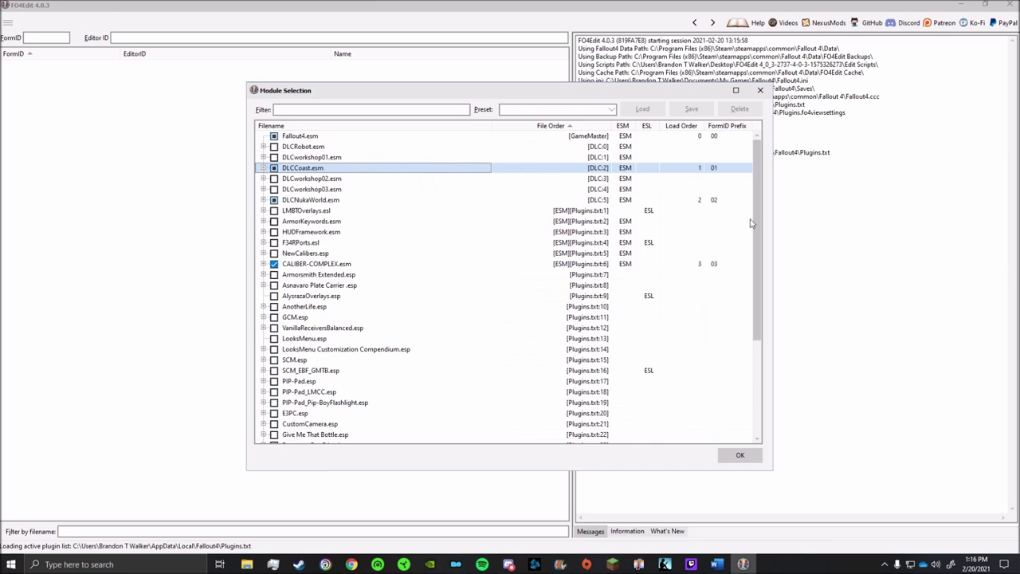
pyautogui.scroll(-5, 741, 279)
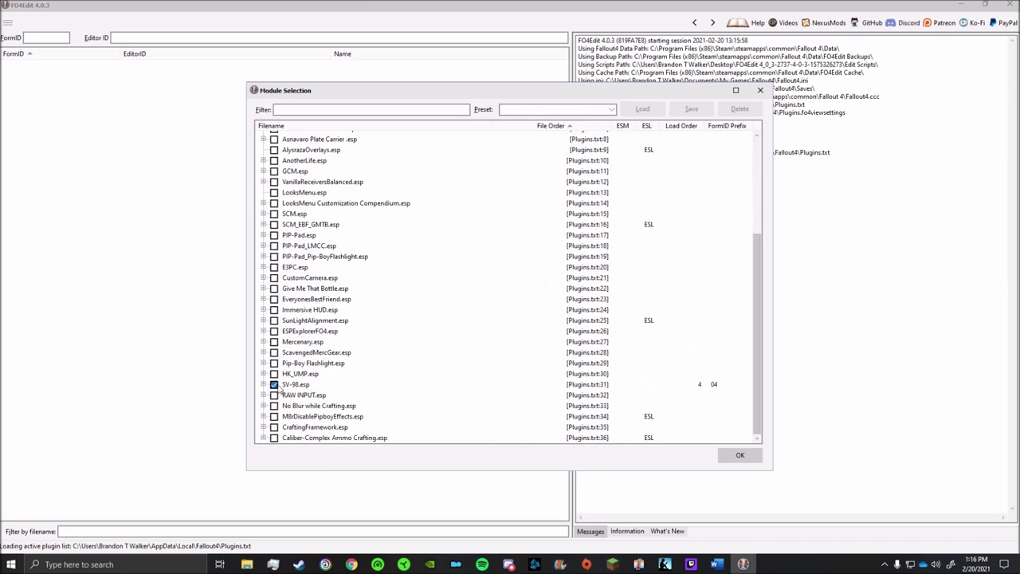
pyautogui.click(274, 374)
pyautogui.click(732, 457)
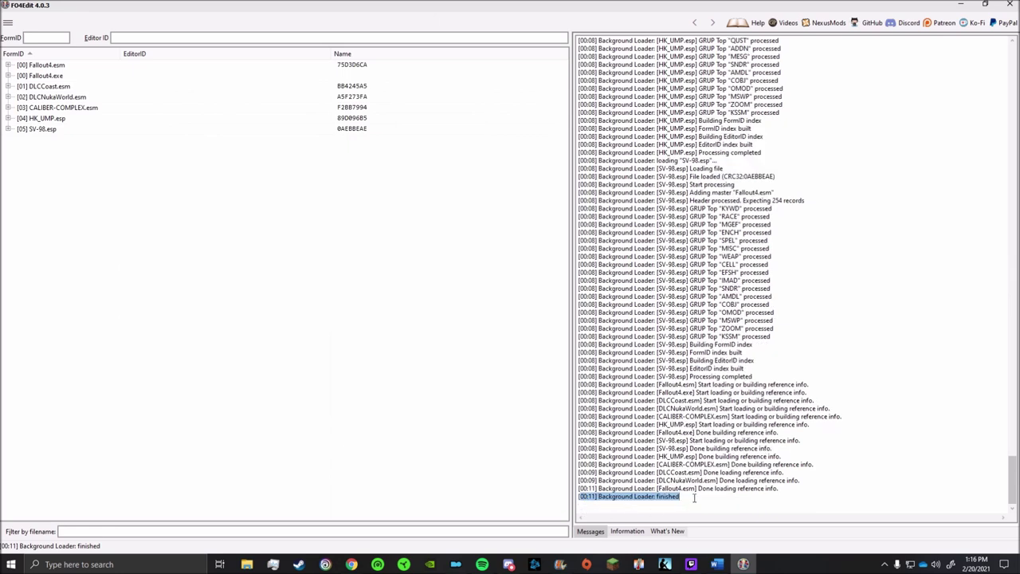
# Expand the two weapon plugins and add CALIBER-COMPLEX.esm as a master of HK_UMP.esp, accepting the module editing warning
pyautogui.click(7, 128)
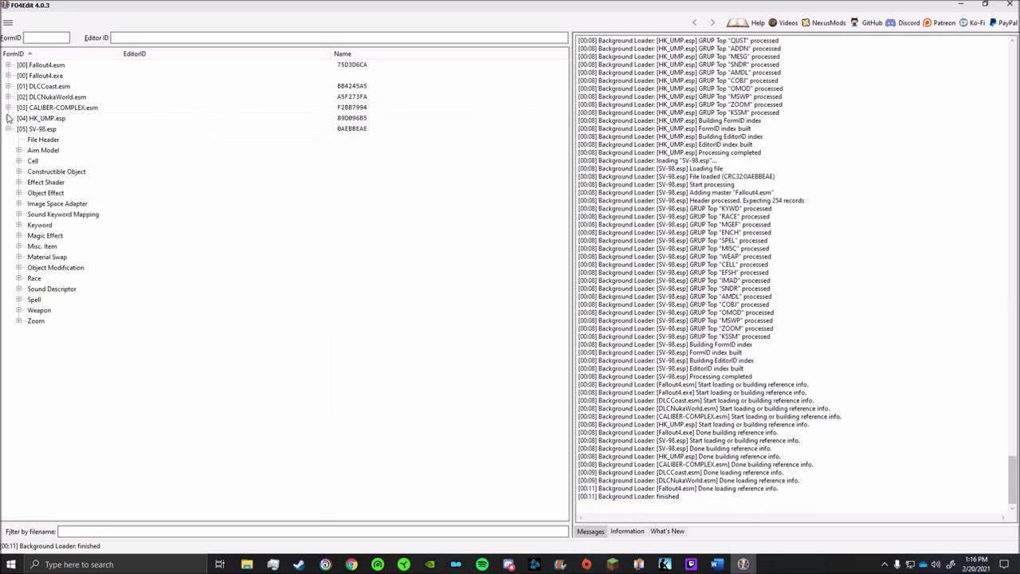
pyautogui.click(7, 118)
pyautogui.click(42, 118)
pyautogui.rightClick(46, 120)
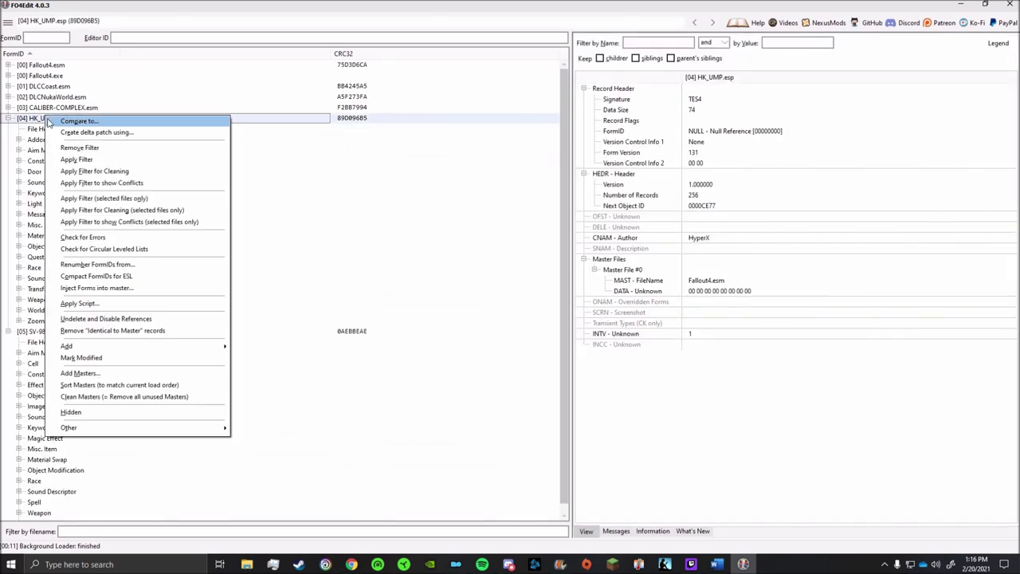
pyautogui.click(96, 373)
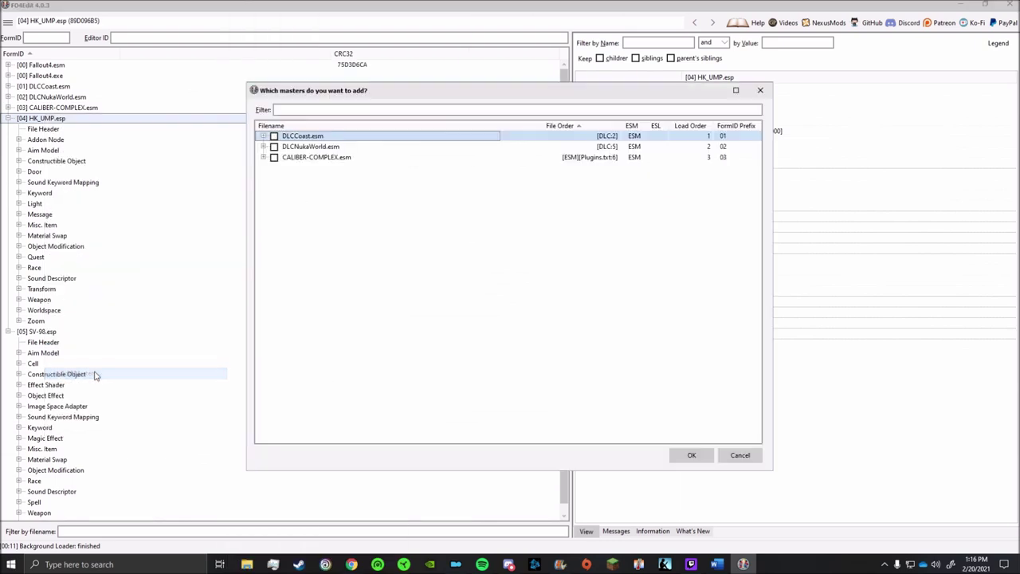
pyautogui.click(273, 157)
pyautogui.click(692, 455)
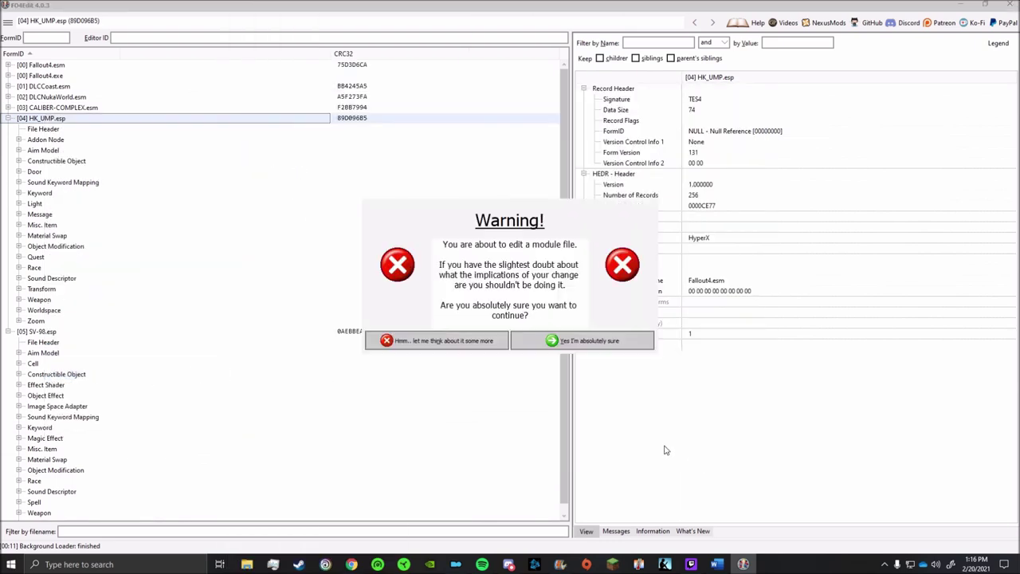
pyautogui.click(596, 344)
# Add CALIBER-COMPLEX.esm as a master of SV-98.esp
pyautogui.click(59, 331)
pyautogui.rightClick(62, 333)
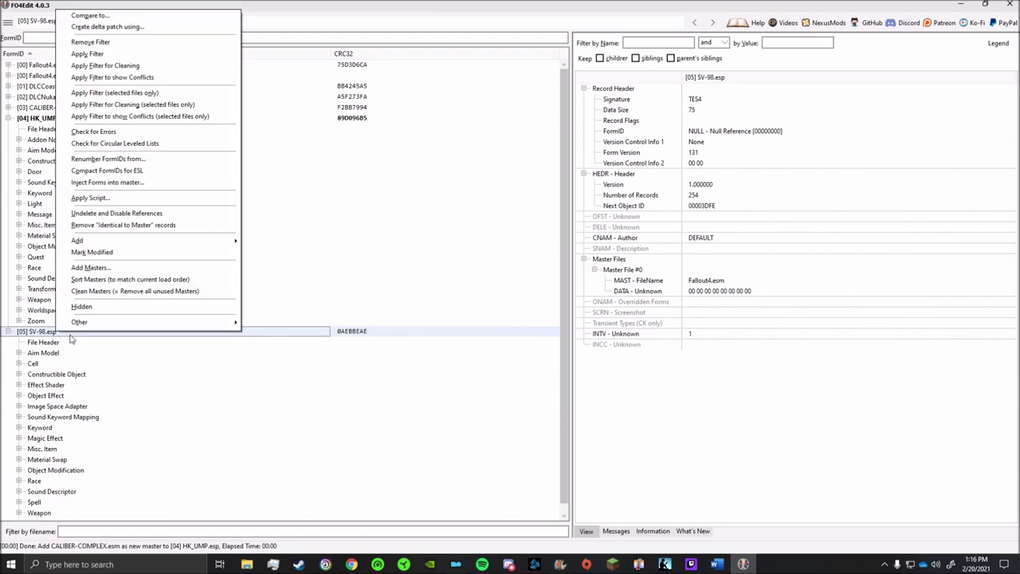
pyautogui.click(100, 268)
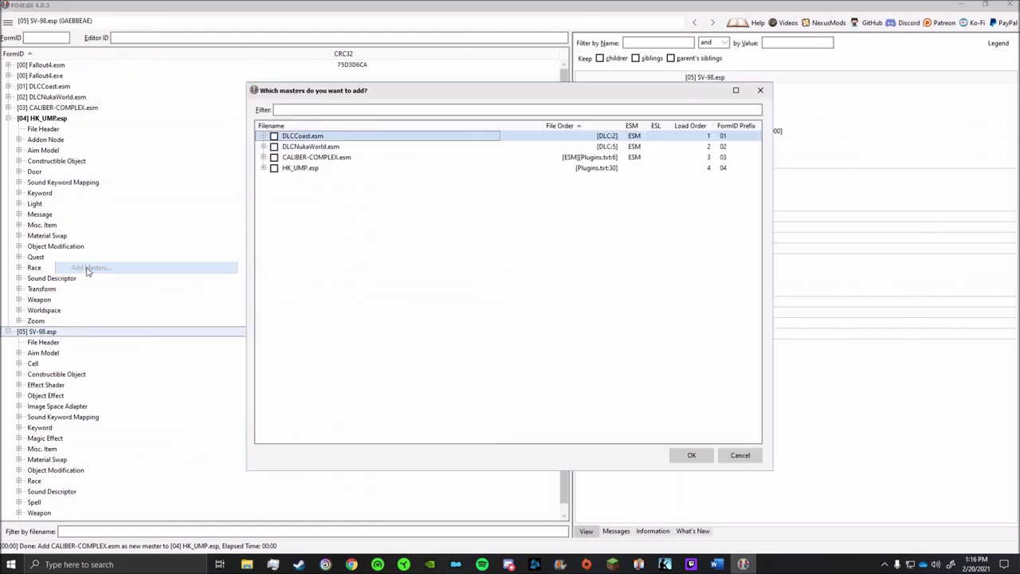
pyautogui.click(273, 157)
pyautogui.click(692, 455)
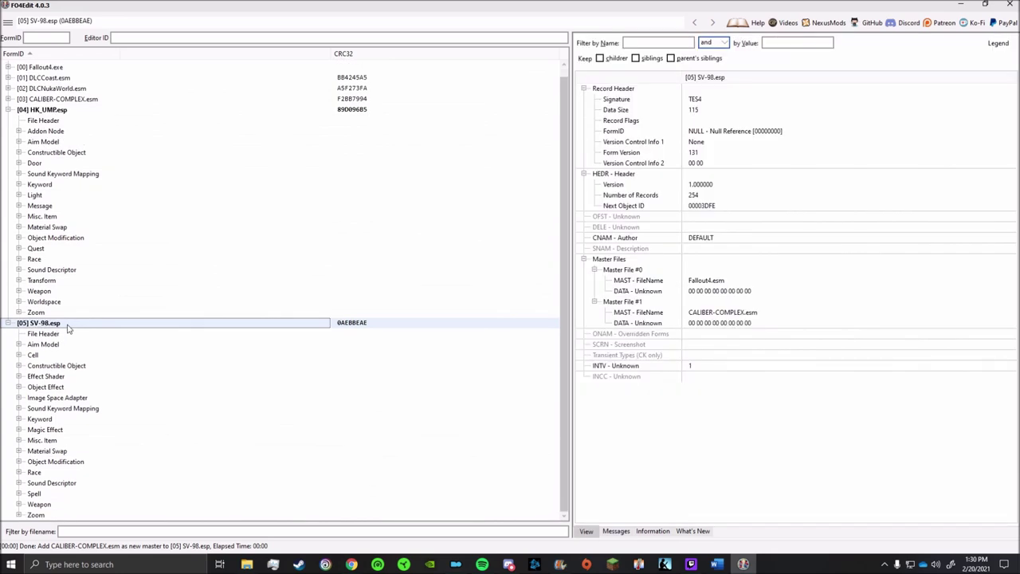
# Open the SV-98 weapon record in SV-98.esp and examine the Ammo entry in its DNAM data
pyautogui.click(18, 505)
pyautogui.click(124, 494)
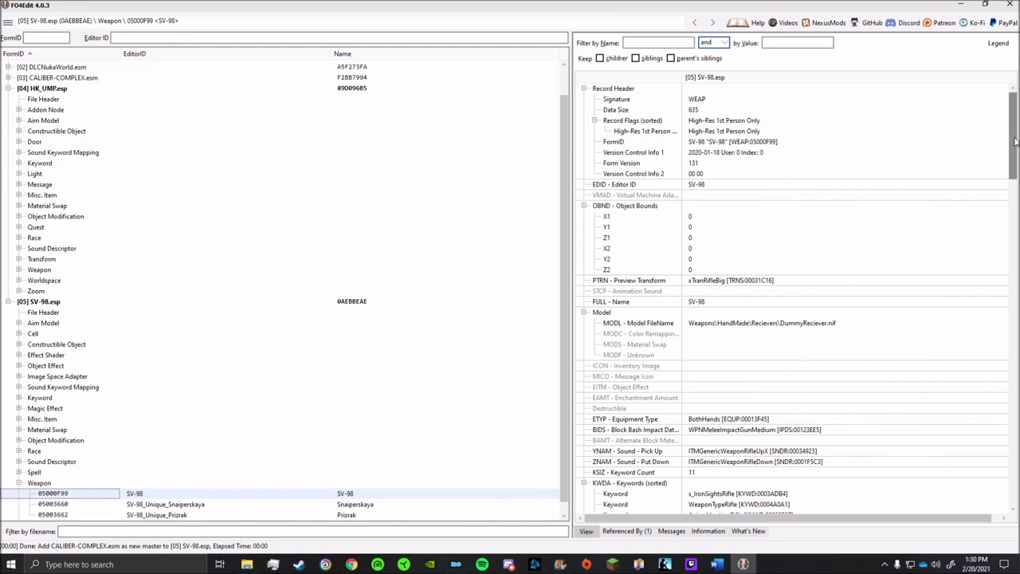
pyautogui.moveTo(1012, 143); pyautogui.dragTo(1014, 409)
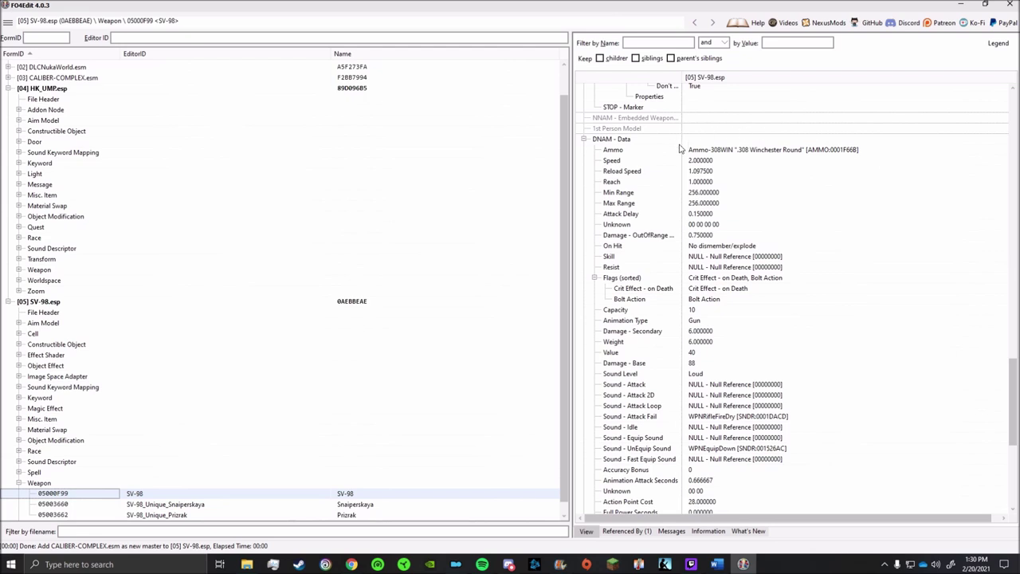
# Open the Ammunition records of CALIBER-COMPLEX.esm, view the Ammo-57X28MM record and sort the list by Editor ID
pyautogui.scroll(1, 108, 128)
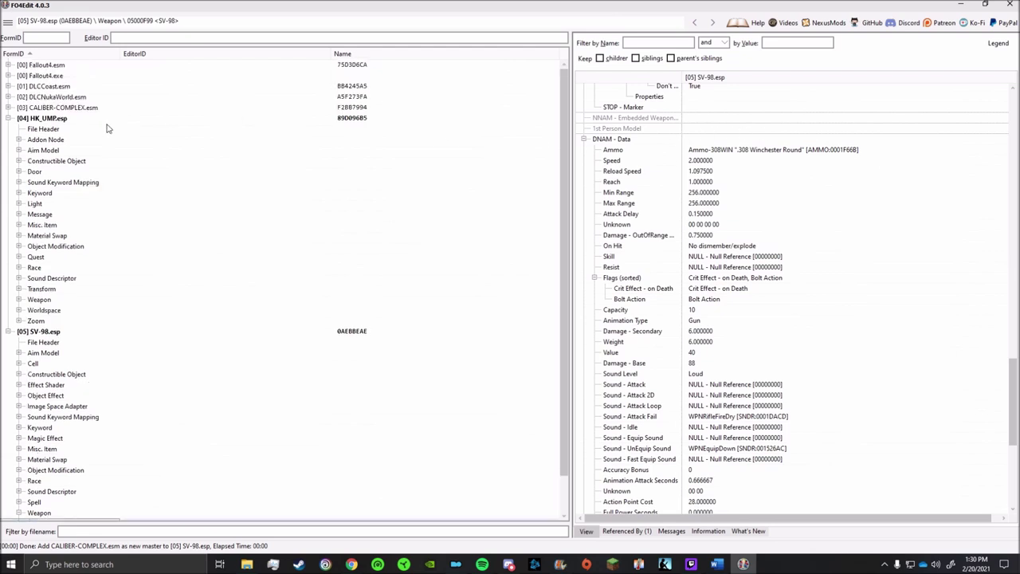
pyautogui.click(7, 107)
pyautogui.doubleClick(22, 130)
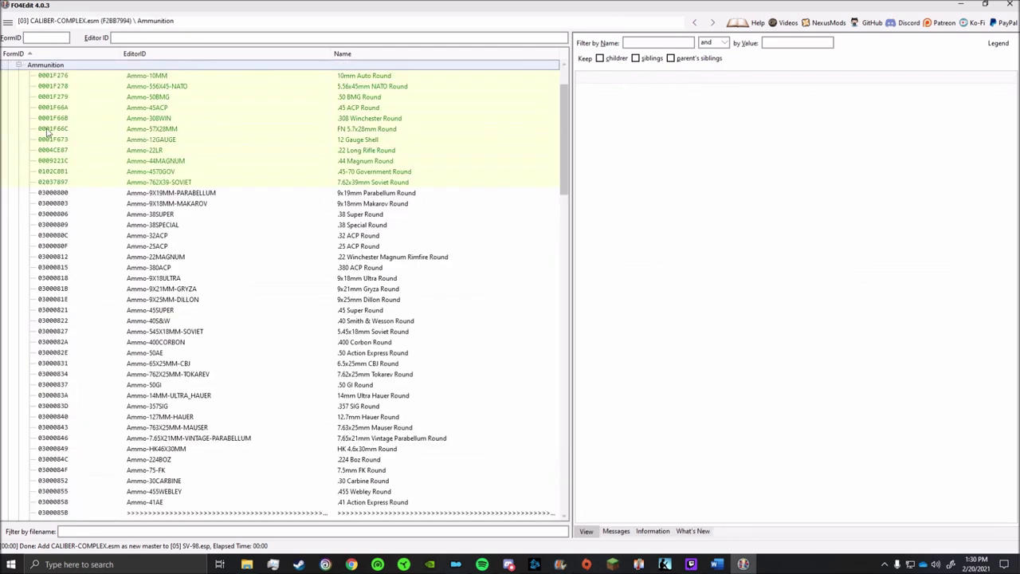
pyautogui.click(43, 130)
pyautogui.scroll(2, 160, 163)
pyautogui.click(144, 53)
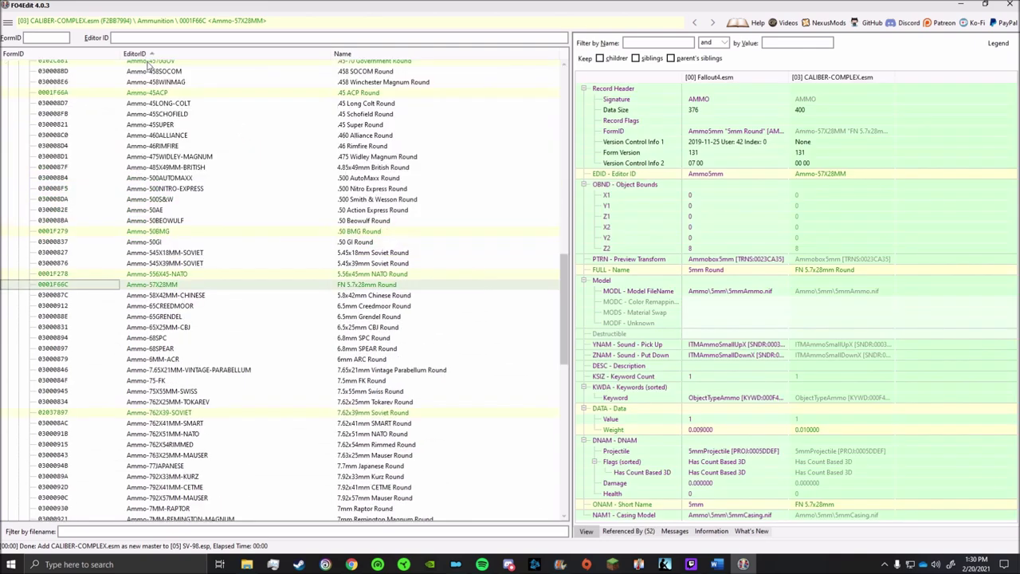
# Copy the full FormID reference of the Ammo-762X54RIMMED ammunition record in CALIBER-COMPLEX.esm
pyautogui.scroll(-5, 179, 211)
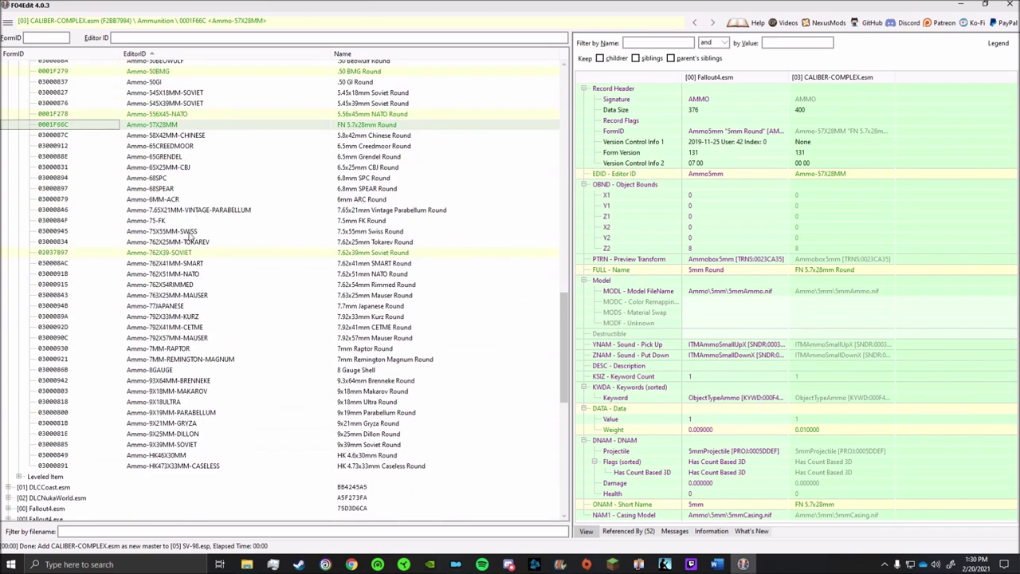
pyautogui.click(176, 285)
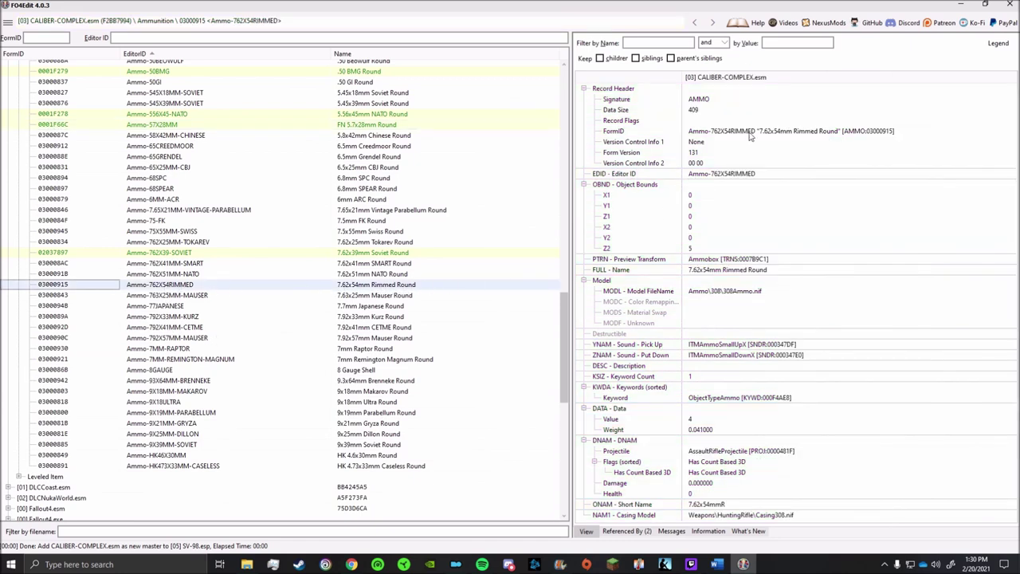
pyautogui.click(613, 133)
pyautogui.doubleClick(619, 133)
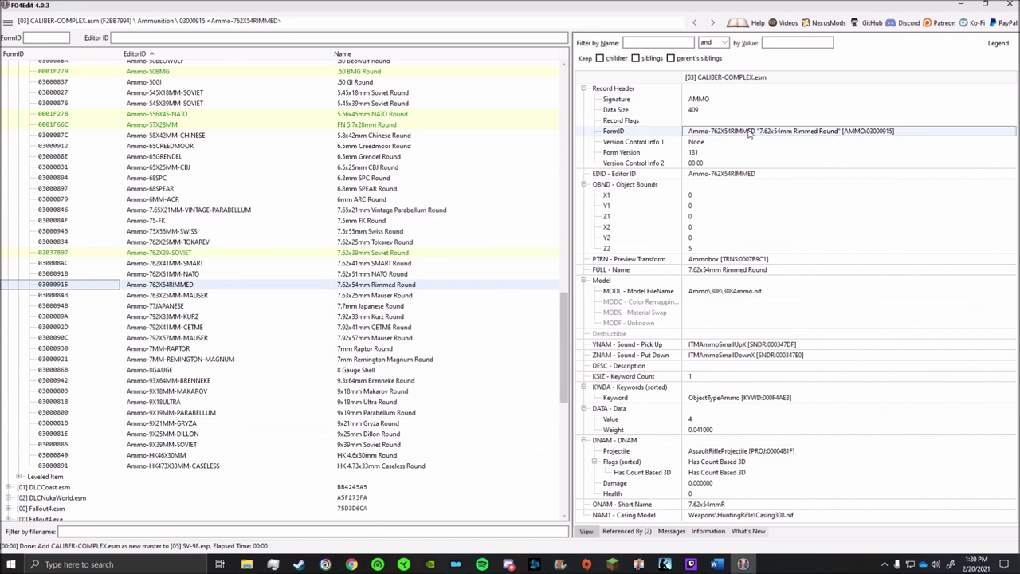
pyautogui.moveTo(661, 199); pyautogui.dragTo(439, 199)
pyautogui.hotkey('ctrl', 'c')
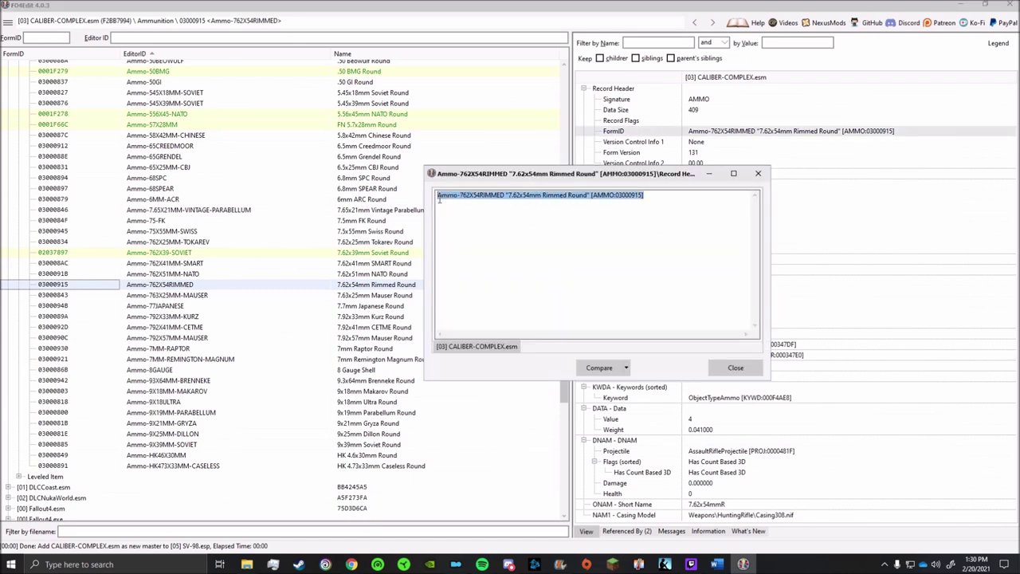
pyautogui.click(757, 174)
# Set the DNAM Ammo entry of the SV-98 weapon record in SV-98.esp to Ammo-762X54RIMMED
pyautogui.scroll(-14, 107, 269)
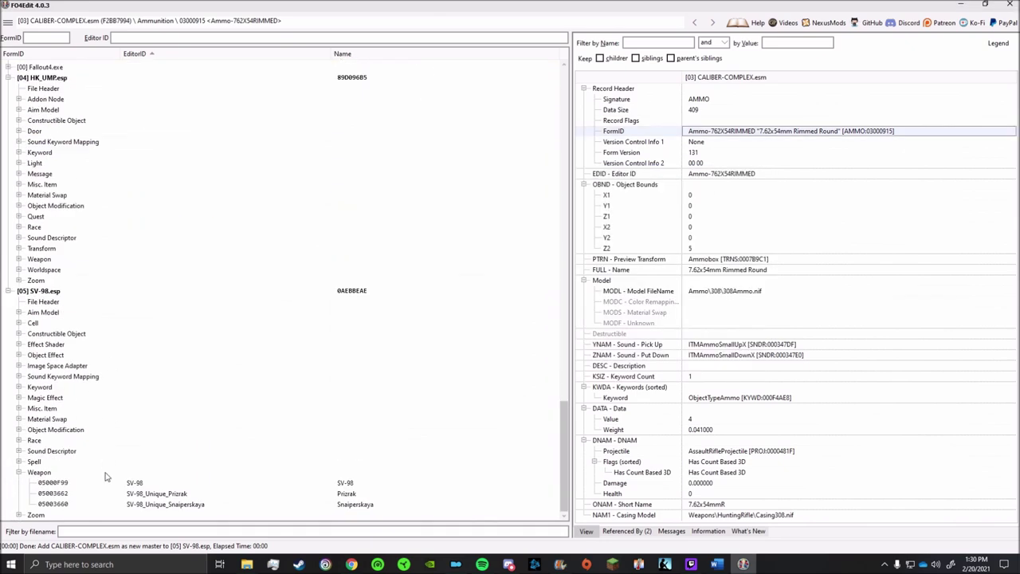
pyautogui.click(132, 483)
pyautogui.scroll(-15, 858, 262)
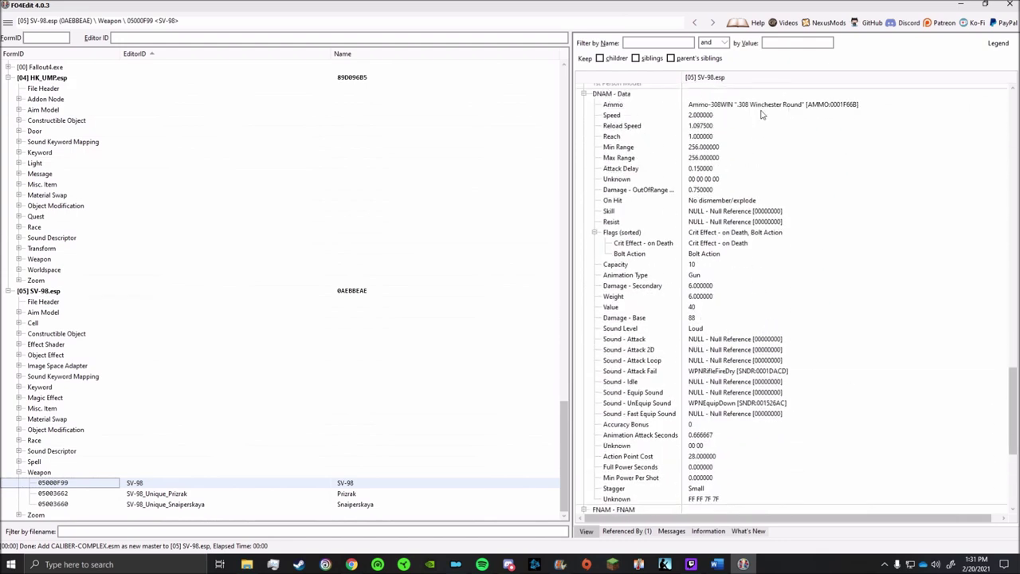
pyautogui.doubleClick(765, 107)
pyautogui.scroll(2, 753, 127)
pyautogui.hotkey('ctrl', 'v')
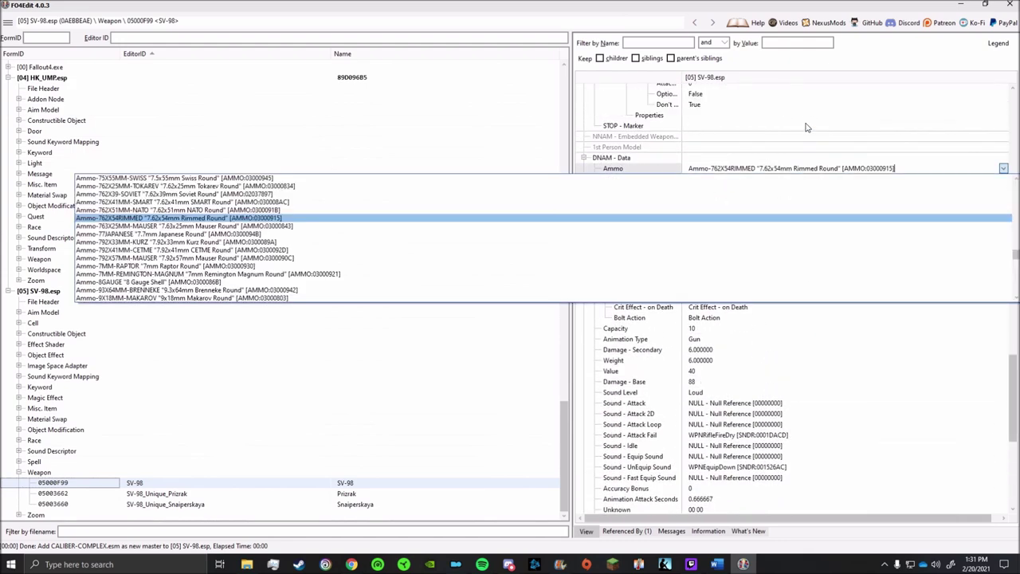
pyautogui.press('Return')
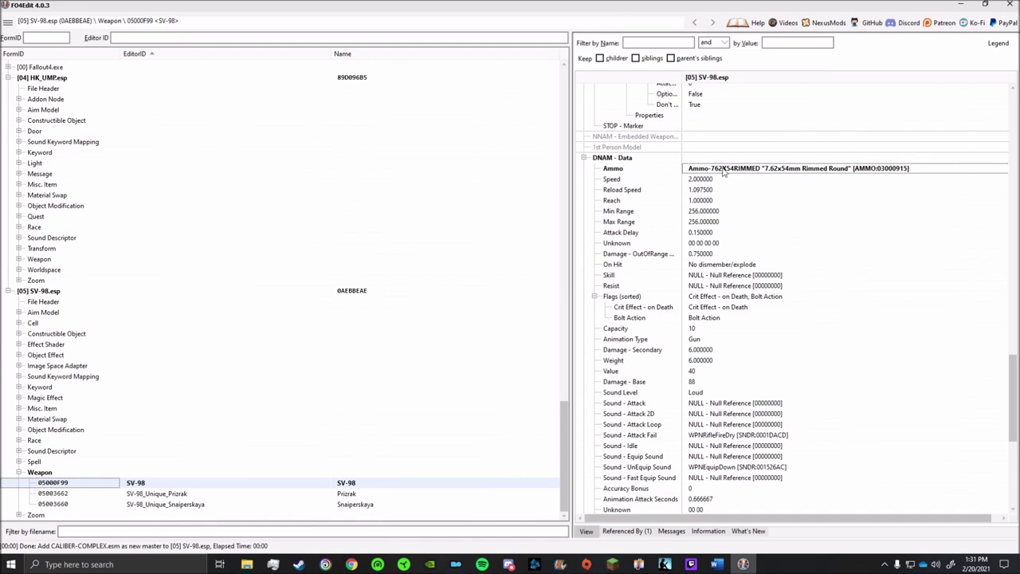
# Find the LL_Ammo-762X54RIMMED record among the Leveled Items of CALIBER-COMPLEX.esm and copy its FormID reference
pyautogui.scroll(11, 124, 287)
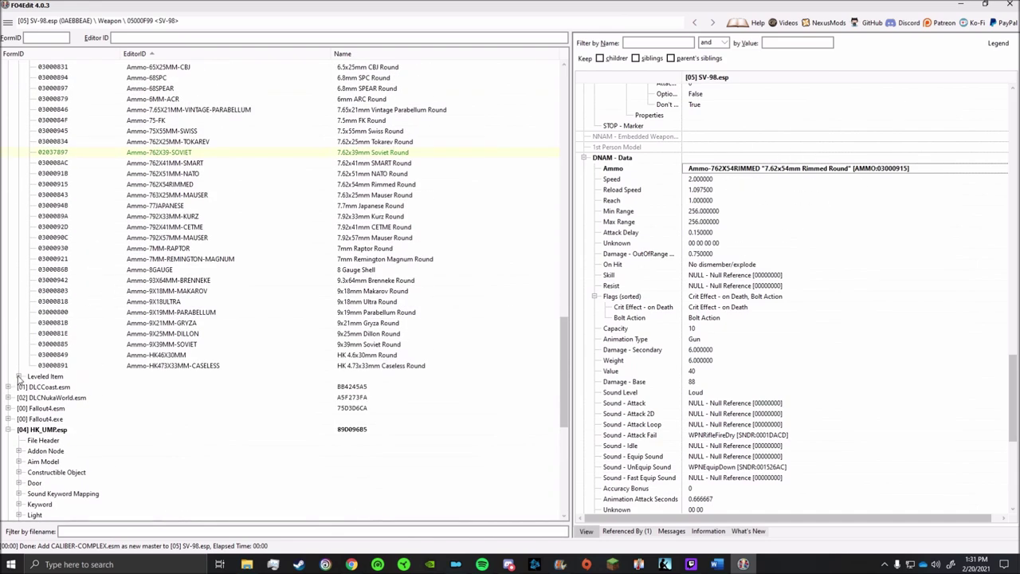
pyautogui.click(19, 376)
pyautogui.scroll(-8, 199, 319)
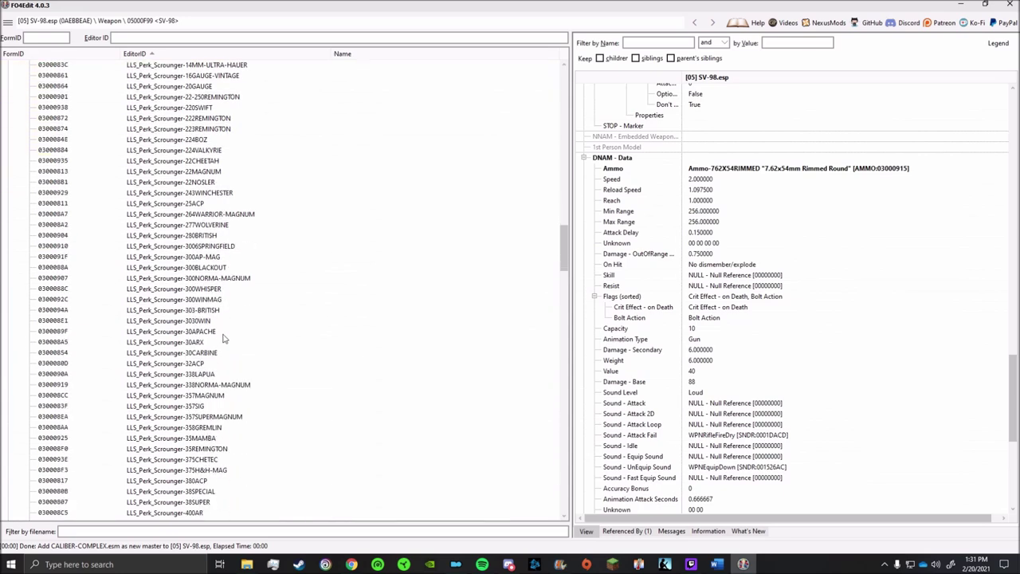
pyautogui.scroll(-20, 224, 338)
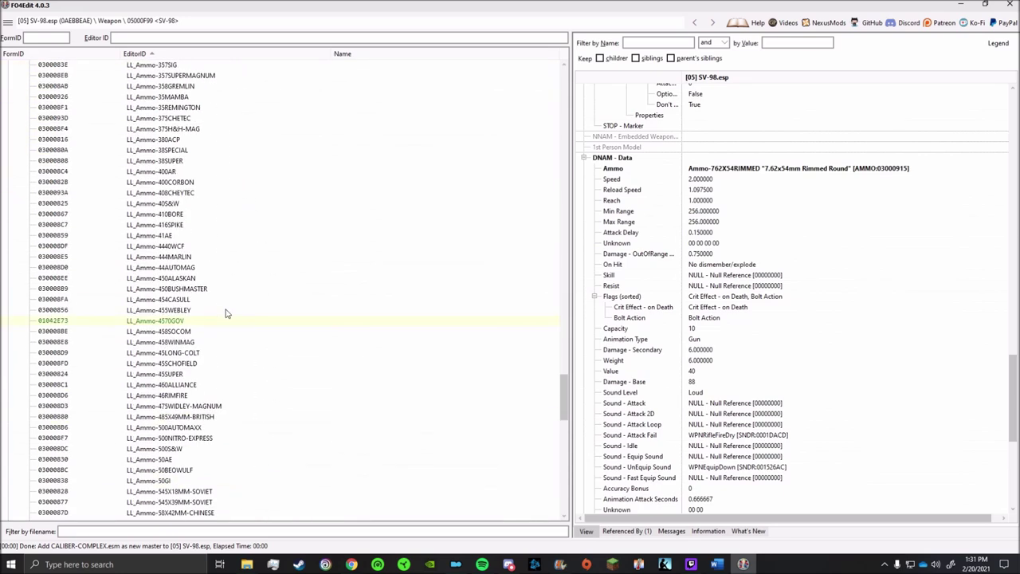
pyautogui.scroll(-12, 225, 315)
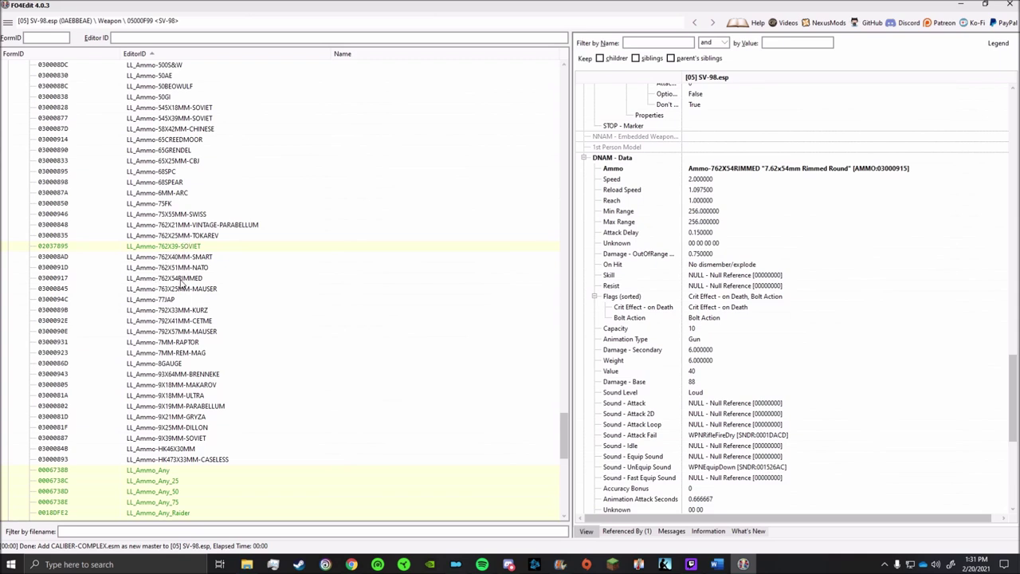
pyautogui.click(182, 278)
pyautogui.doubleClick(755, 133)
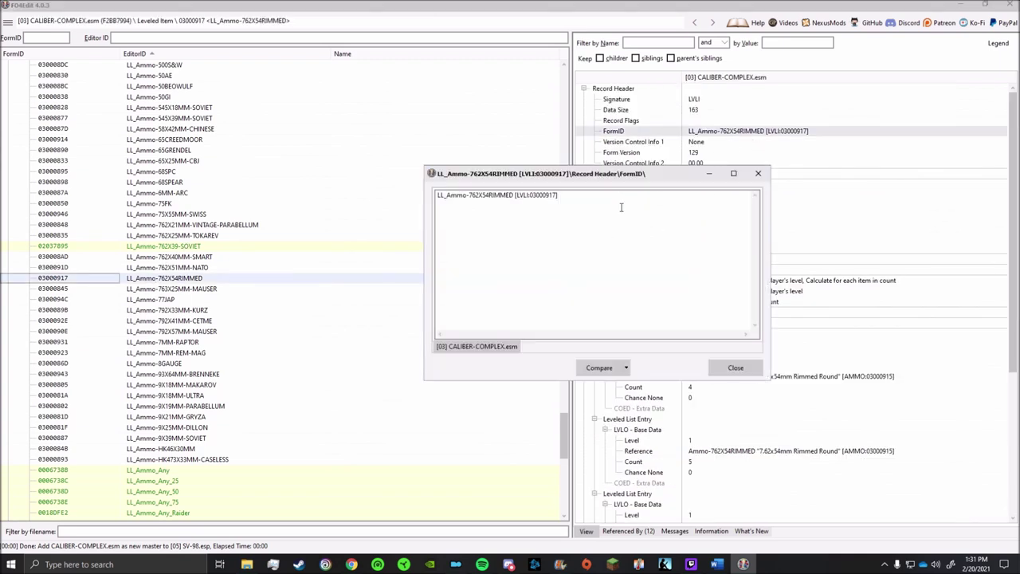
pyautogui.moveTo(621, 207); pyautogui.dragTo(440, 209)
pyautogui.hotkey('ctrl', 'c')
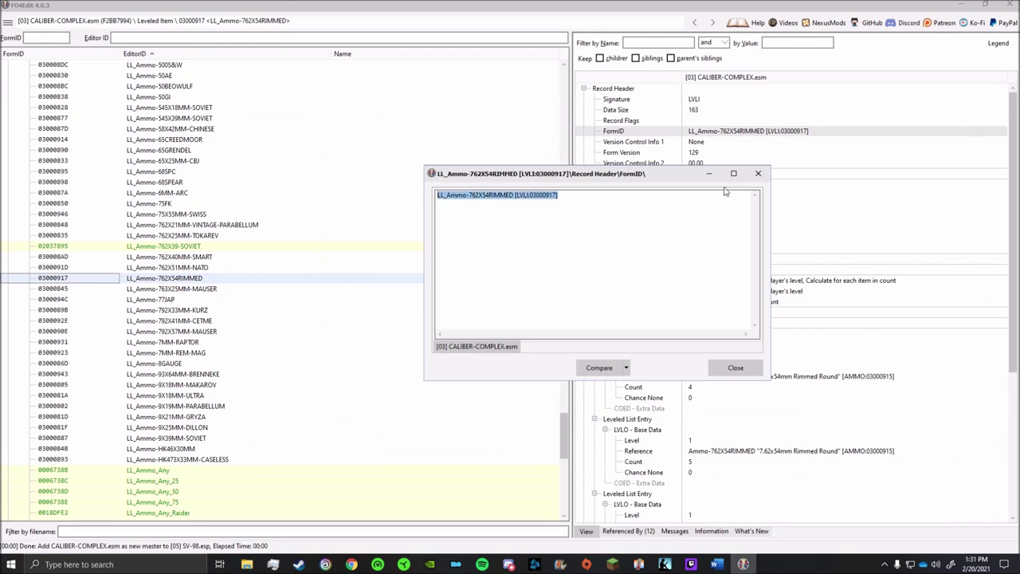
pyautogui.click(758, 173)
# Set the NPC Add Ammo List of the SV-98 weapon record to LL_Ammo-762X54RIMMED
pyautogui.scroll(-14, 164, 506)
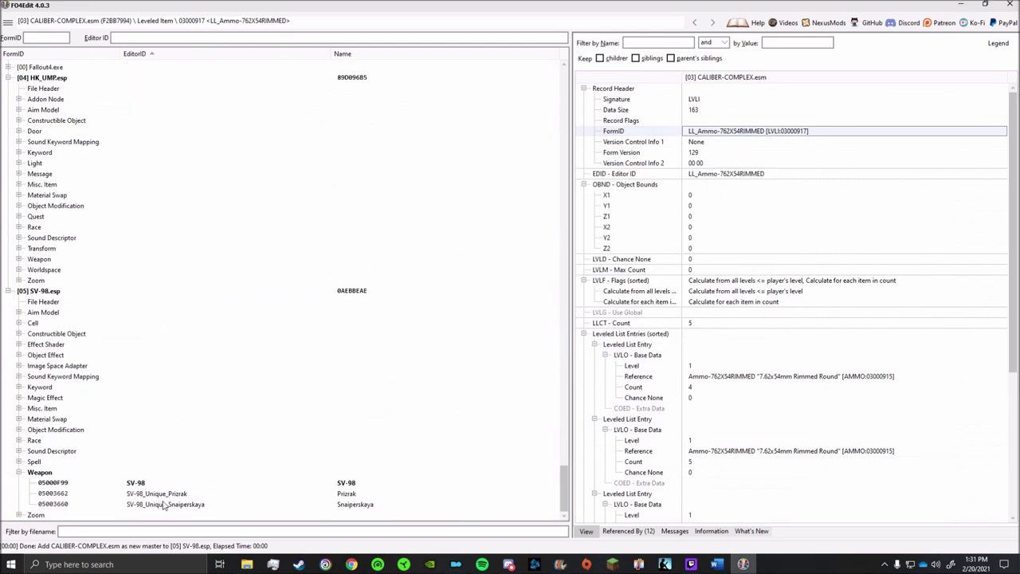
pyautogui.click(165, 484)
pyautogui.moveTo(1008, 116); pyautogui.dragTo(1011, 446)
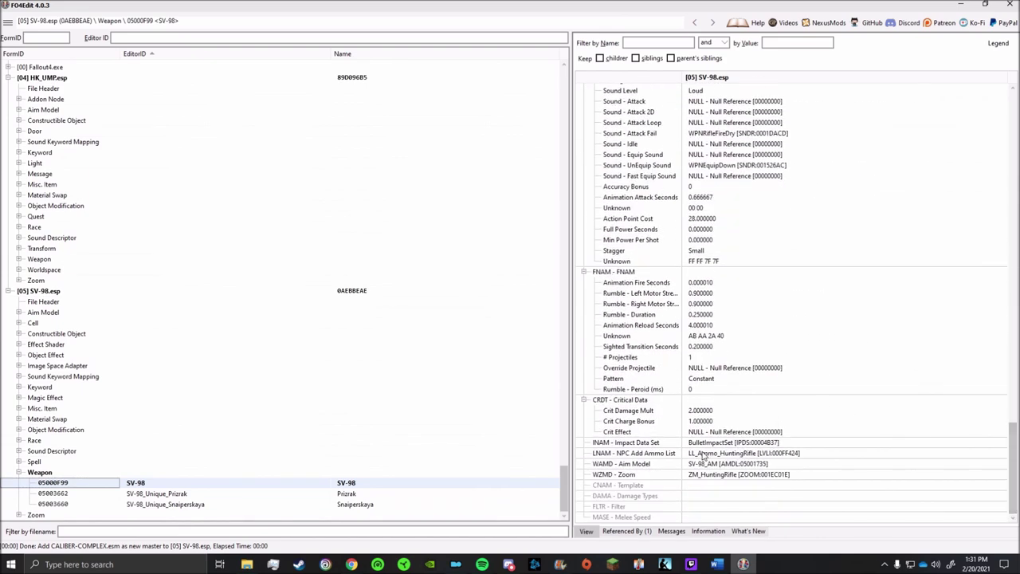
pyautogui.click(705, 454)
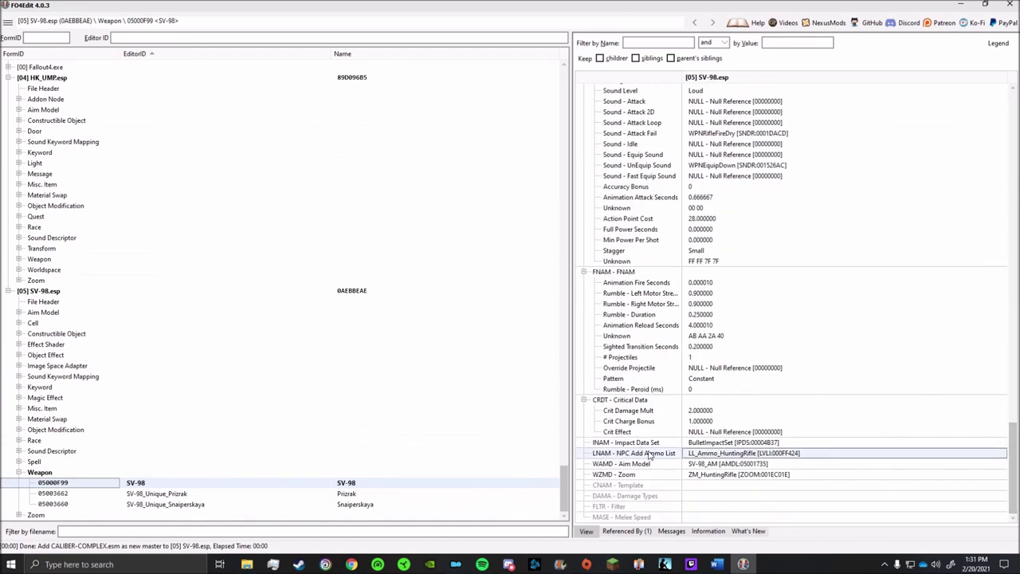
pyautogui.doubleClick(711, 455)
pyautogui.hotkey('ctrl', 'v')
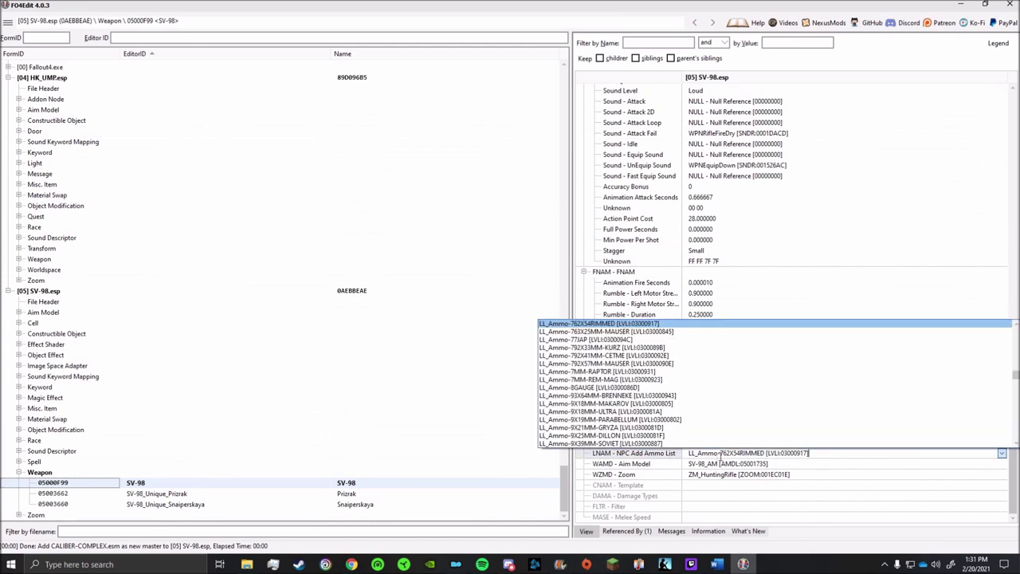
pyautogui.press('Return')
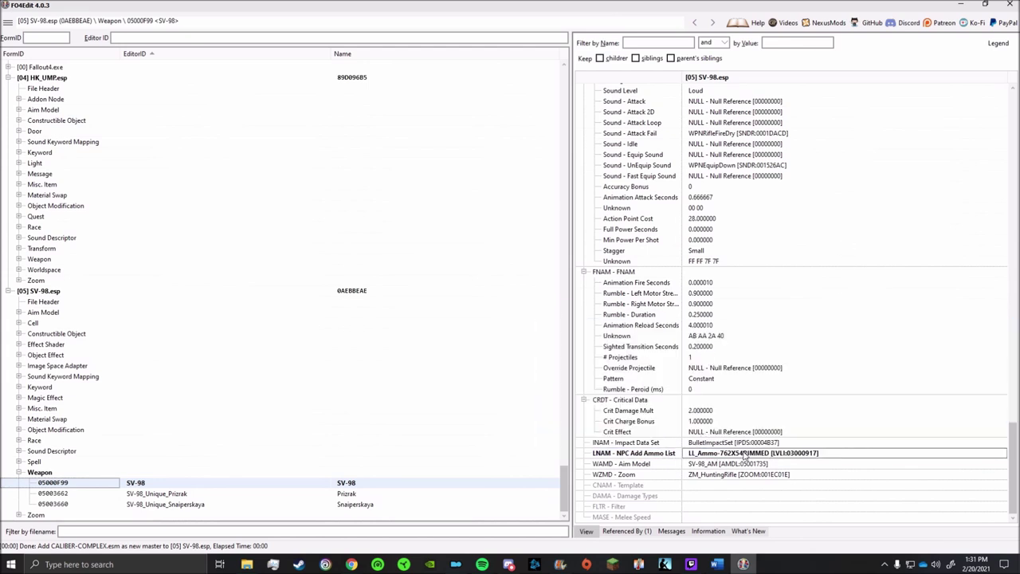
pyautogui.click(744, 454)
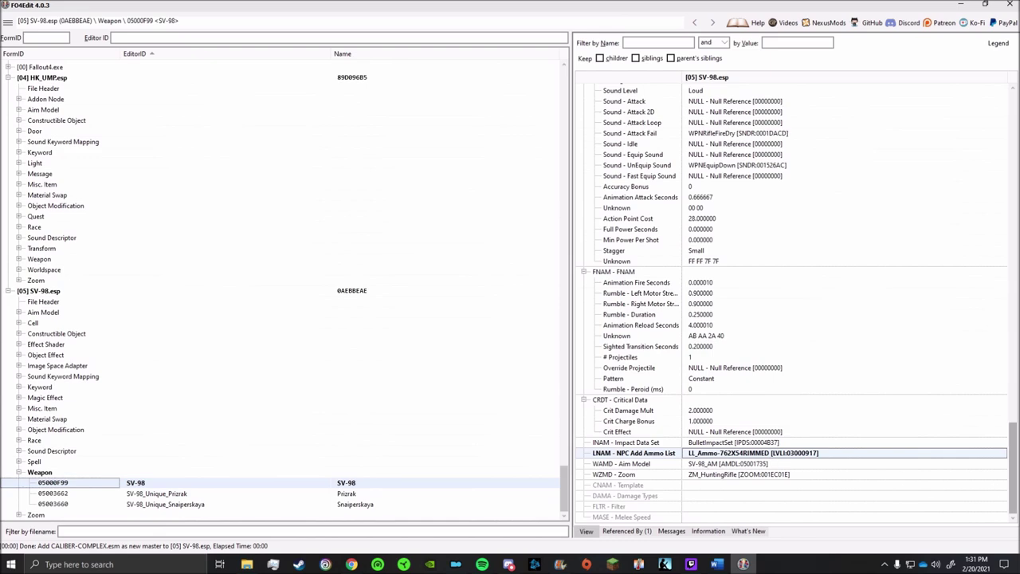
# Check the Ammo entry of SV-98_Unique_Prizrak and copy the Ammo value from the base SV-98 record
pyautogui.moveTo(1011, 299); pyautogui.dragTo(989, 353)
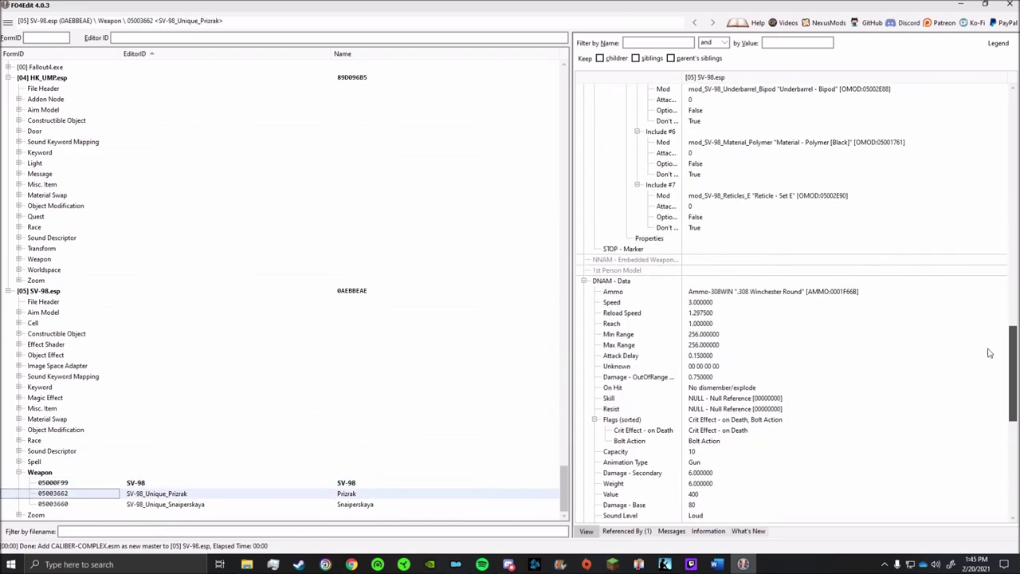
pyautogui.click(753, 292)
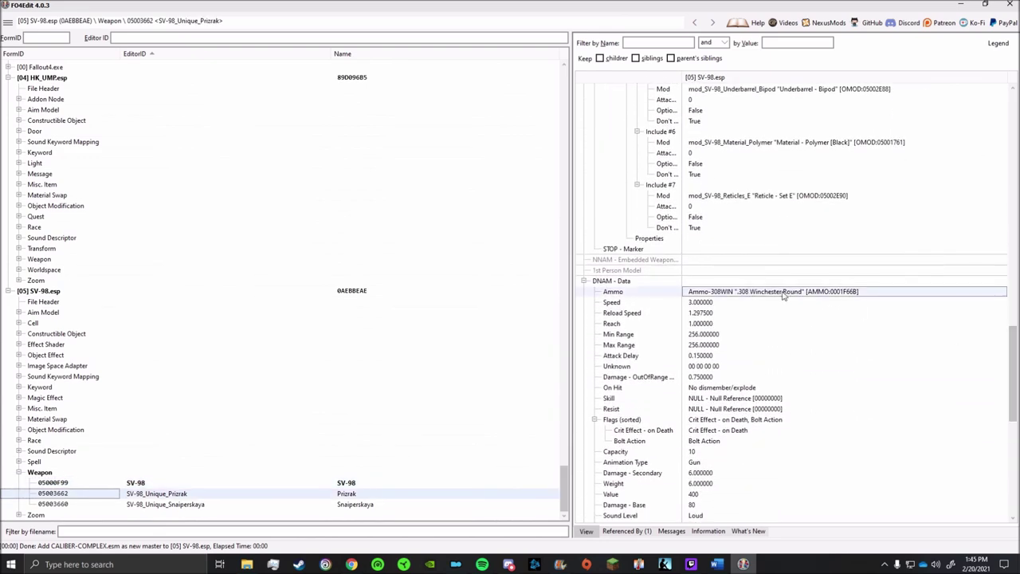
pyautogui.click(355, 482)
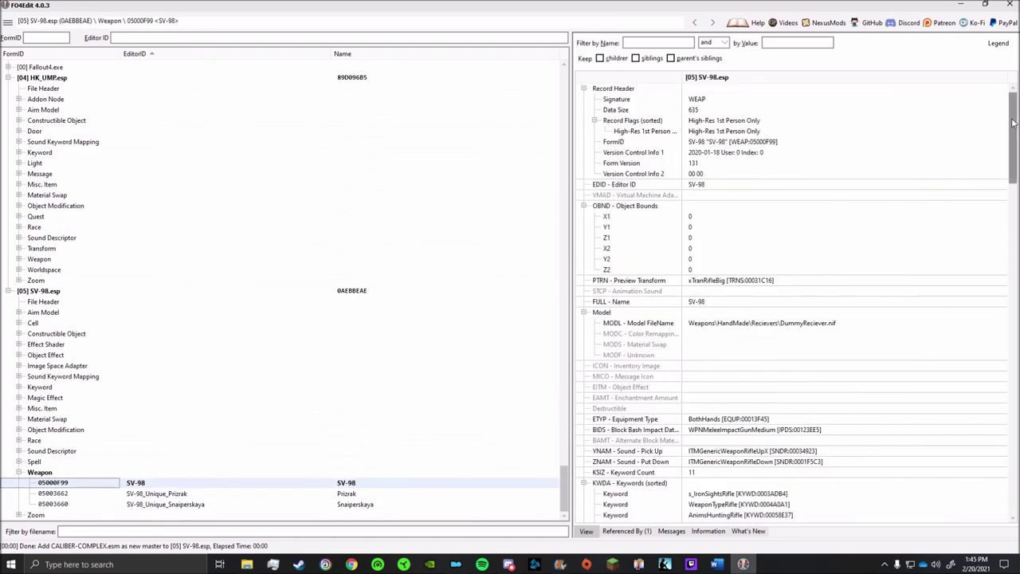
pyautogui.scroll(-6, 900, 390)
pyautogui.scroll(2, 771, 347)
pyautogui.click(780, 330)
pyautogui.click(782, 322)
pyautogui.click(784, 322)
pyautogui.hotkey('ctrl', 'c')
# Set the DNAM Ammo entry of the SV-98_Unique_Prizrak record to Ammo-762X54RIMMED
pyautogui.click(355, 493)
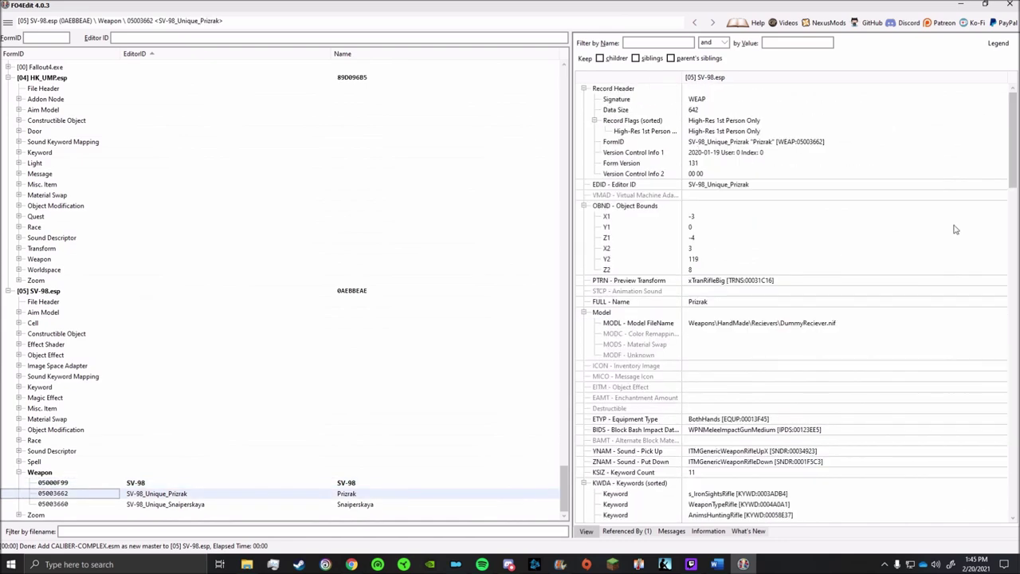
pyautogui.scroll(-5, 984, 384)
pyautogui.scroll(2, 984, 384)
pyautogui.doubleClick(787, 339)
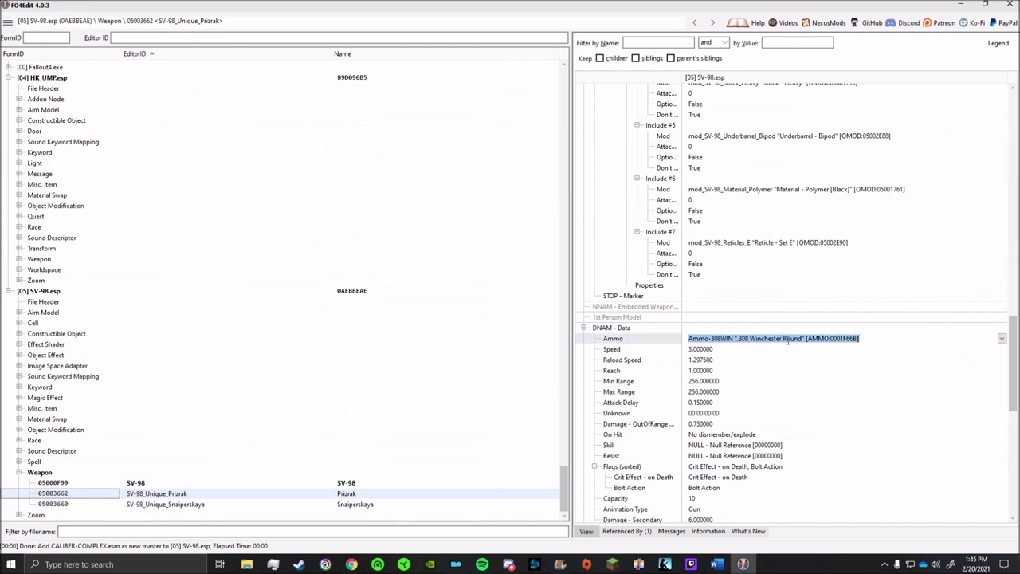
pyautogui.hotkey('ctrl', 'v')
pyautogui.press('Return')
pyautogui.press('Return')
# Set the DNAM Ammo entry of the SV-98_Unique_Snaiperskaya record to Ammo-762X54RIMMED
pyautogui.click(351, 504)
pyautogui.scroll(-10, 795, 187)
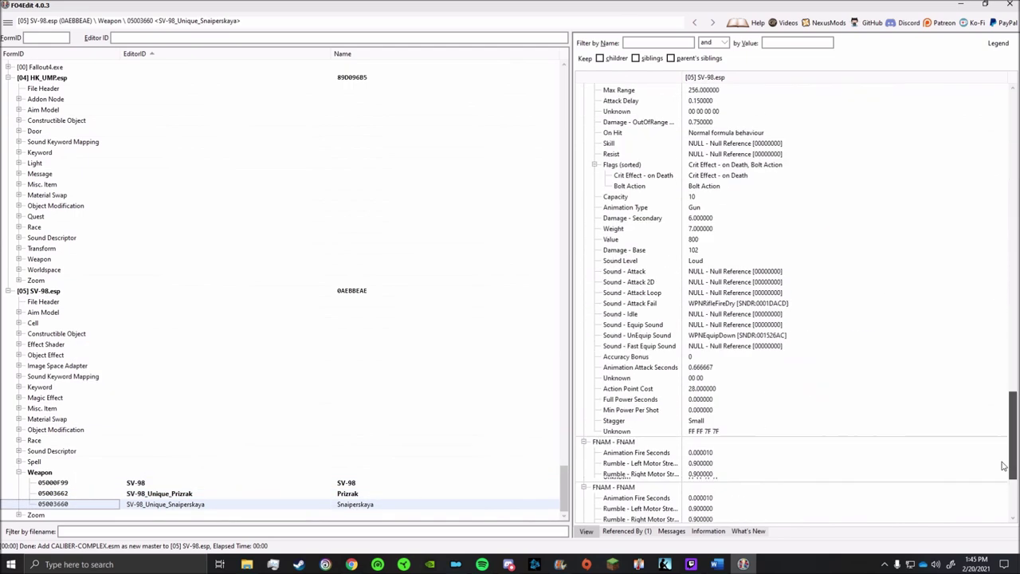
pyautogui.scroll(5, 794, 186)
pyautogui.click(797, 139)
pyautogui.doubleClick(798, 141)
pyautogui.hotkey('ctrl', 'v')
pyautogui.press('Return')
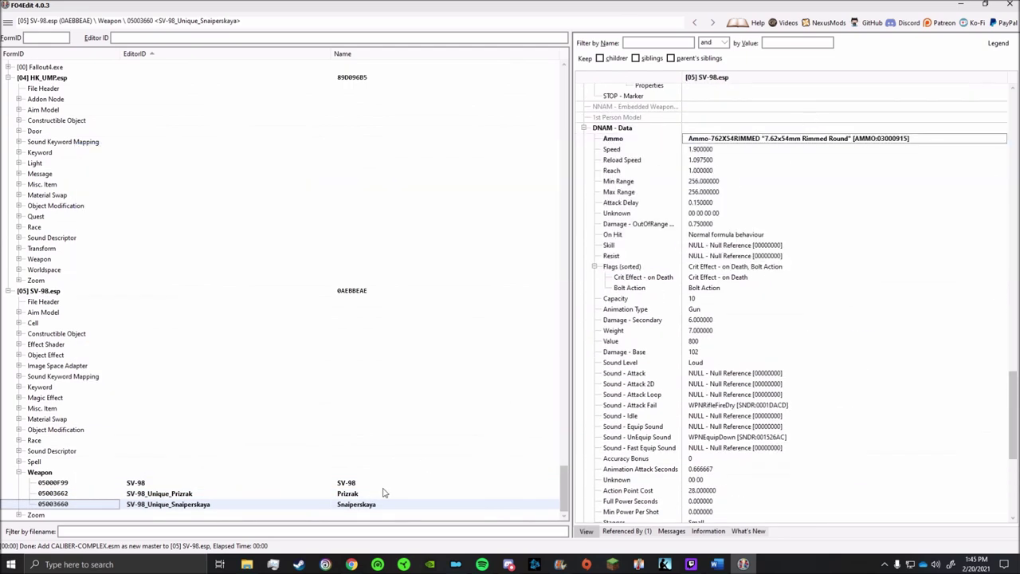
# Copy the base SV-98 record's NPC Add Ammo List value, LL_Ammo-762X54RIMMED, into the same entry of SV-98_Unique_Prizrak
pyautogui.click(354, 494)
pyautogui.click(356, 482)
pyautogui.scroll(-10, 964, 507)
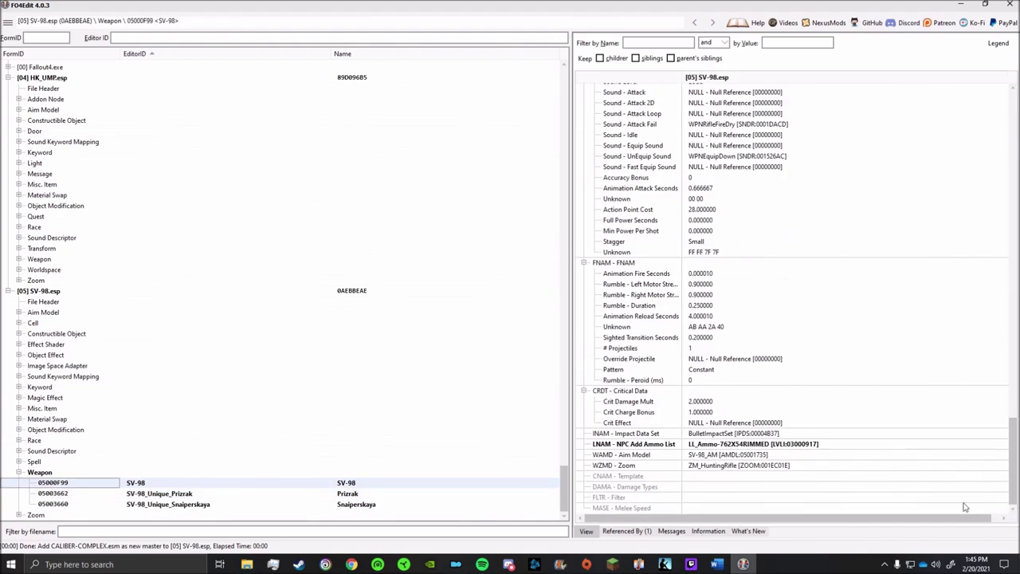
pyautogui.doubleClick(726, 444)
pyautogui.hotkey('ctrl', 'c')
pyautogui.click(387, 493)
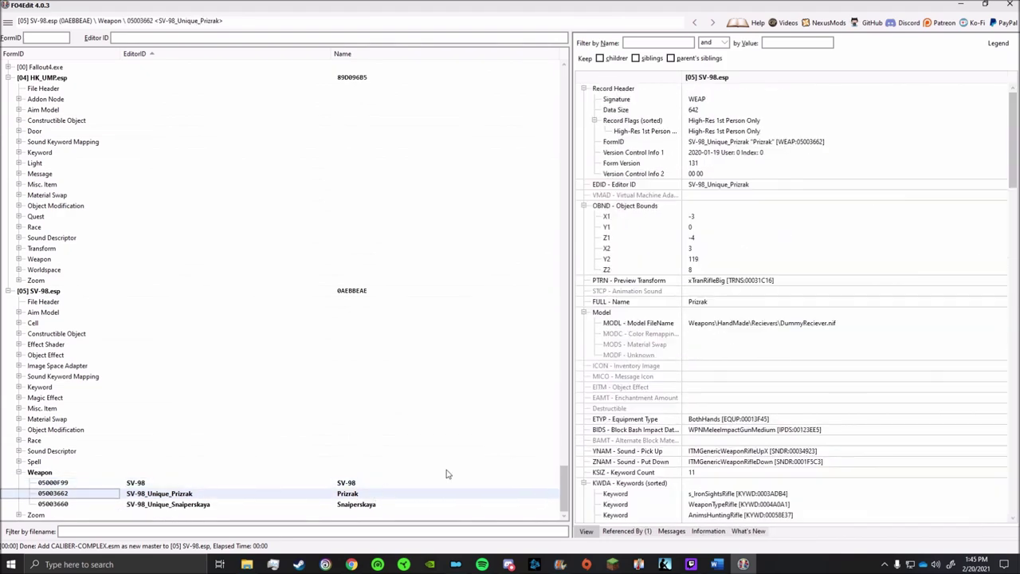
pyautogui.moveTo(1015, 151); pyautogui.dragTo(1014, 478)
pyautogui.click(724, 452)
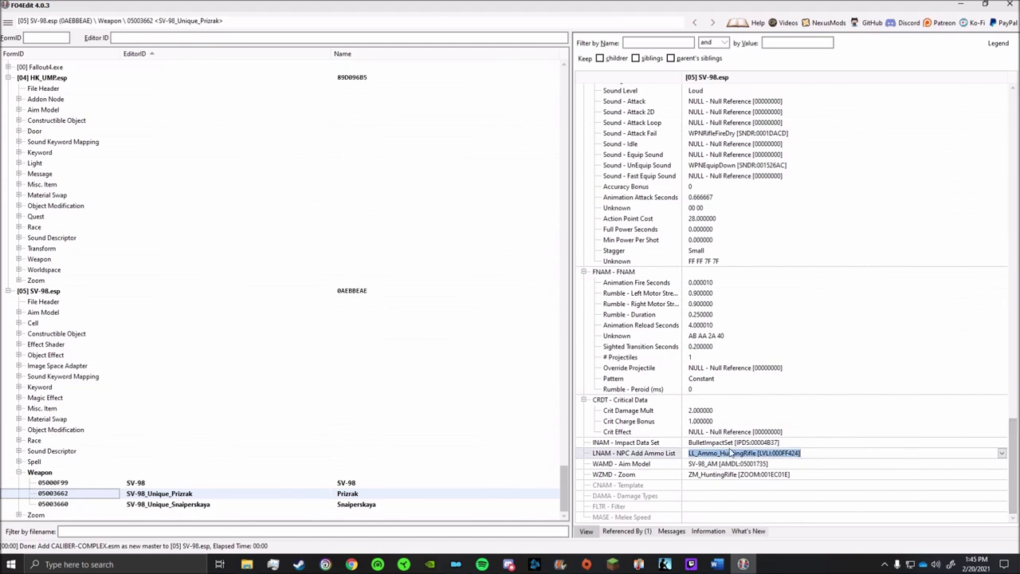
# Set the NPC Add Ammo List of the SV-98_Unique_Snaiperskaya record to LL_Ammo-762X54RIMMED
pyautogui.click(377, 505)
pyautogui.moveTo(1014, 135); pyautogui.dragTo(1014, 474)
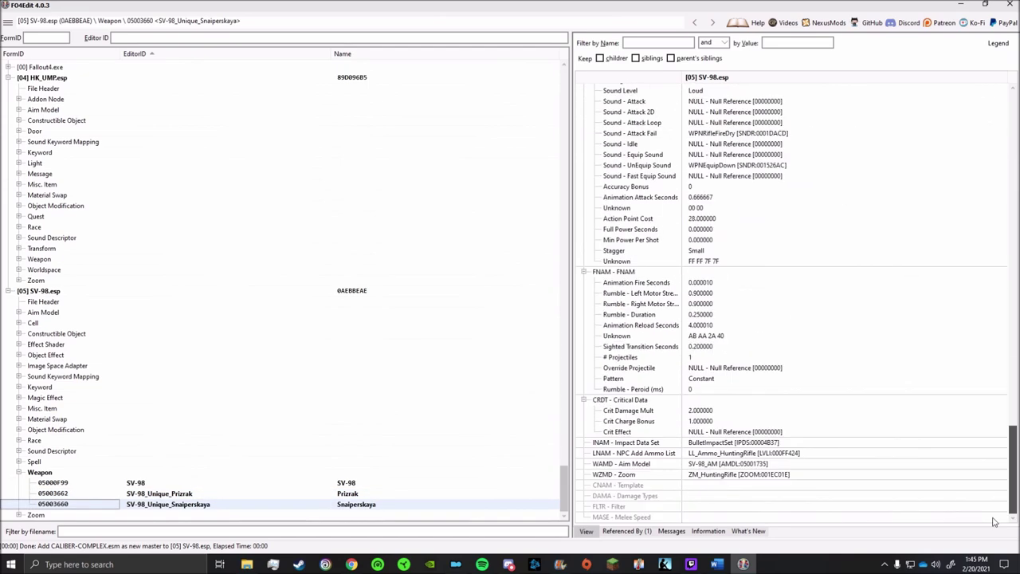
pyautogui.click(739, 455)
pyautogui.hotkey('ctrl', 'v')
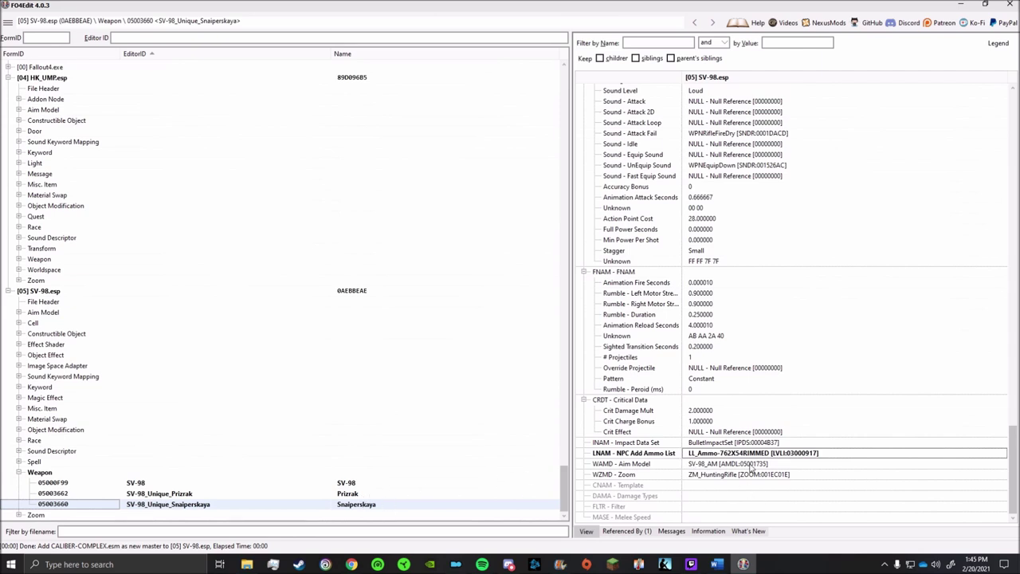
pyautogui.scroll(10, 752, 468)
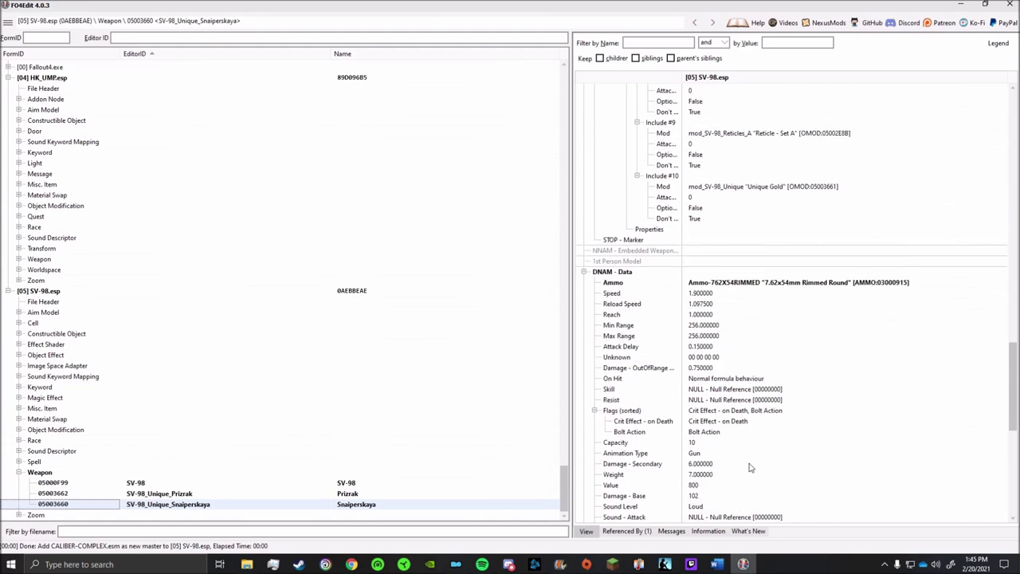
pyautogui.scroll(-10, 735, 443)
pyautogui.scroll(12, 751, 437)
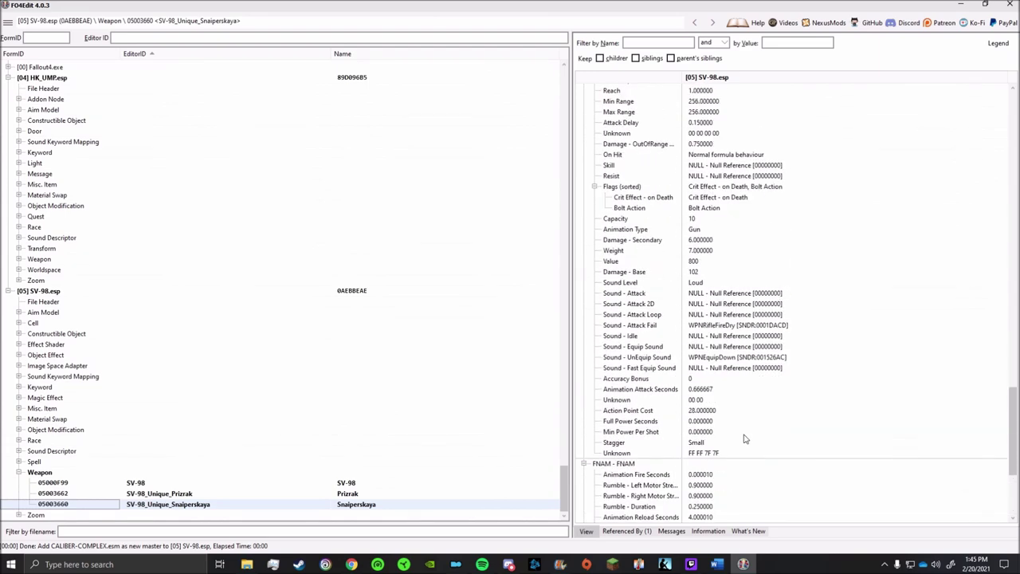
pyautogui.scroll(-9, 742, 438)
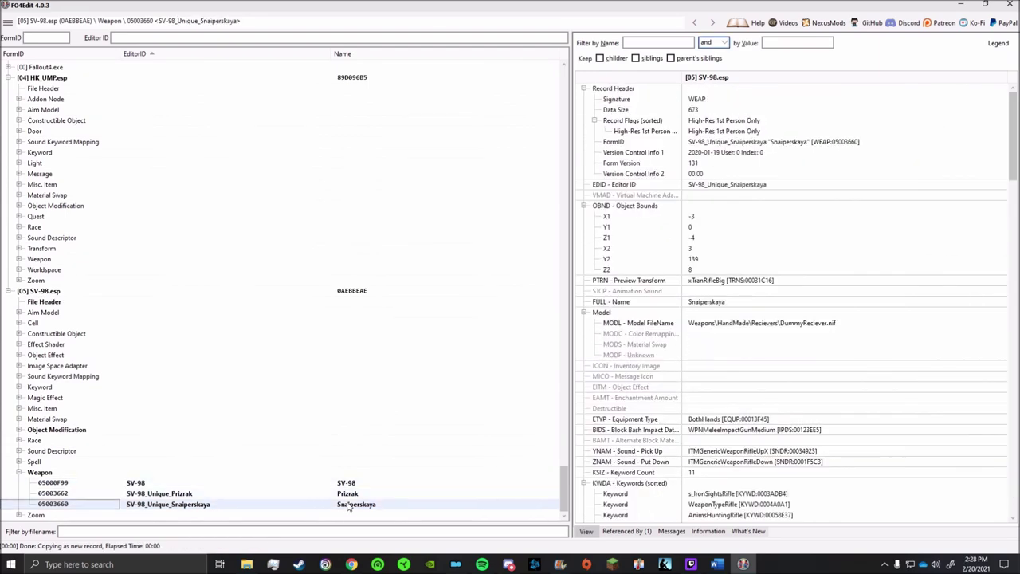
# Expand the Object Modification records of SV-98.esp and look over the magazine records from ArmorPenetrating to Standard
pyautogui.click(348, 482)
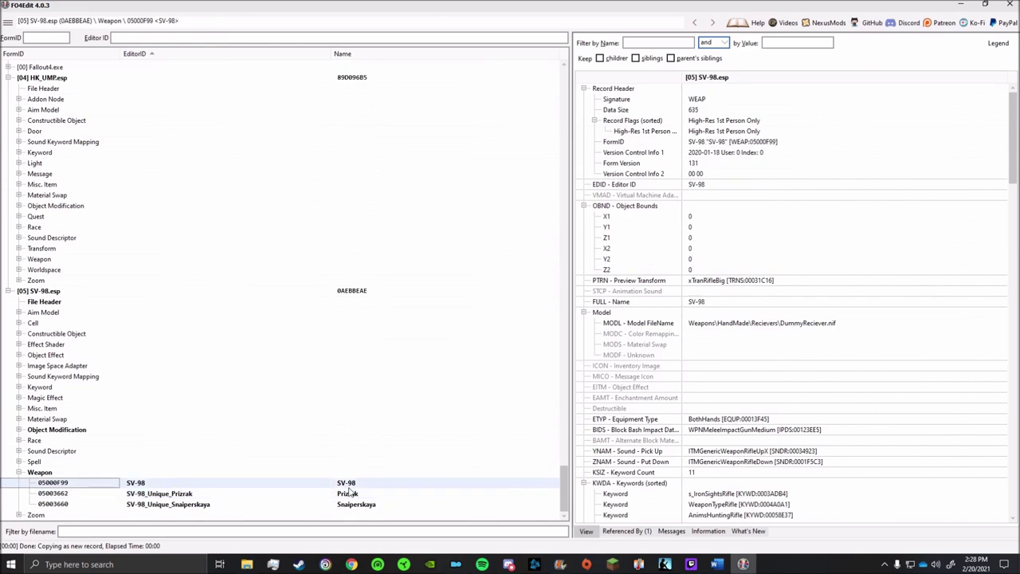
pyautogui.click(35, 429)
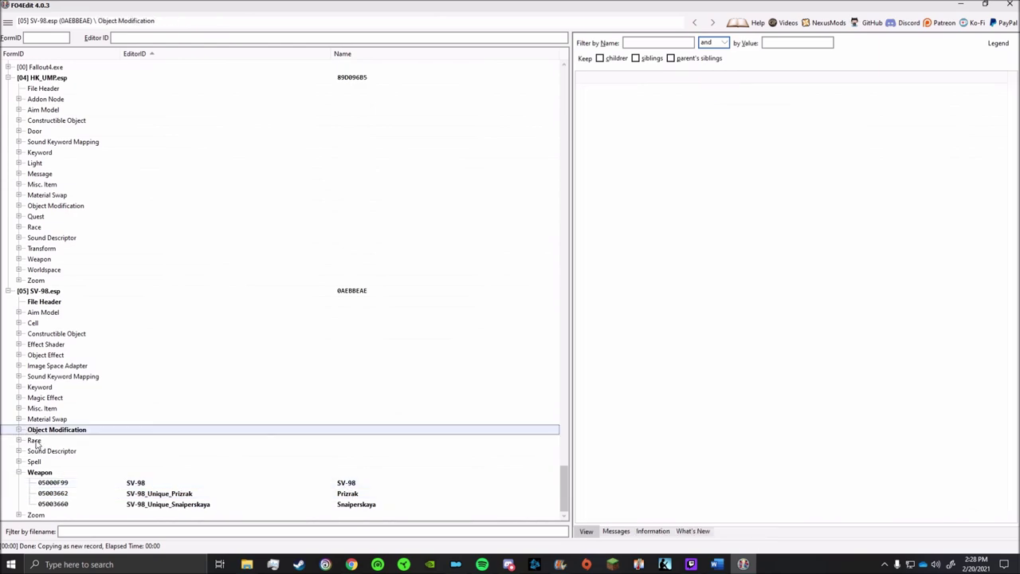
pyautogui.click(18, 431)
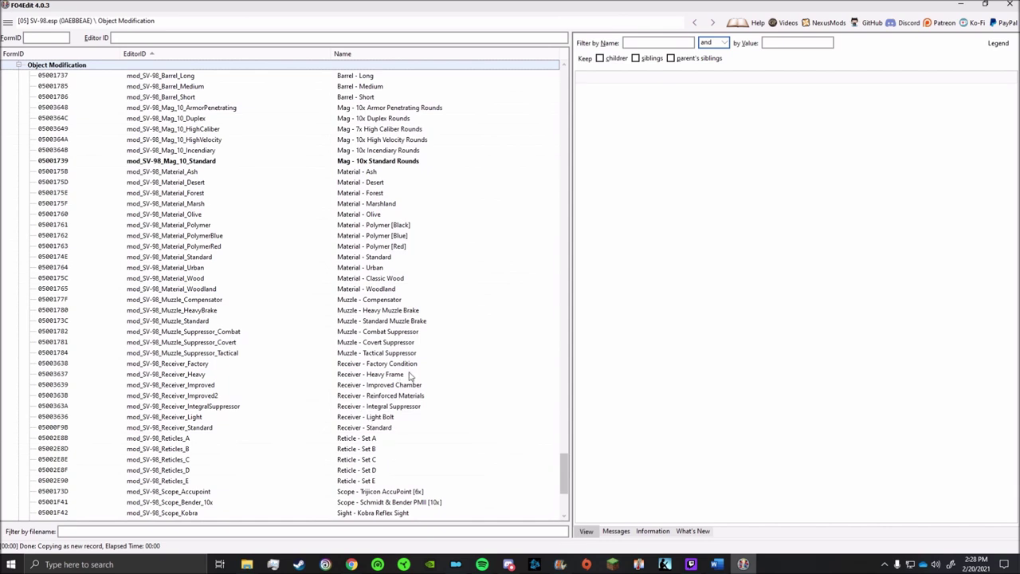
pyautogui.click(388, 162)
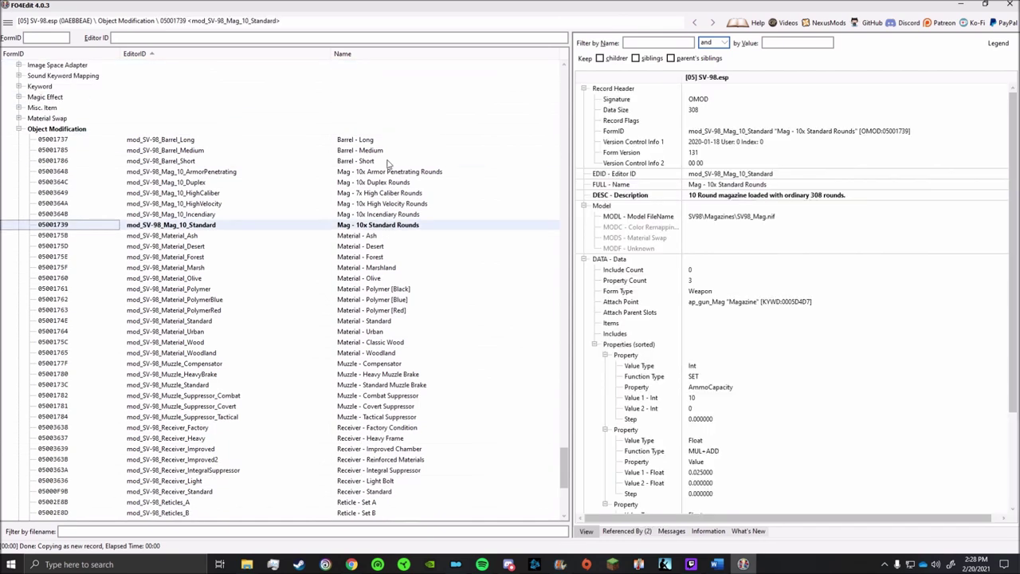
pyautogui.click(375, 173)
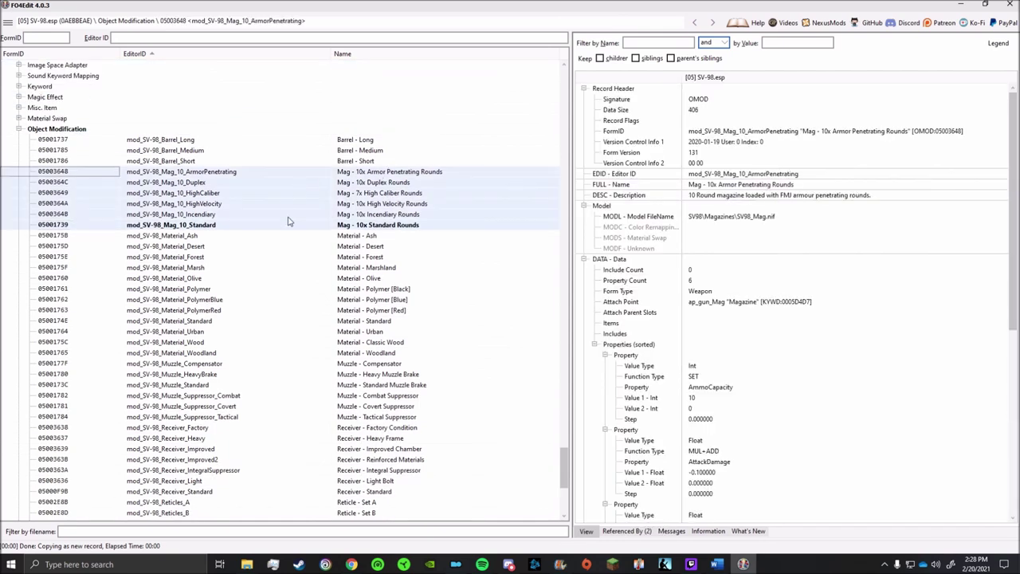
# Change the description of mod_SV-98_Mag_10_Standard to "10 Round magazine loaded with ordinary 7.62x54mm rounds."
pyautogui.click(368, 227)
pyautogui.click(809, 197)
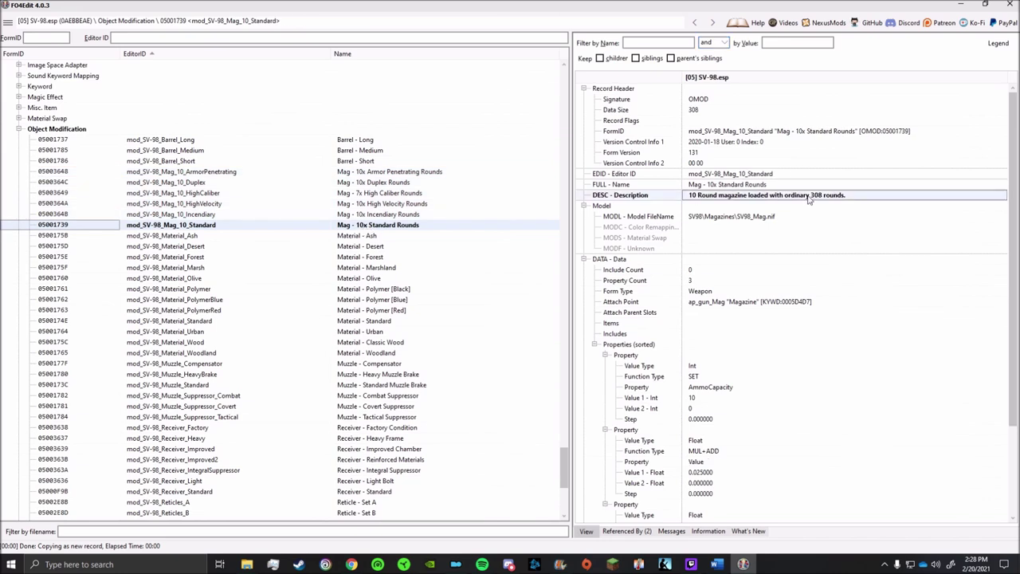
pyautogui.rightClick(809, 197)
pyautogui.click(832, 206)
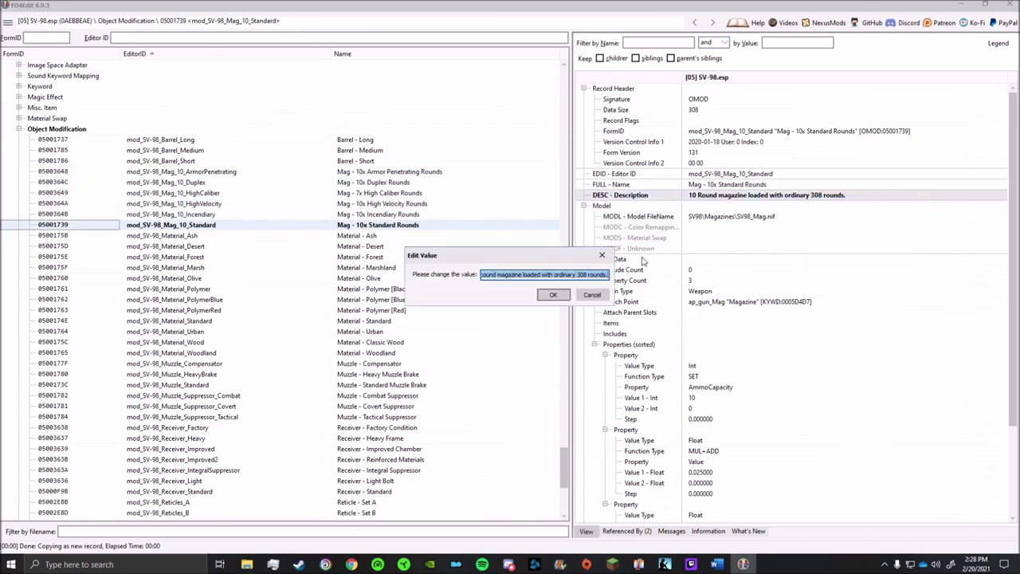
pyautogui.click(579, 274)
pyautogui.press('BackSpace')
pyautogui.press('BackSpace')
pyautogui.press('BackSpace')
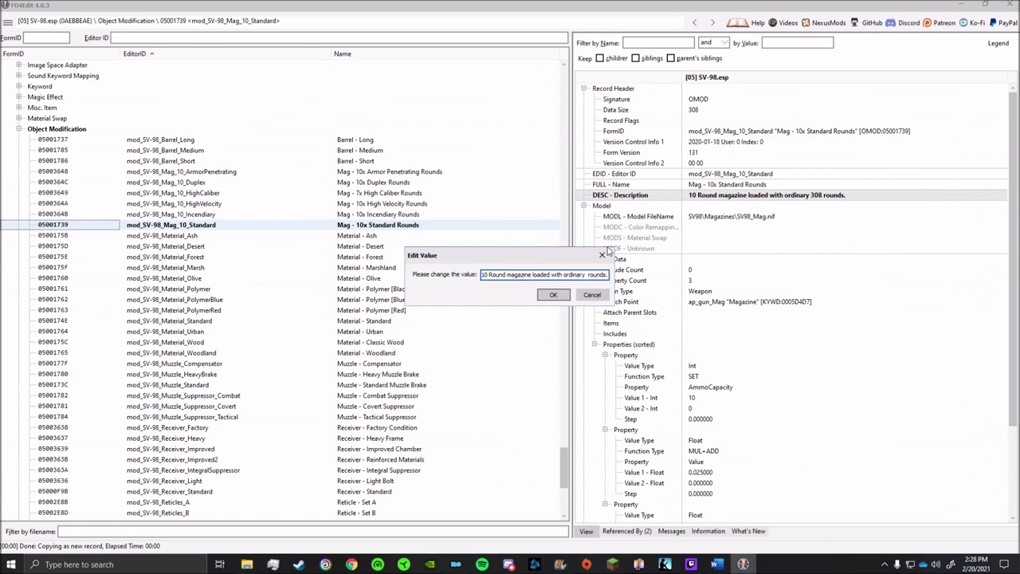
pyautogui.write('7.62x54mm')
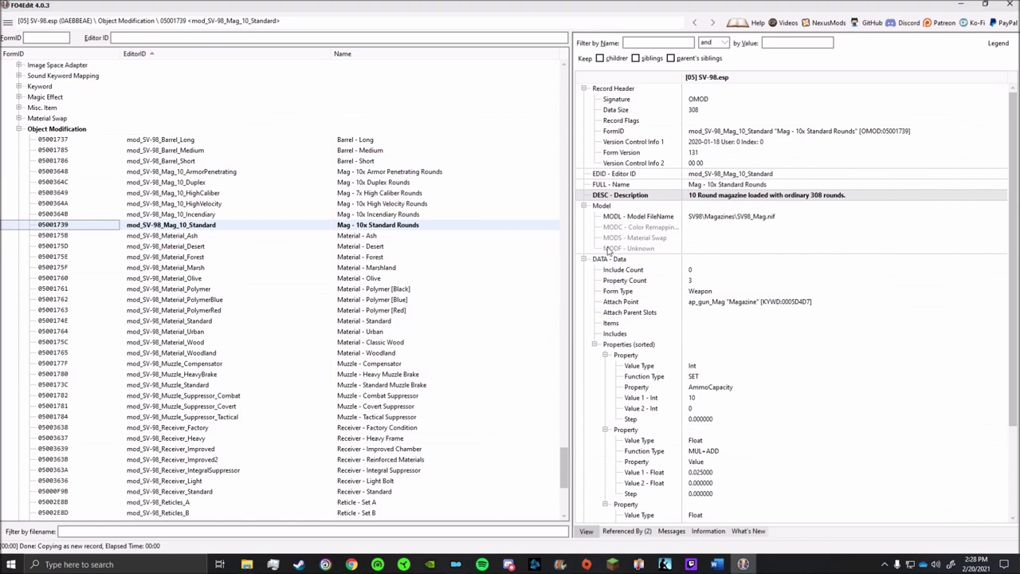
pyautogui.press('Return')
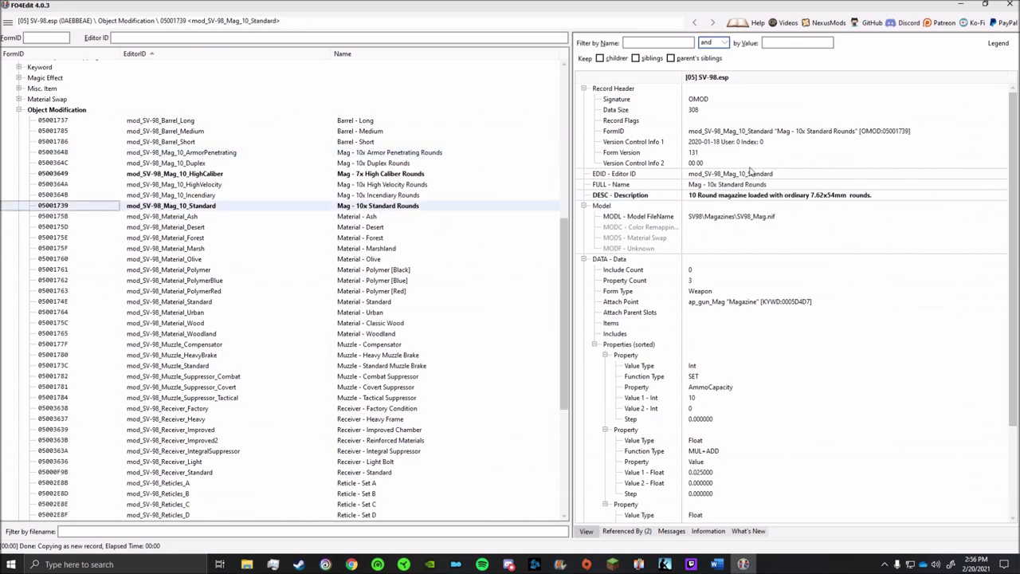
# Copy mod_SV-98_Mag_10_Standard as a new record with EditorID mod_SV-98_Mag_10_308 into SV-98.esp
pyautogui.rightClick(390, 209)
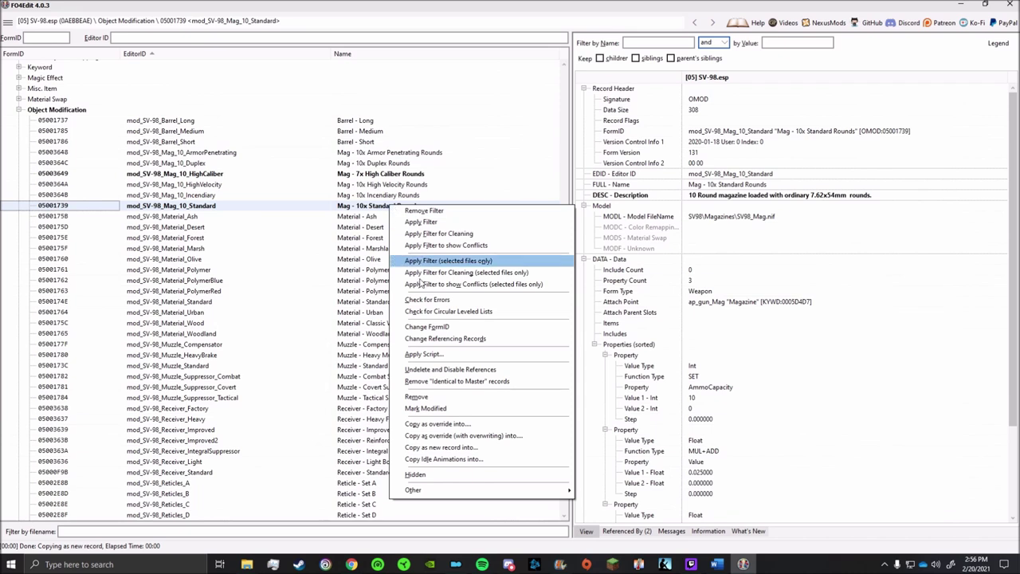
pyautogui.click(446, 447)
pyautogui.click(581, 278)
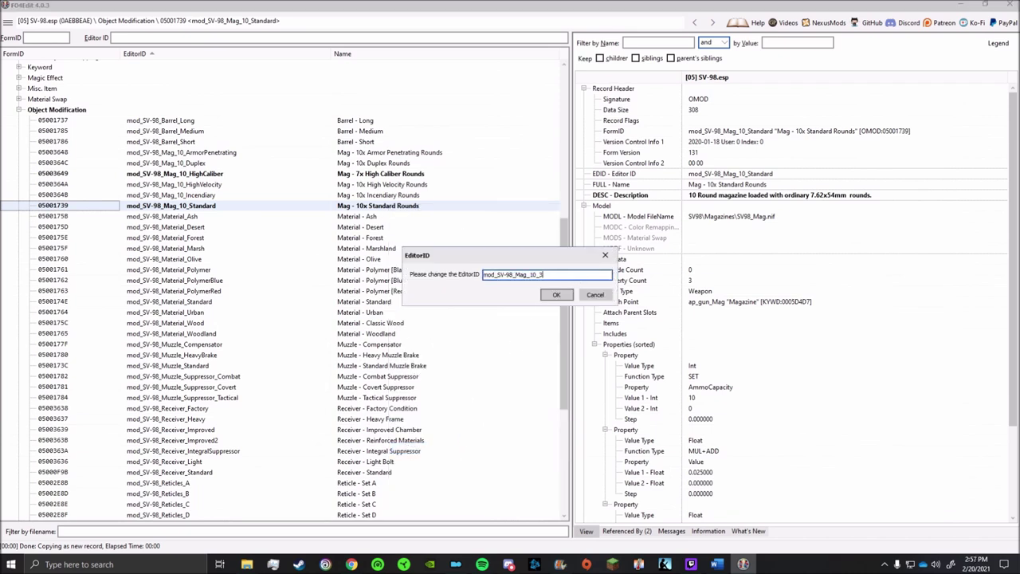
pyautogui.press('Return')
pyautogui.click(274, 137)
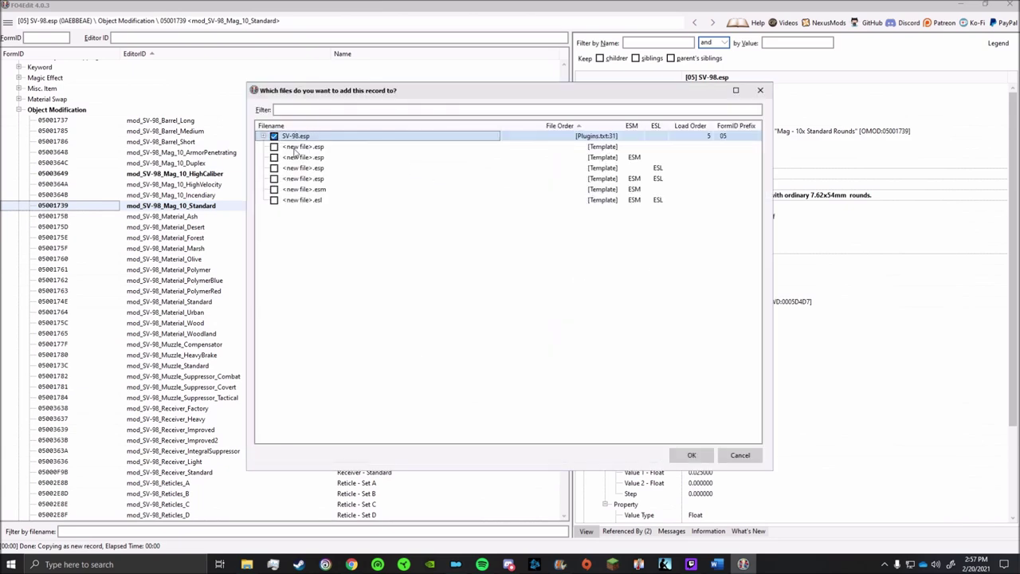
pyautogui.click(691, 454)
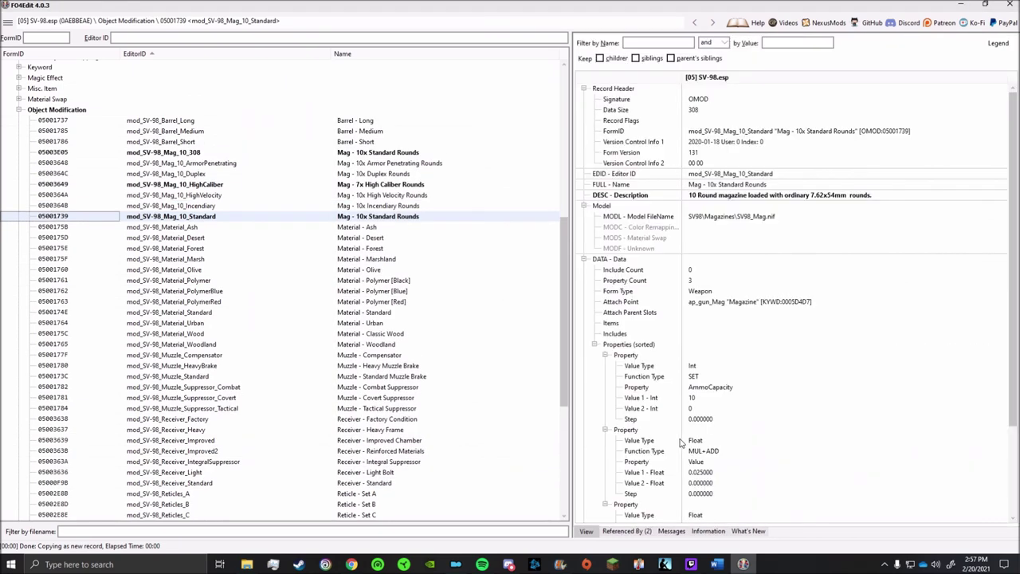
# Set the full name of the mod_SV-98_Mag_10_308 record to "Mag - 10x 308"
pyautogui.click(380, 153)
pyautogui.doubleClick(739, 184)
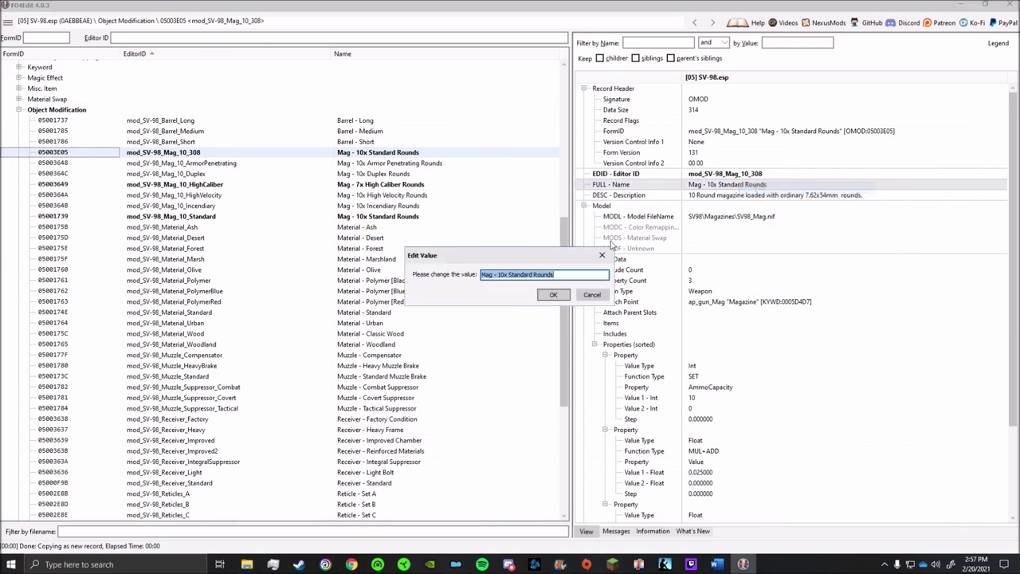
pyautogui.moveTo(558, 274); pyautogui.dragTo(512, 275)
pyautogui.write('308')
pyautogui.press('Return')
# Change the description of mod_SV-98_Mag_10_308 to "10 Round magazine loaded with 308"
pyautogui.rightClick(807, 196)
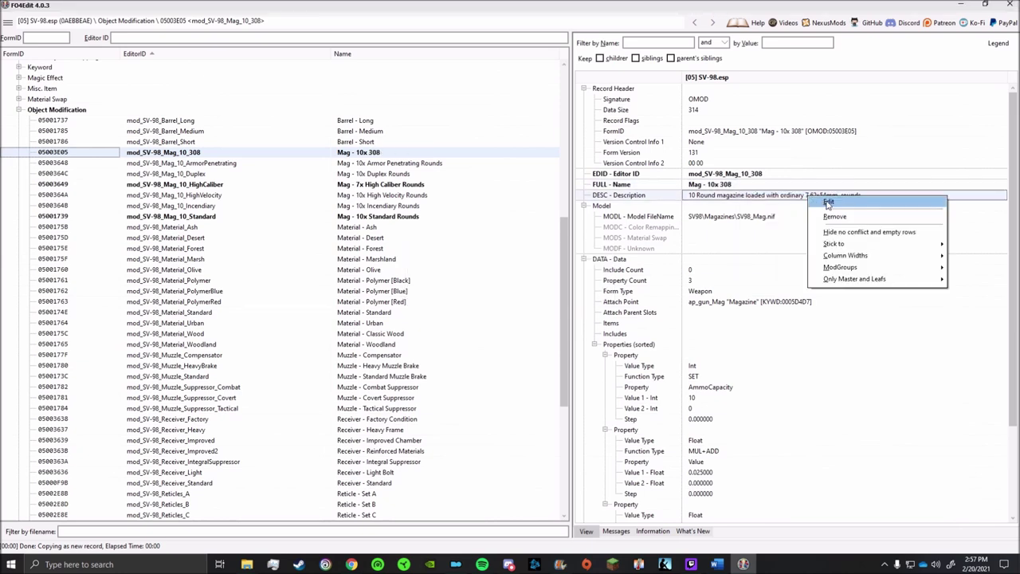
pyautogui.click(829, 202)
pyautogui.moveTo(609, 275); pyautogui.dragTo(538, 275)
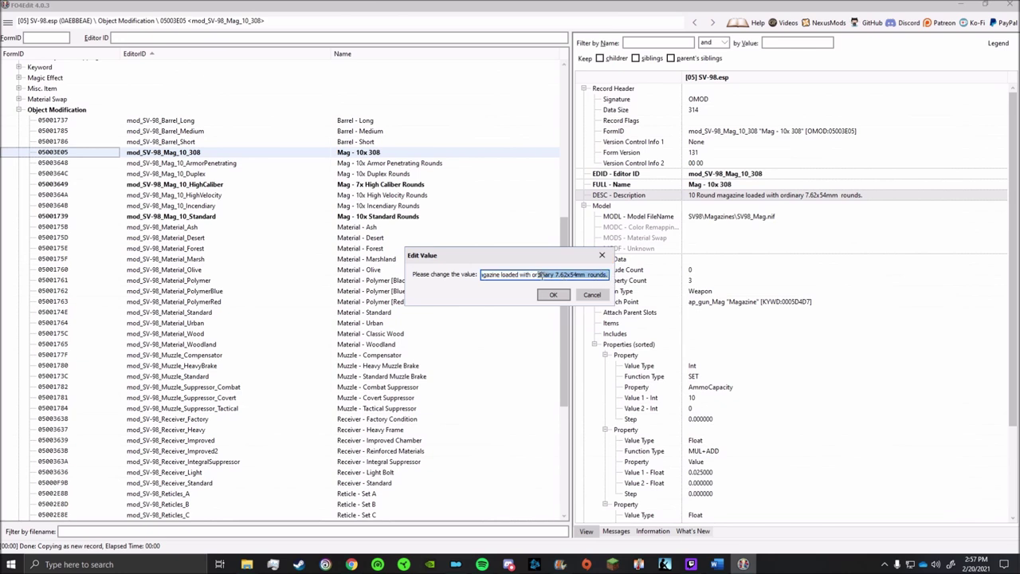
pyautogui.press('Delete')
pyautogui.press('Return')
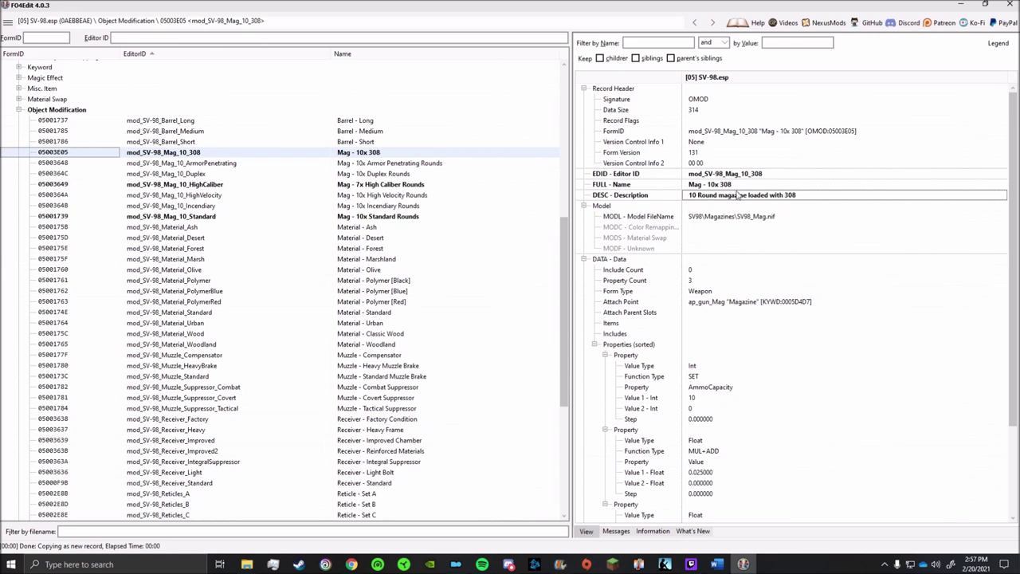
# Add a property to the mod_SV-98_Mag_10_308 record and set its Value Type to FormID,Int
pyautogui.scroll(-2, 769, 237)
pyautogui.scroll(-2, 770, 238)
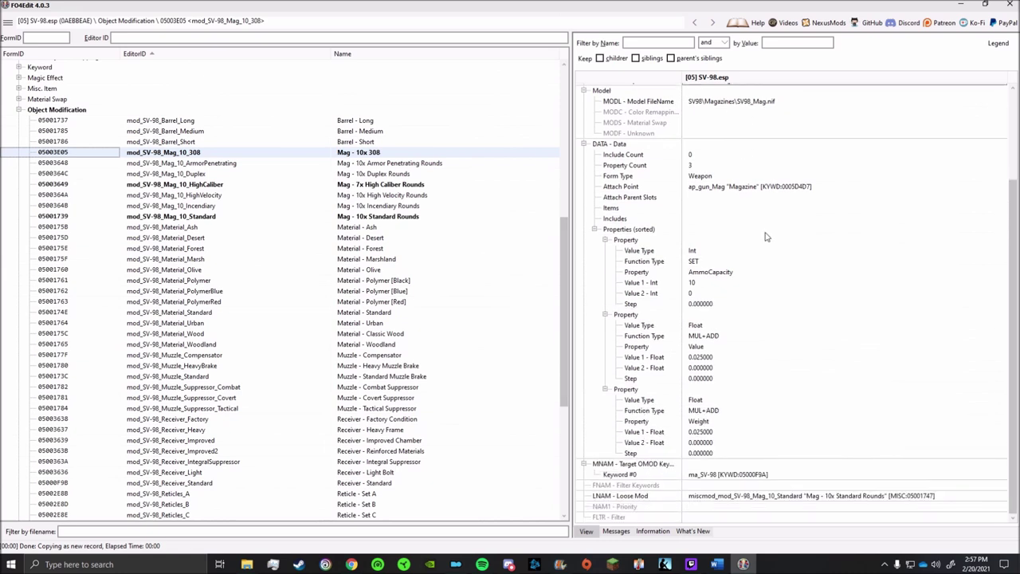
pyautogui.rightClick(700, 230)
pyautogui.click(717, 235)
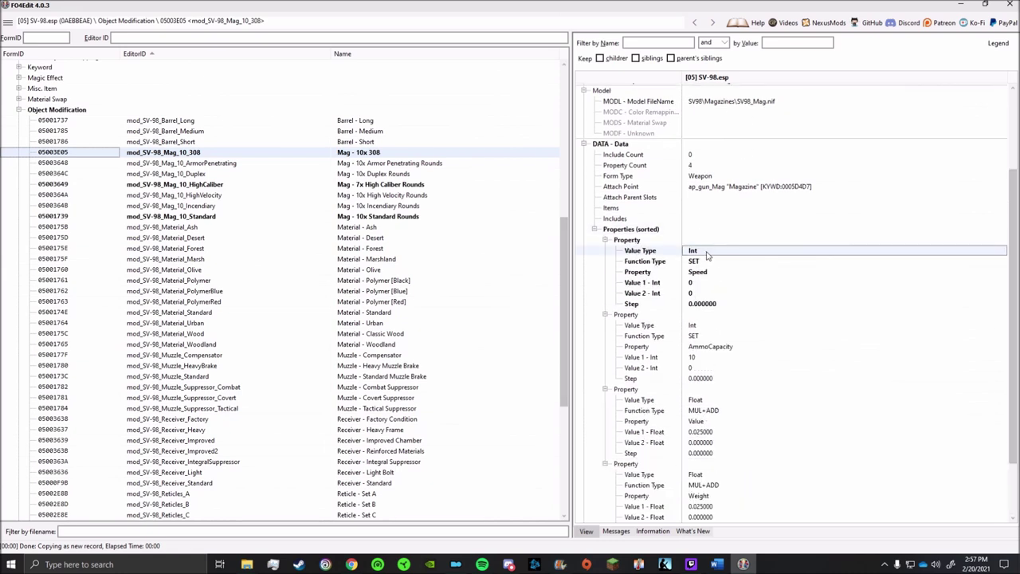
pyautogui.doubleClick(707, 252)
pyautogui.write('formid')
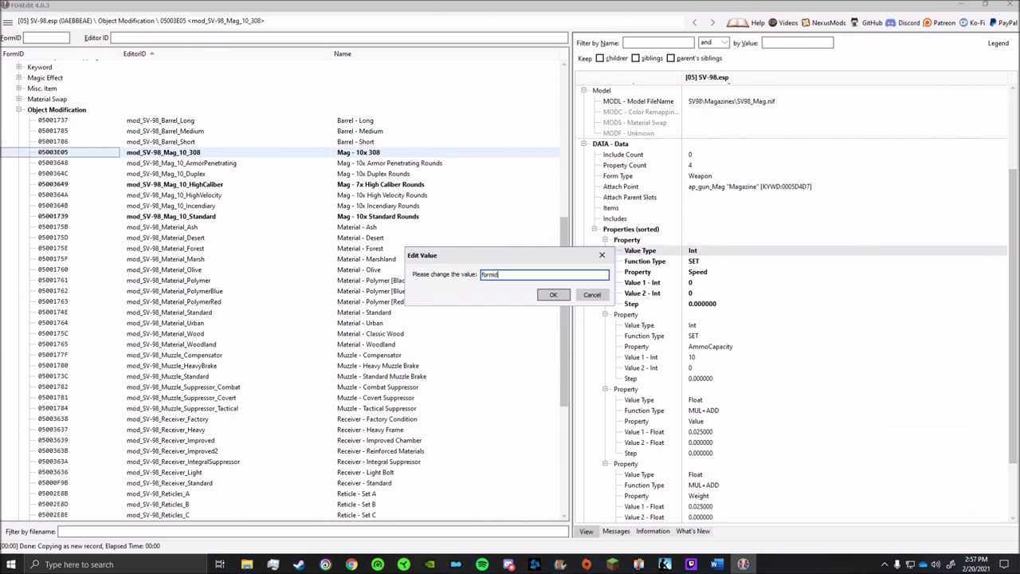
pyautogui.write(',int')
pyautogui.press('Return')
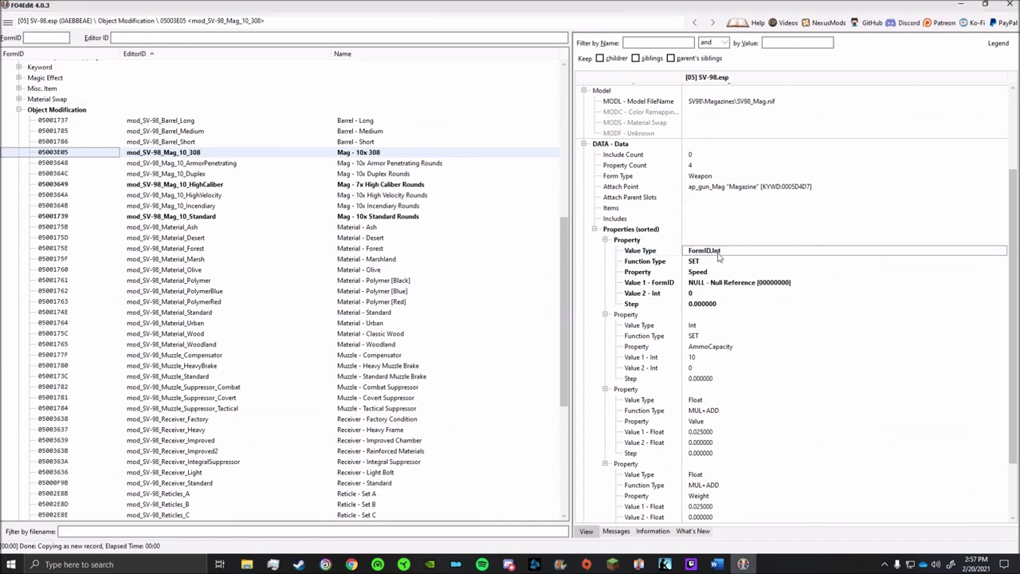
# Set the Property entry of the added FormID,Int property to Ammo
pyautogui.click(695, 262)
pyautogui.doubleClick(698, 272)
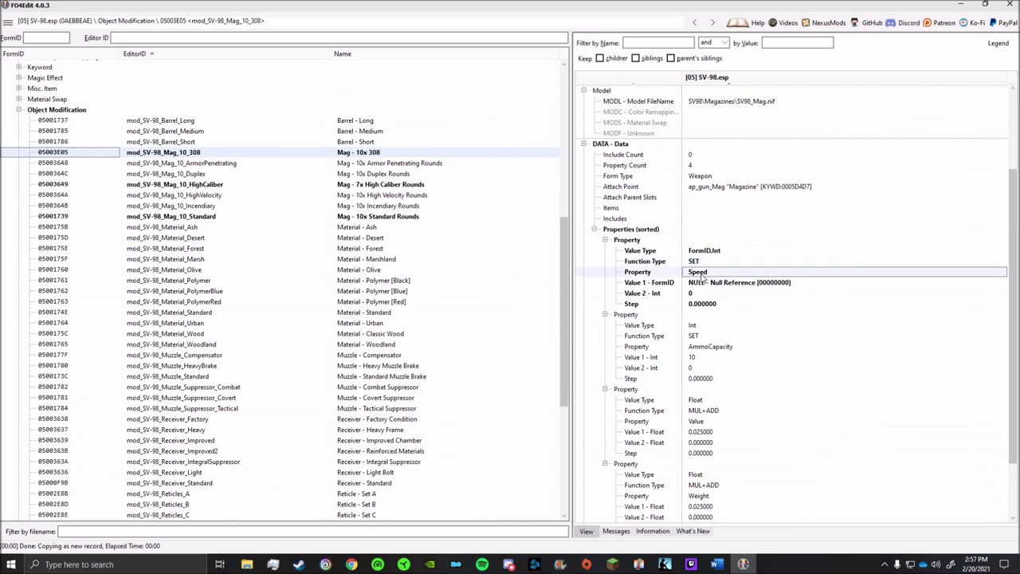
pyautogui.write('ammo')
pyautogui.press('Return')
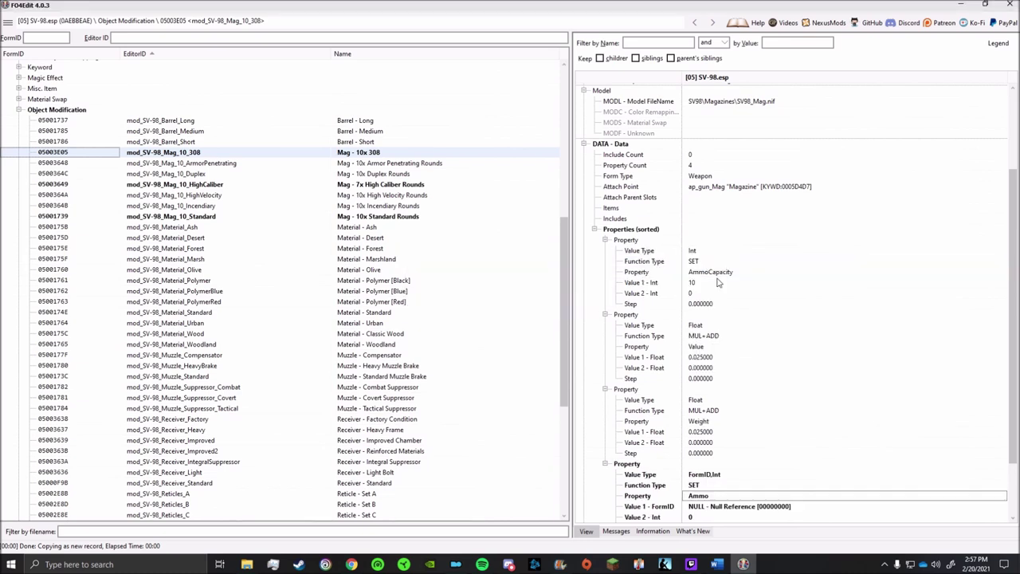
# Copy the FormID text of the Ammo-308WIN ammunition record in CALIBER-COMPLEX.esm
pyautogui.scroll(-2, 701, 358)
pyautogui.click(687, 432)
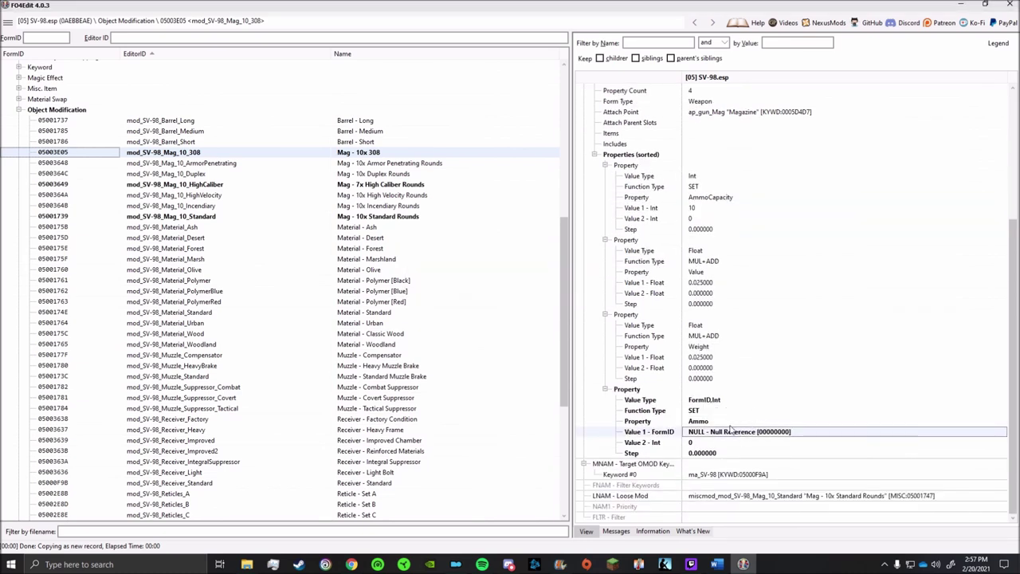
pyautogui.scroll(3, 362, 243)
pyautogui.scroll(8, 359, 242)
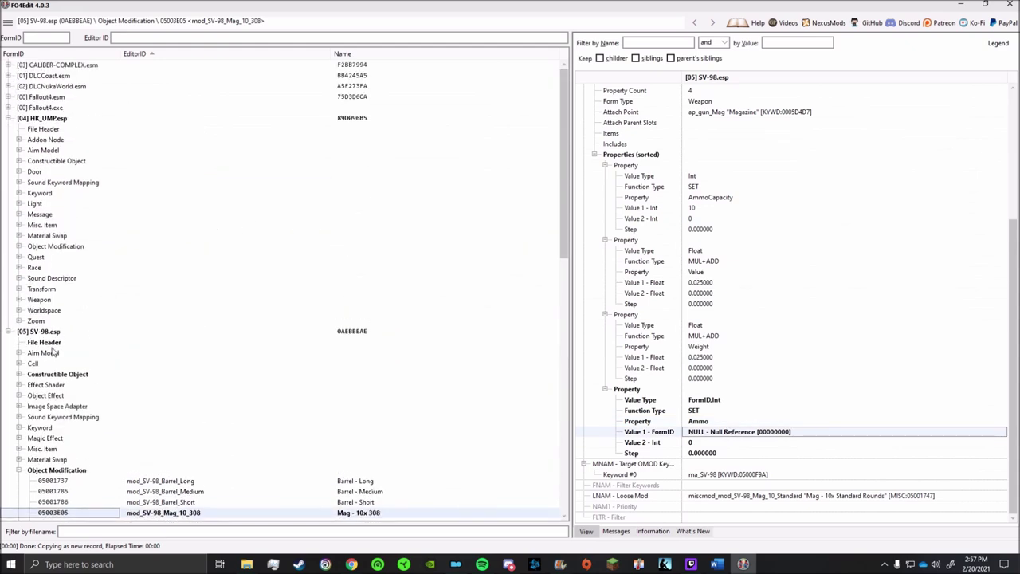
pyautogui.click(7, 64)
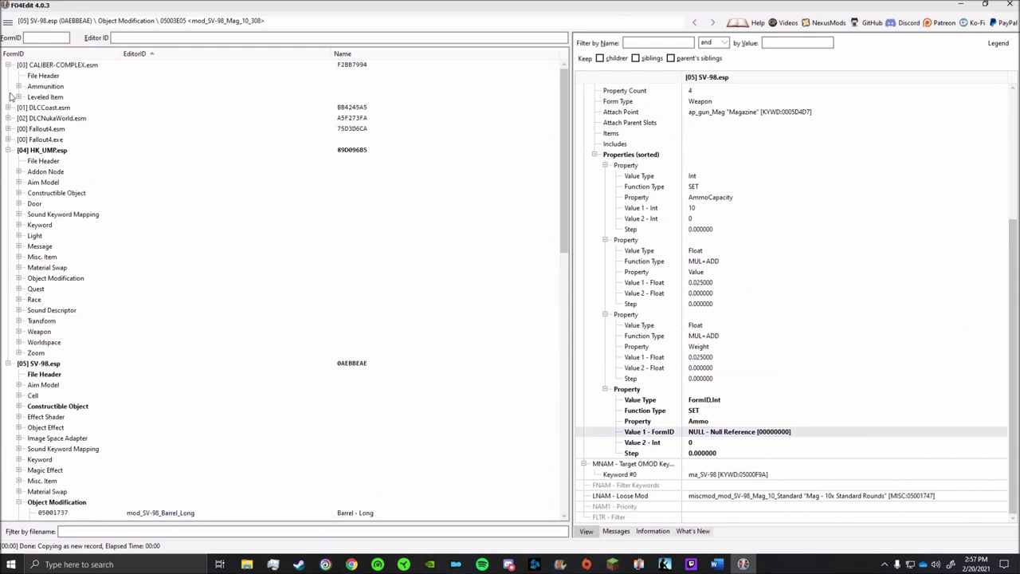
pyautogui.click(18, 86)
pyautogui.scroll(-8, 360, 334)
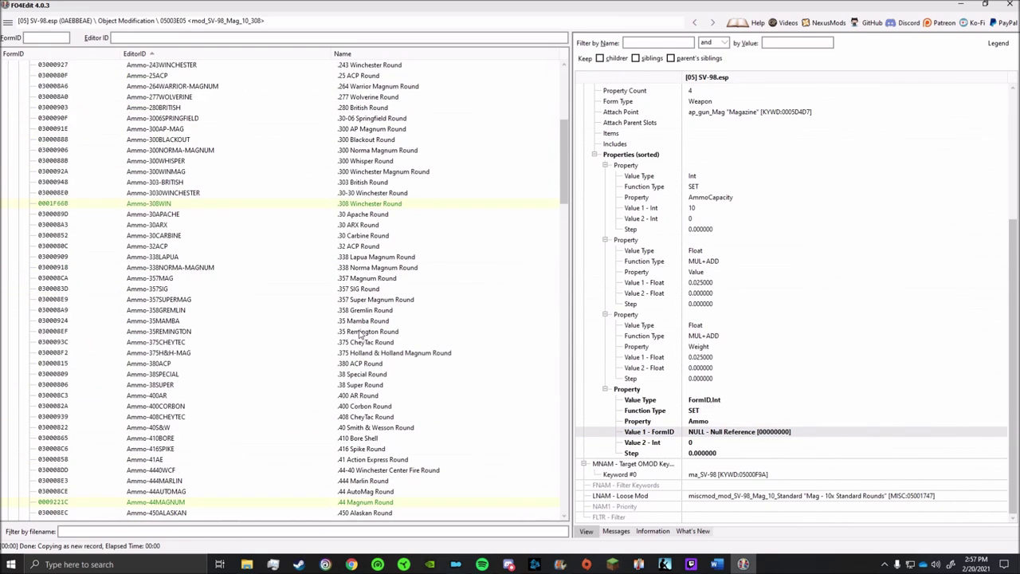
pyautogui.click(360, 204)
pyautogui.click(848, 132)
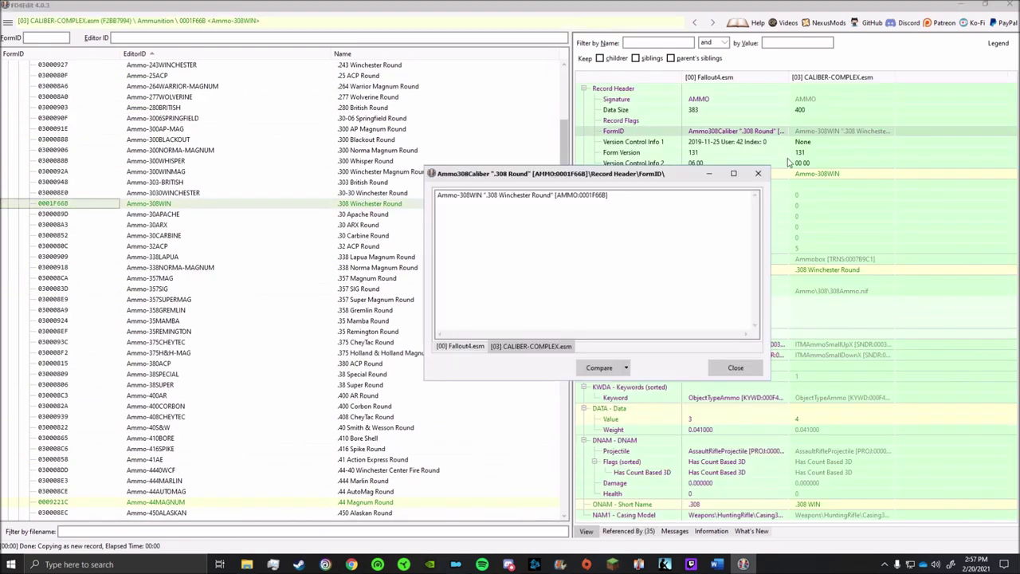
pyautogui.moveTo(605, 195); pyautogui.dragTo(396, 193)
pyautogui.click(758, 173)
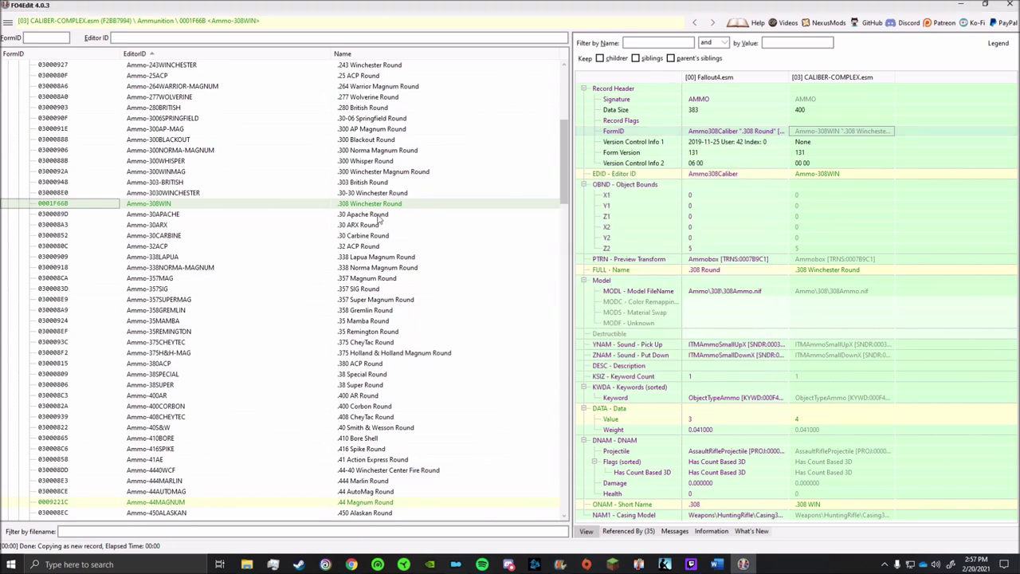
# Set Value 1 - FormID of the Ammo property in mod_SV-98_Mag_10_308 to Ammo-308WIN
pyautogui.scroll(9, 50, 149)
pyautogui.click(19, 86)
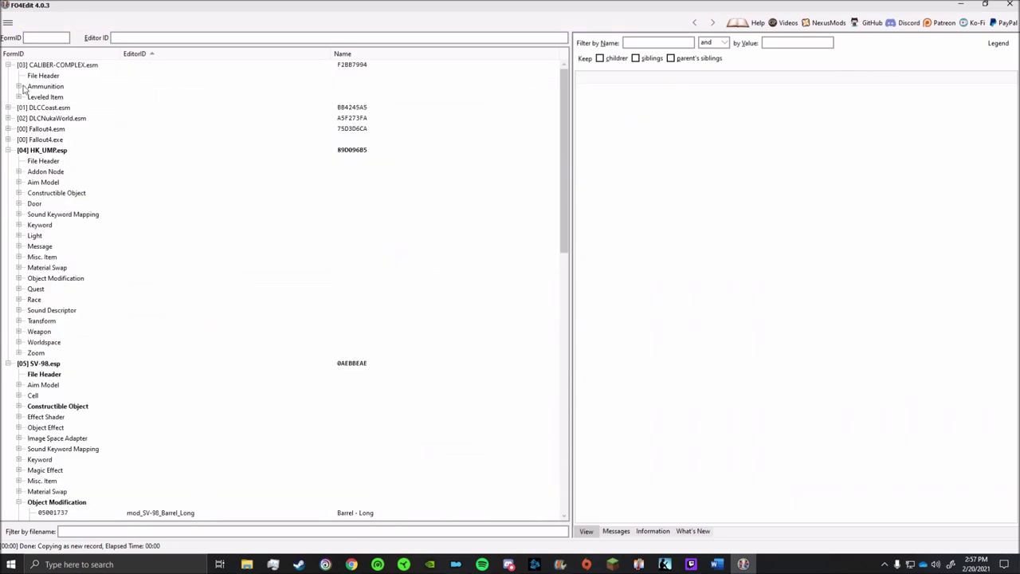
pyautogui.scroll(-8, 280, 242)
pyautogui.click(366, 290)
pyautogui.scroll(-5, 800, 334)
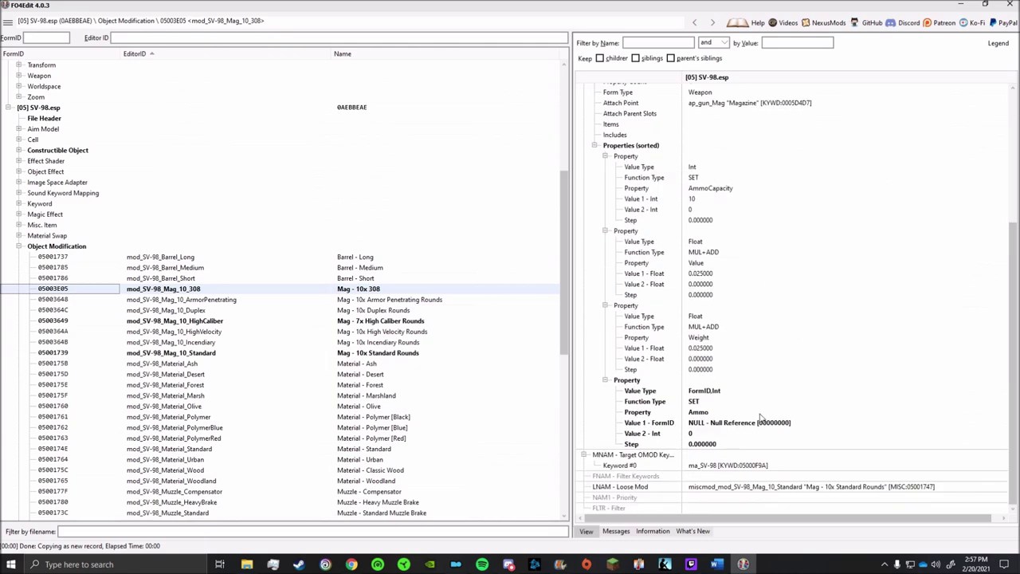
pyautogui.doubleClick(763, 424)
pyautogui.click(802, 188)
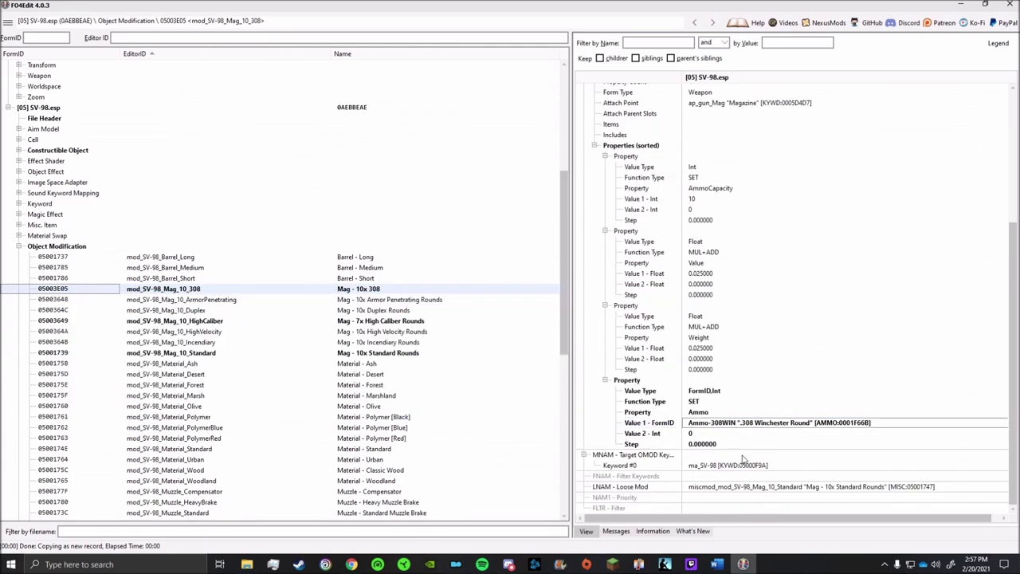
# Add another property to mod_SV-98_Mag_10_308 and set its Value Type to FormID,Int
pyautogui.rightClick(696, 144)
pyautogui.click(721, 150)
pyautogui.rightClick(700, 167)
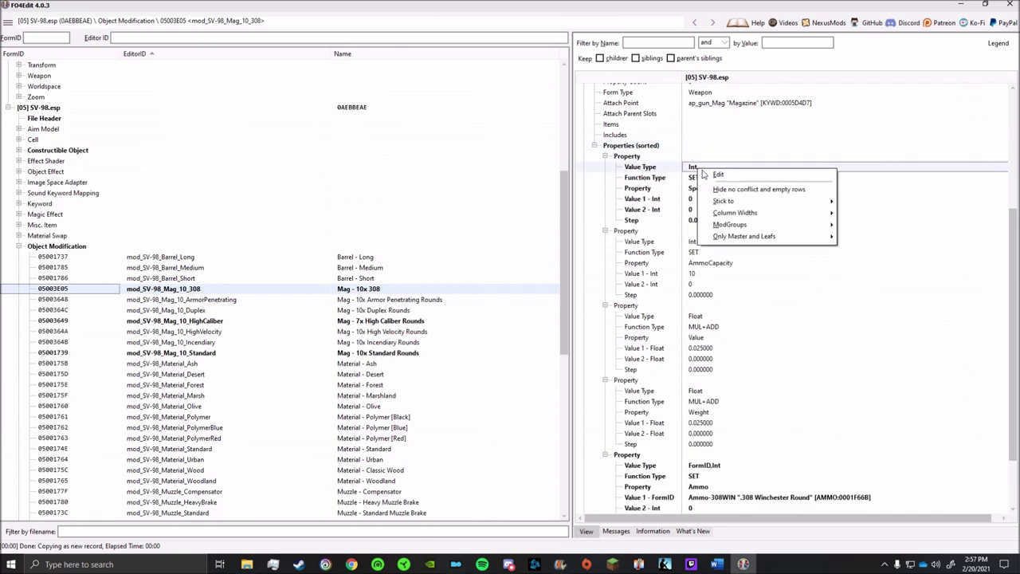
pyautogui.click(715, 175)
pyautogui.write('Form')
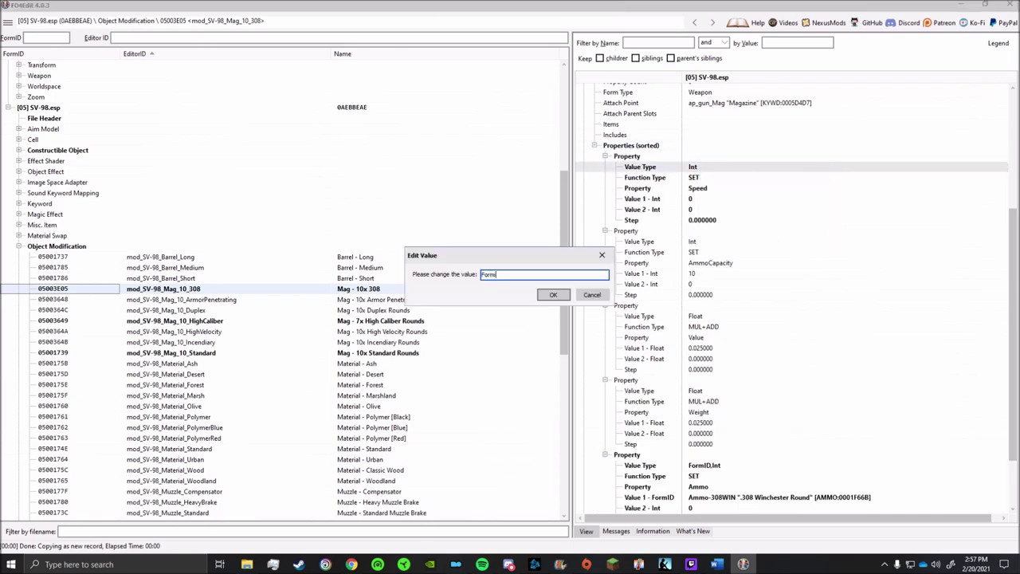
pyautogui.write('ID,Int')
pyautogui.press('Return')
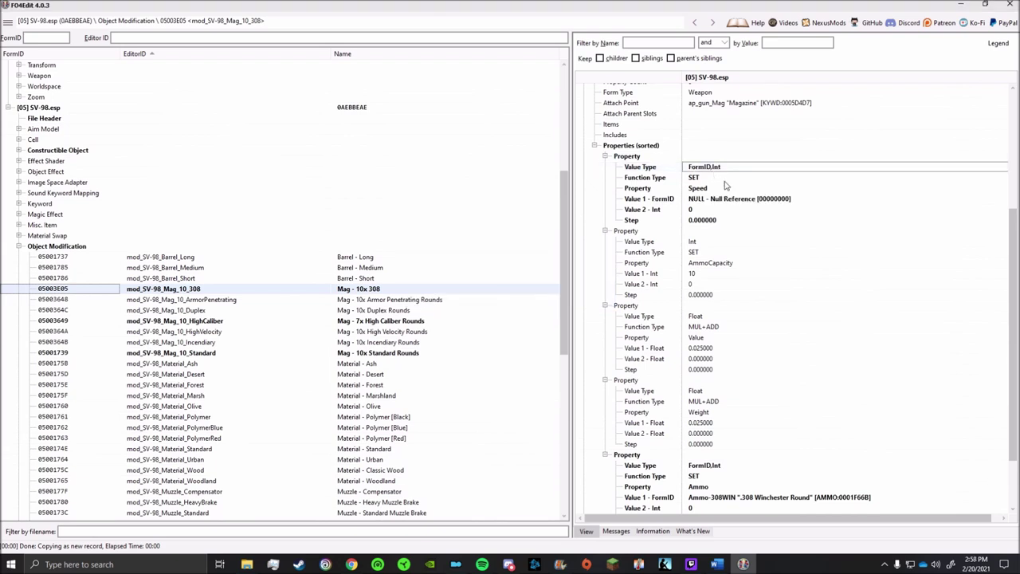
# Set the Property entry of the newly added FormID,Int property to NPCAmmoList
pyautogui.doubleClick(698, 188)
pyautogui.write('npca')
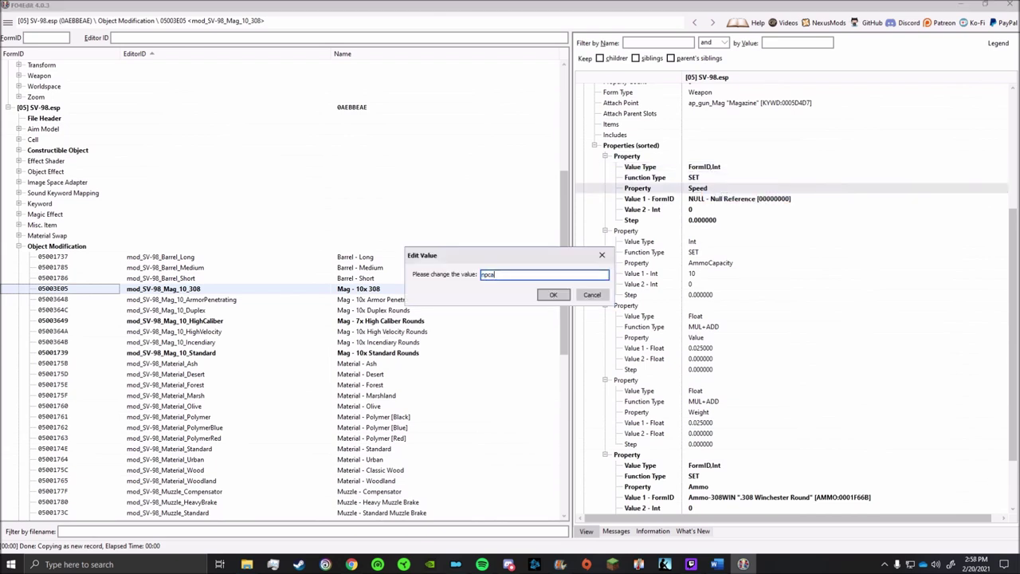
pyautogui.write('mmolist')
pyautogui.press('Return')
pyautogui.scroll(-3, 720, 239)
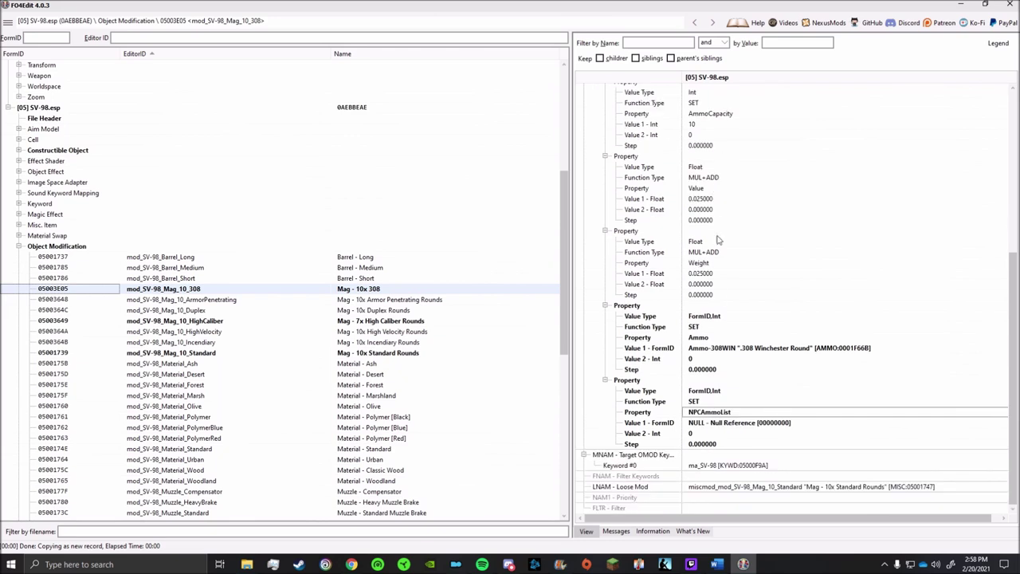
# Copy the FormID text of the LL_Ammo_308Caliber leveled item in Fallout4.esm for the NPCAmmoList property
pyautogui.click(741, 423)
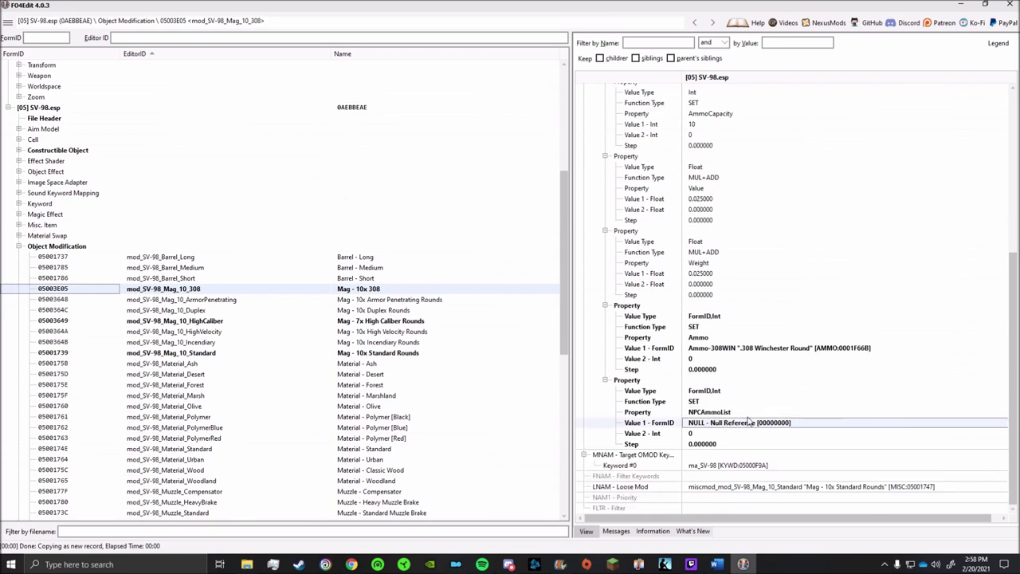
pyautogui.scroll(8, 180, 295)
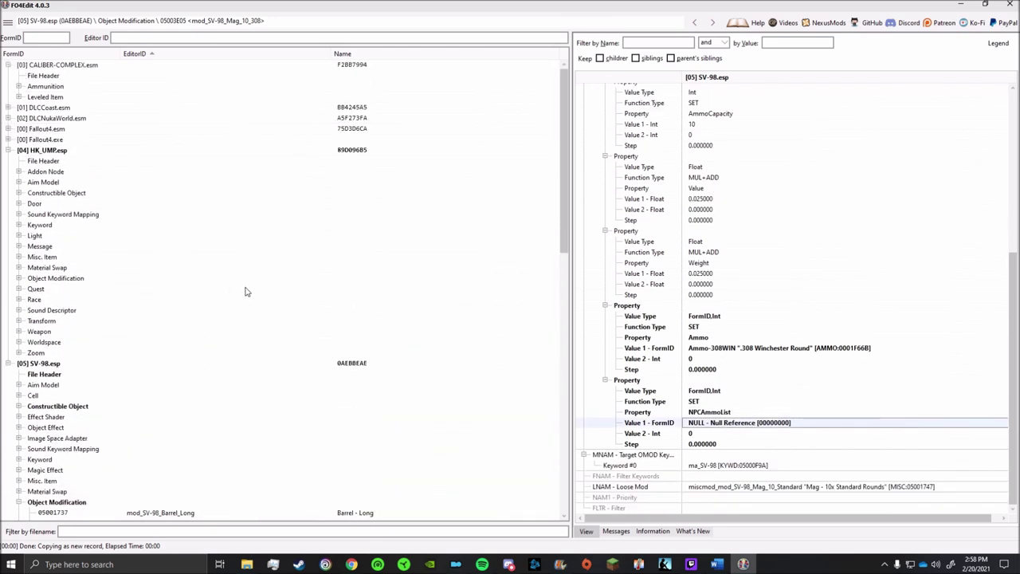
pyautogui.click(8, 130)
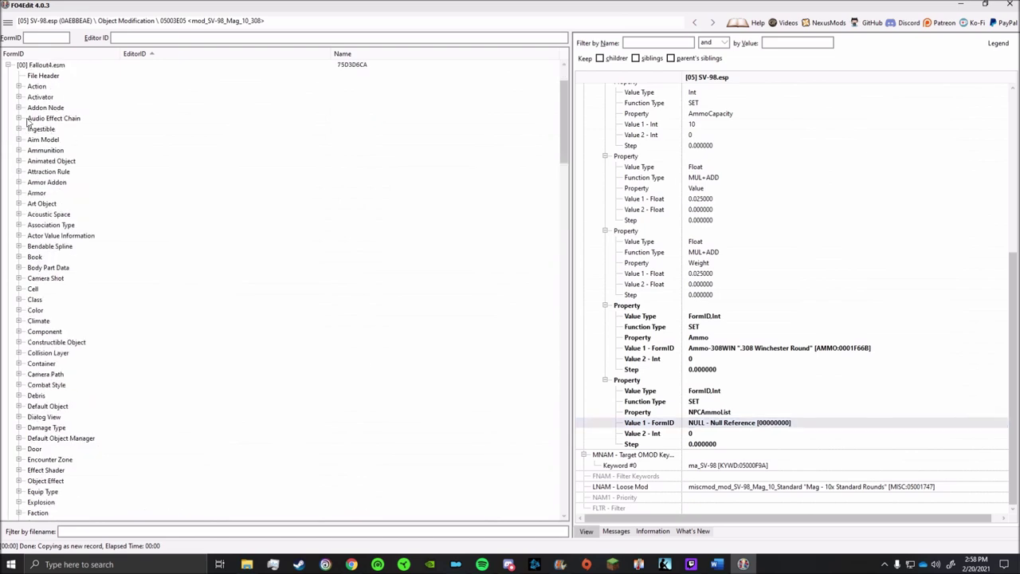
pyautogui.scroll(-18, 27, 120)
pyautogui.click(18, 236)
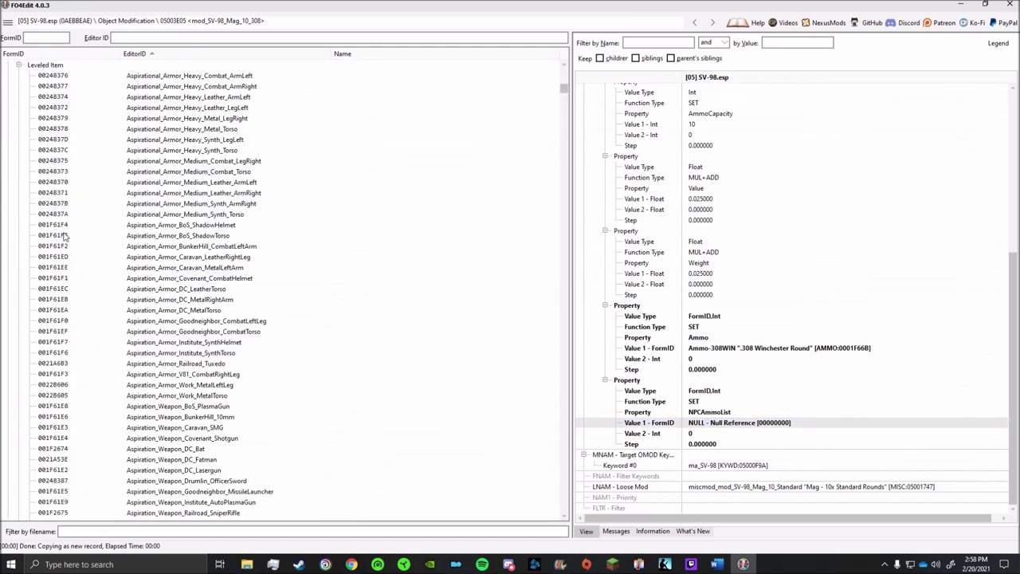
pyautogui.moveTo(562, 87); pyautogui.dragTo(563, 229)
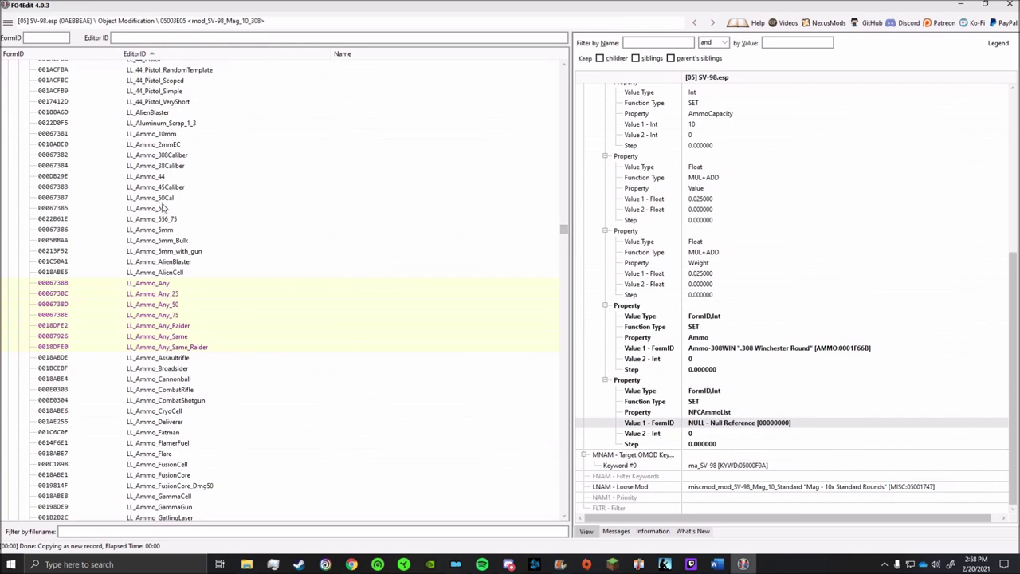
pyautogui.click(163, 155)
pyautogui.doubleClick(706, 131)
pyautogui.moveTo(547, 196); pyautogui.dragTo(436, 197)
pyautogui.hotkey('ctrl', 'c')
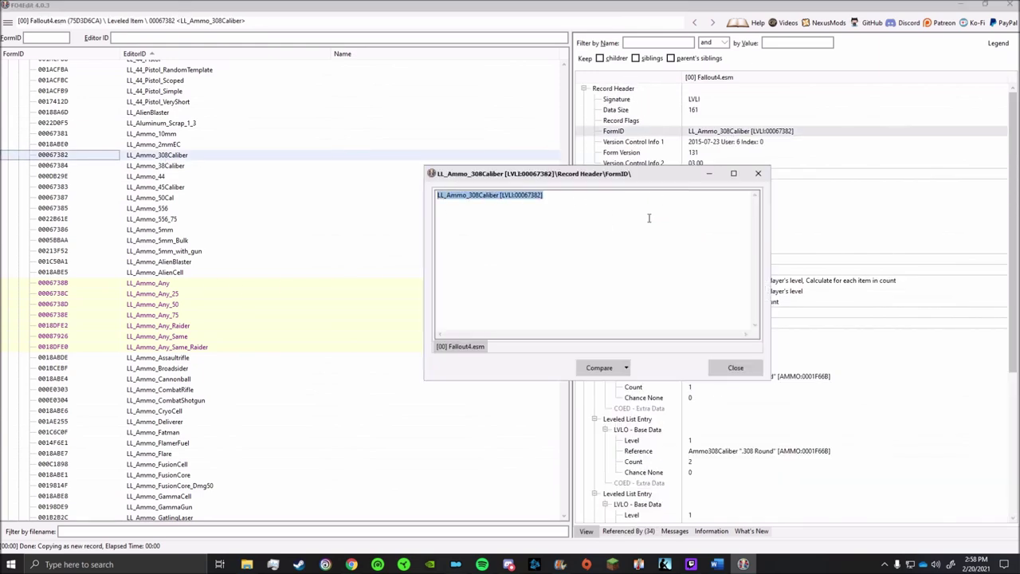
pyautogui.click(758, 174)
# Set Value 1 - FormID of the NPCAmmoList property in mod_SV-98_Mag_10_308 to LL_Ammo_308Caliber
pyautogui.moveTo(563, 231); pyautogui.dragTo(563, 504)
pyautogui.scroll(6, 489, 464)
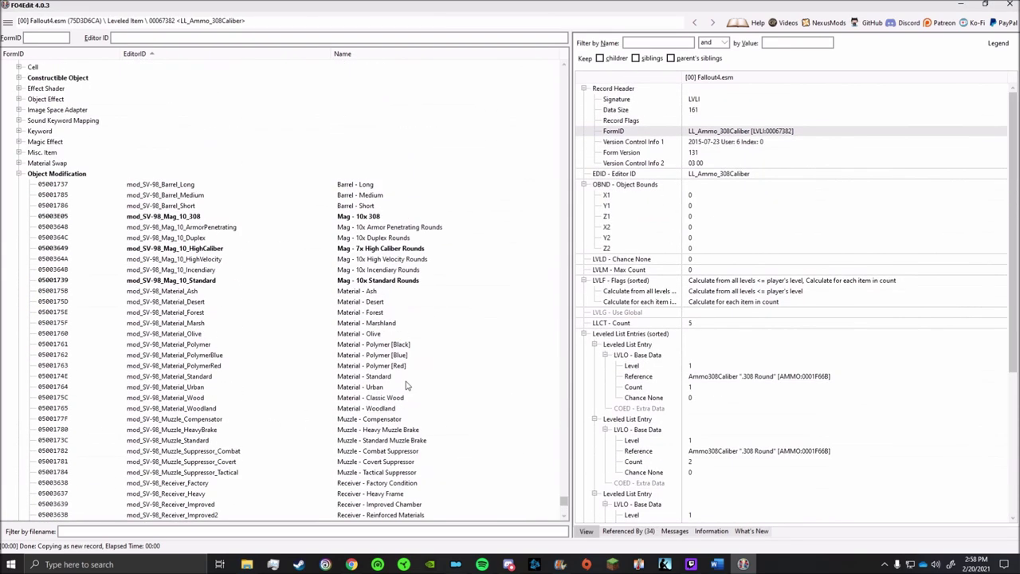
pyautogui.click(392, 216)
pyautogui.scroll(-10, 749, 359)
pyautogui.doubleClick(748, 432)
pyautogui.hotkey('ctrl', 'v')
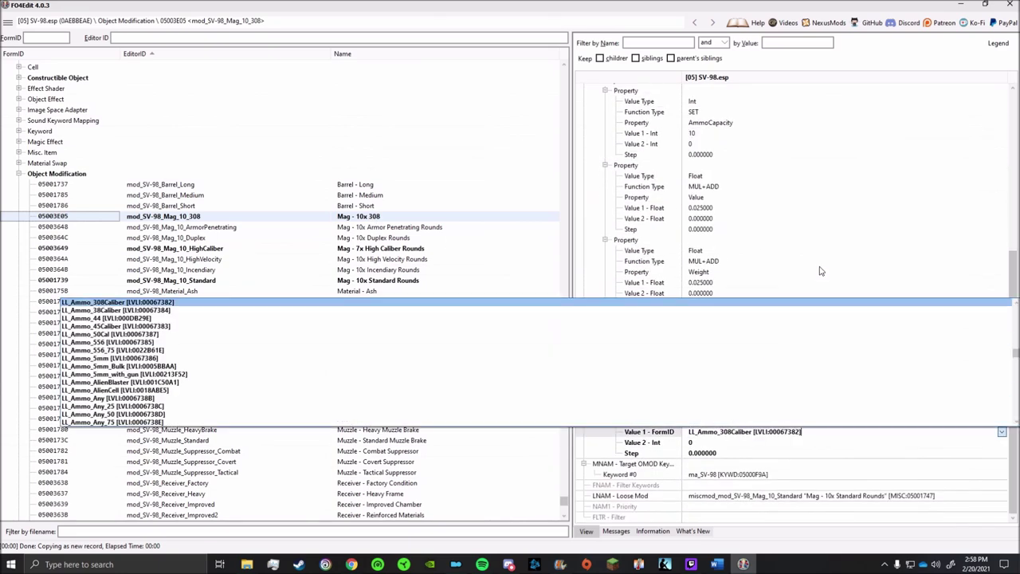
pyautogui.press('Return')
pyautogui.scroll(3, 736, 408)
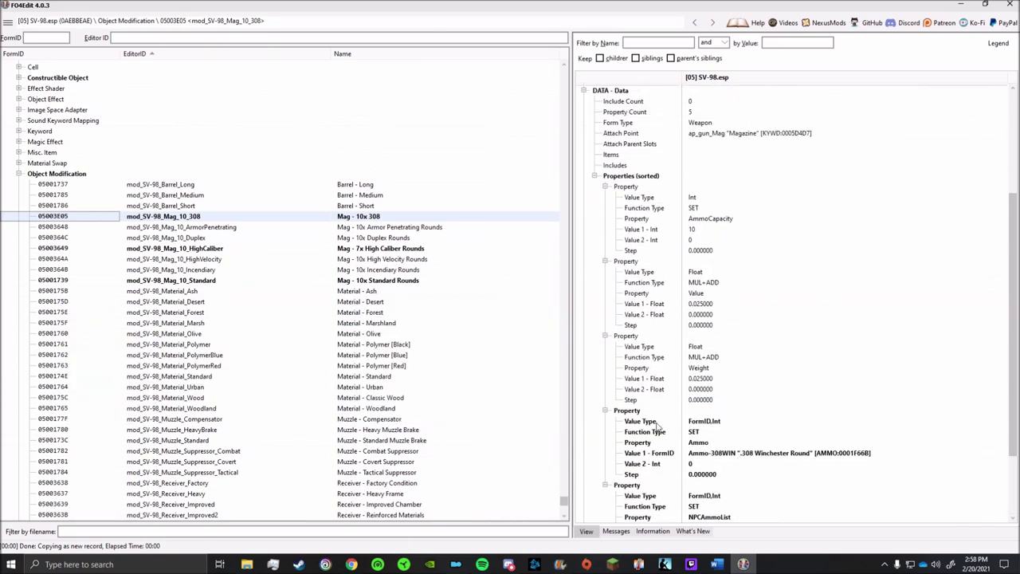
pyautogui.scroll(-3, 700, 377)
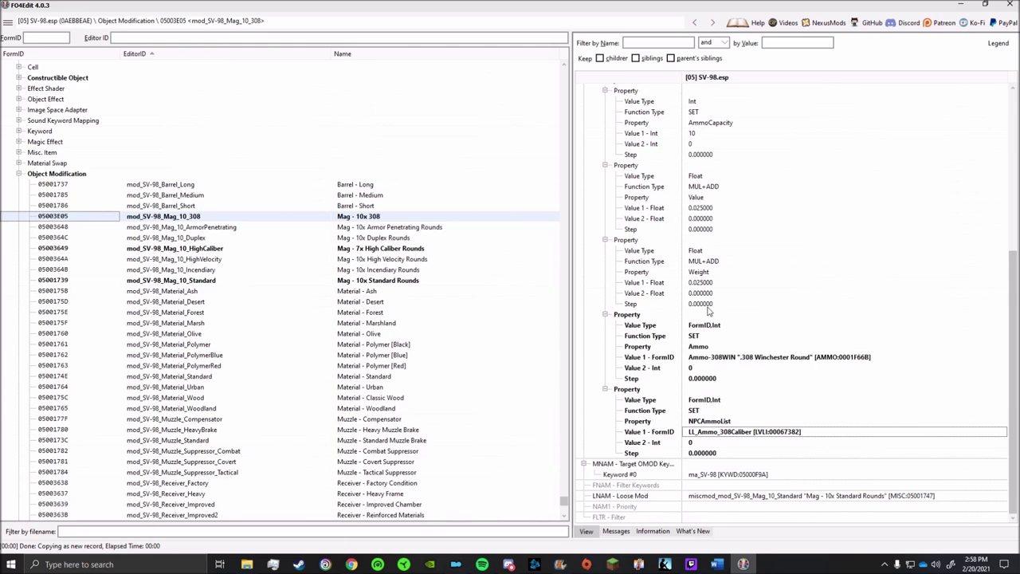
# Copy the constructible object co_mod_SV-98_Mag_10_Standard as a new record named co_mod_SV-98_Mag_10_308 into SV-98.esp
pyautogui.scroll(3, 24, 169)
pyautogui.click(18, 166)
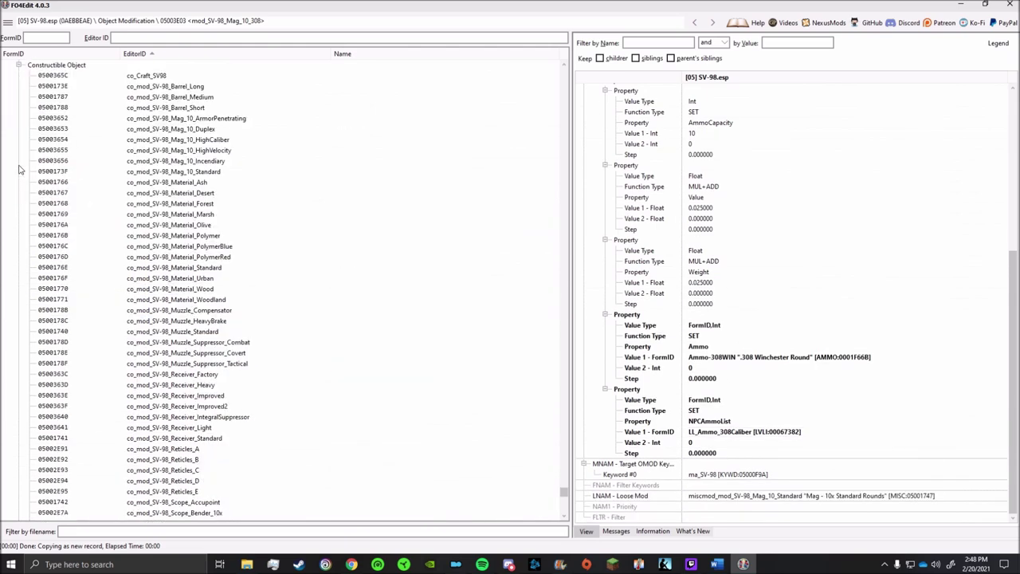
pyautogui.click(182, 172)
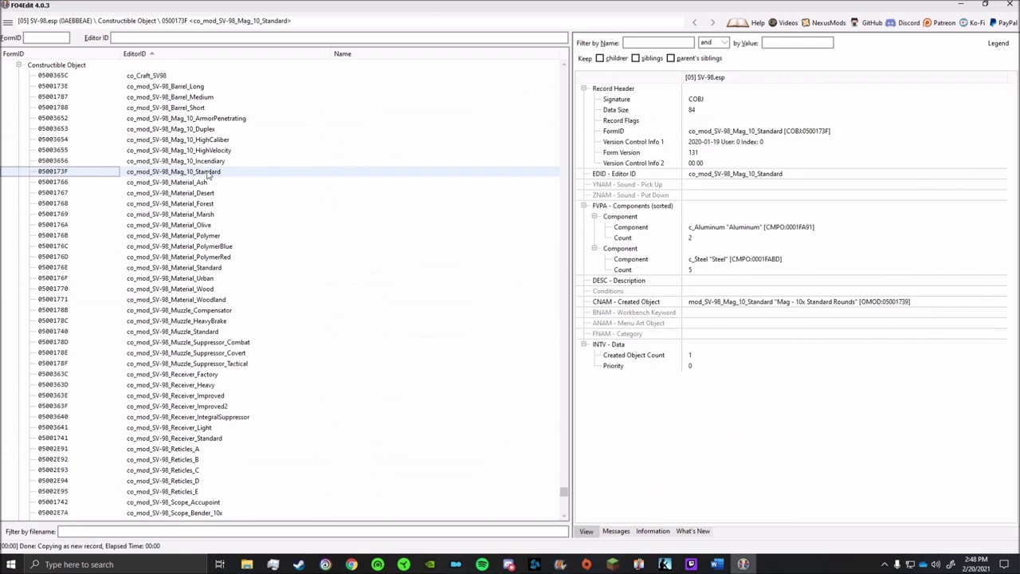
pyautogui.rightClick(209, 174)
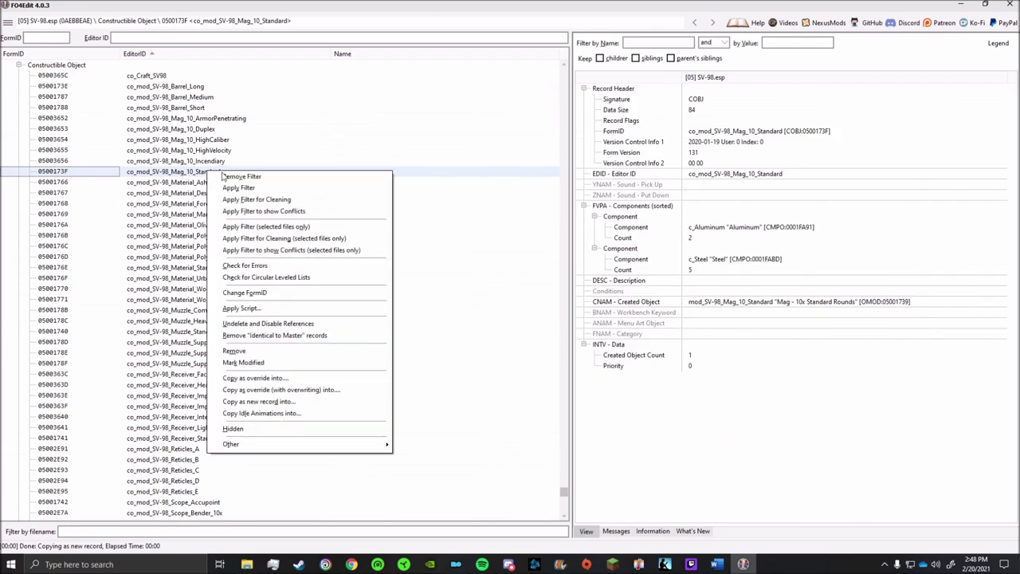
pyautogui.click(290, 402)
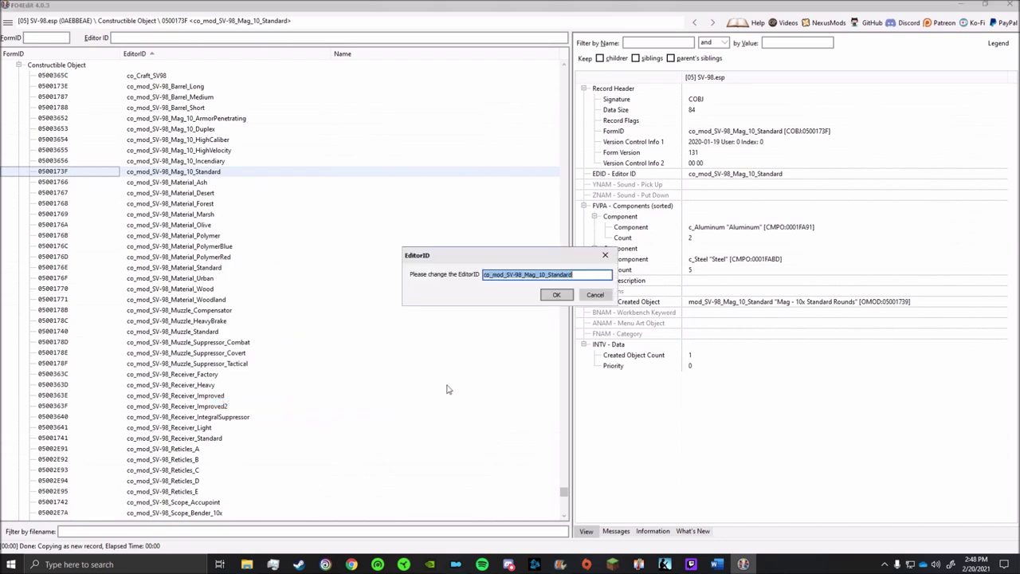
pyautogui.click(589, 279)
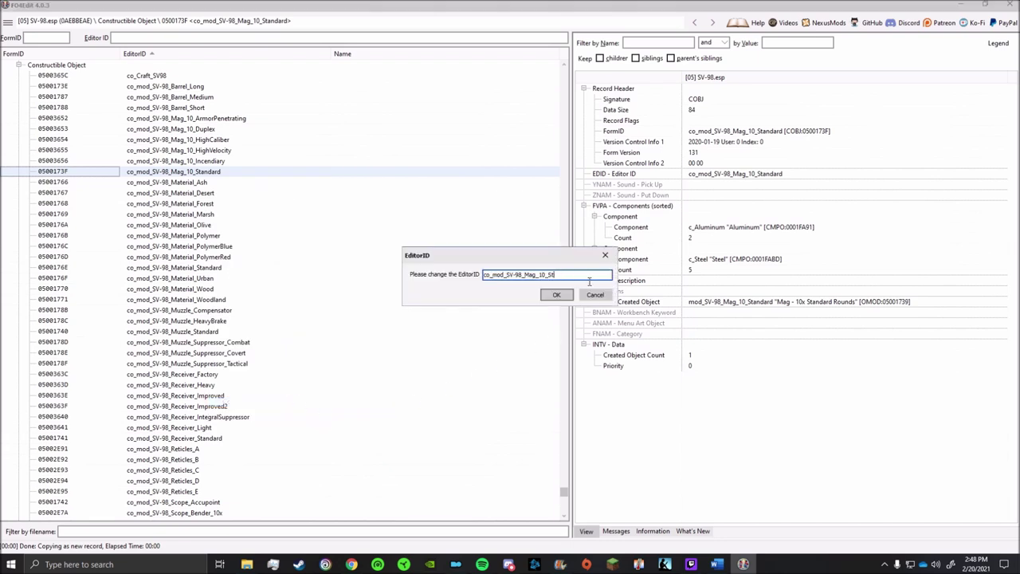
pyautogui.press('Return')
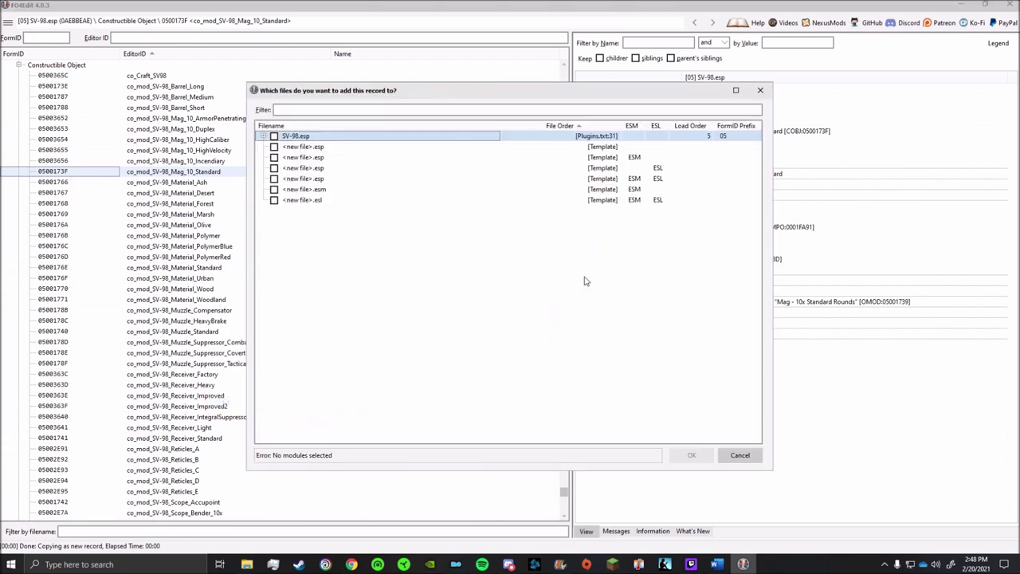
pyautogui.click(273, 136)
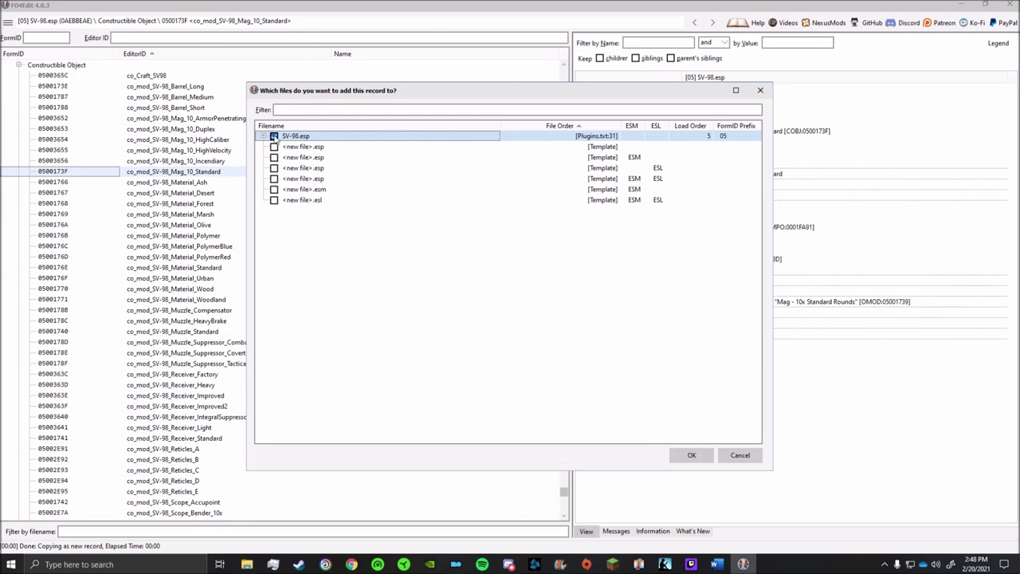
pyautogui.click(689, 456)
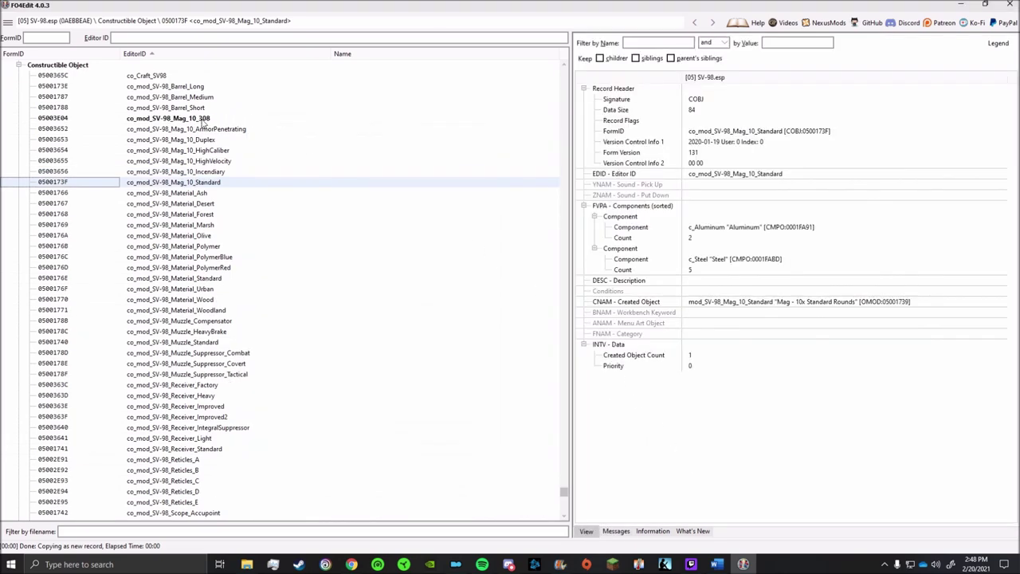
# Set CNAM - Created Object of co_mod_SV-98_Mag_10_308 to mod_SV-98_Mag_10_308
pyautogui.click(203, 120)
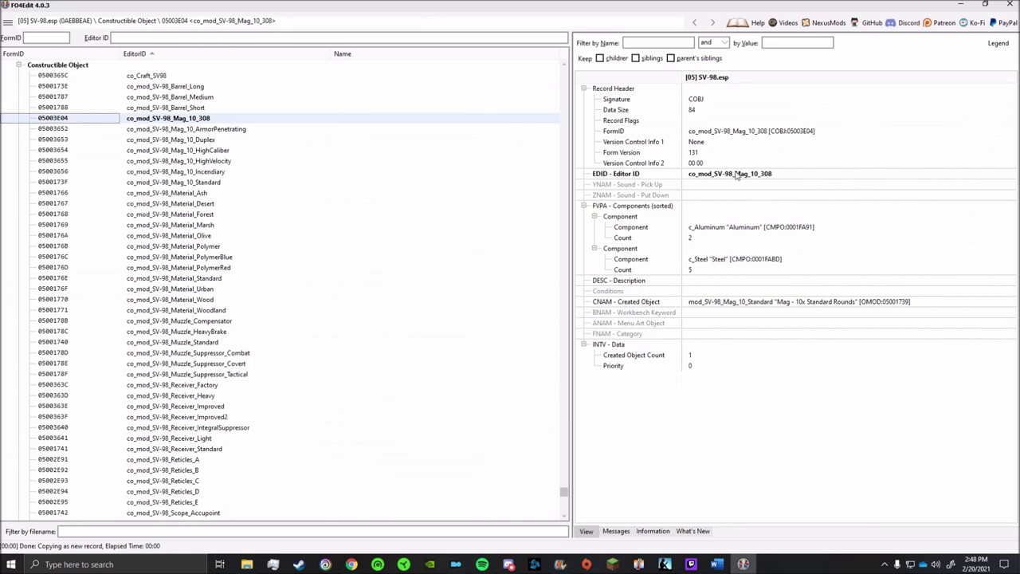
pyautogui.click(727, 302)
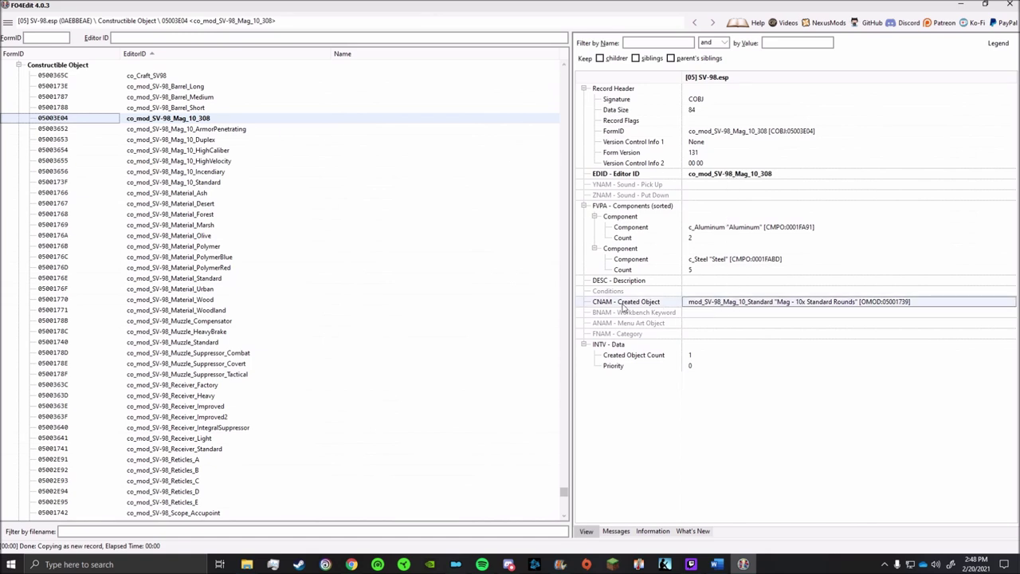
pyautogui.click(812, 305)
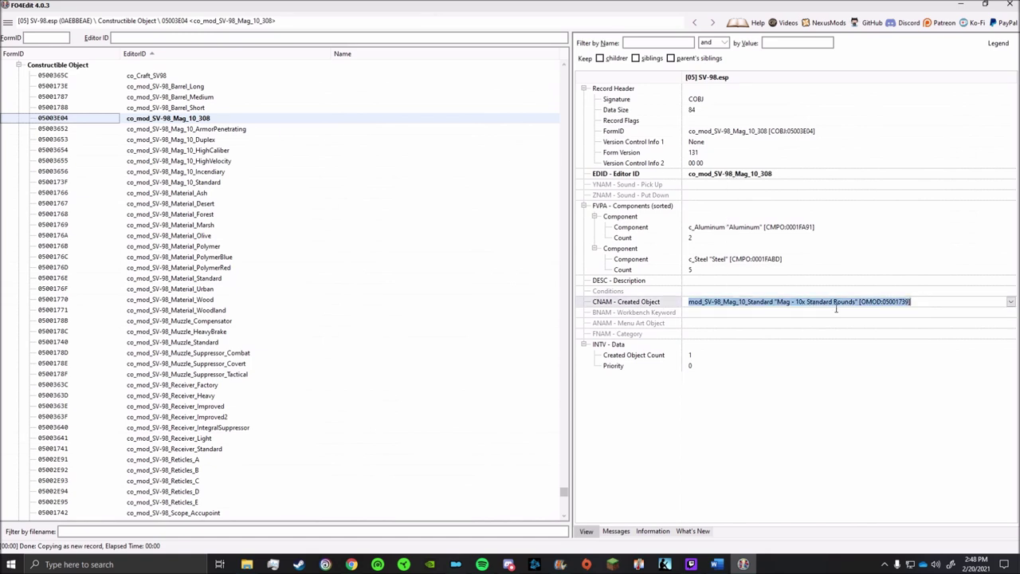
pyautogui.click(1011, 301)
pyautogui.scroll(1, 300, 319)
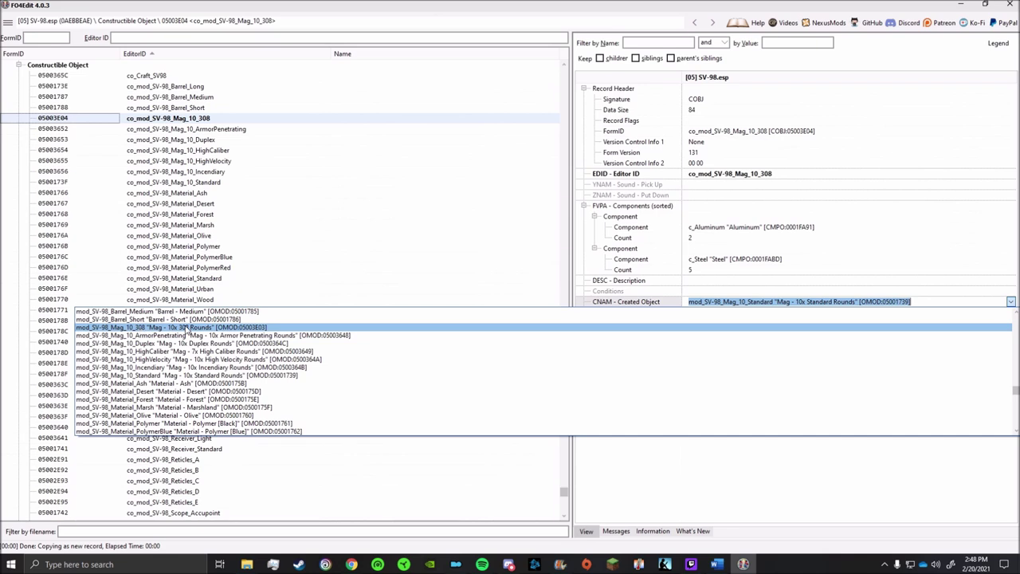
pyautogui.click(187, 328)
pyautogui.press('Return')
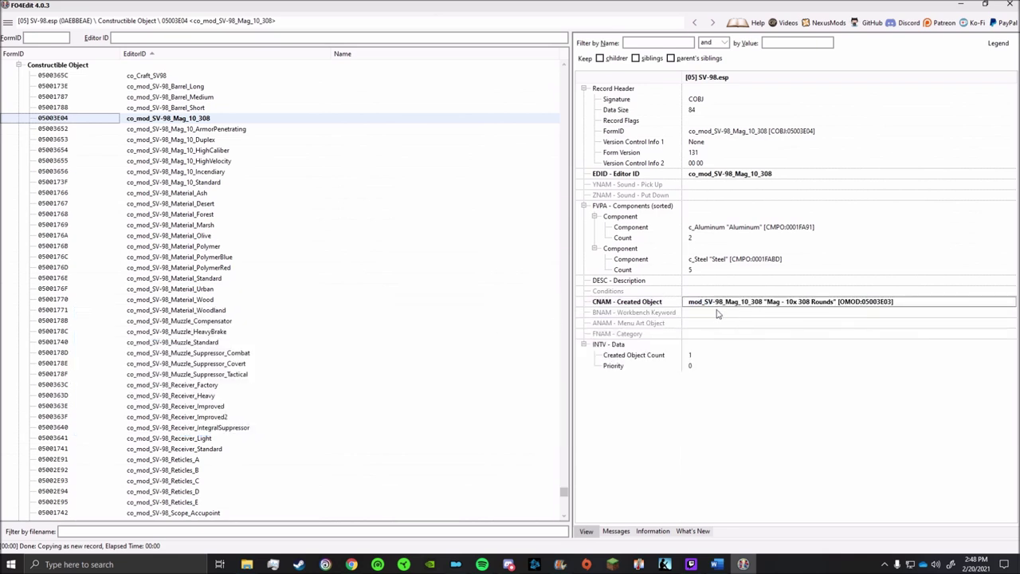
# Review the crafting components and their counts in co_mod_SV-98_Mag_10_308
pyautogui.click(698, 239)
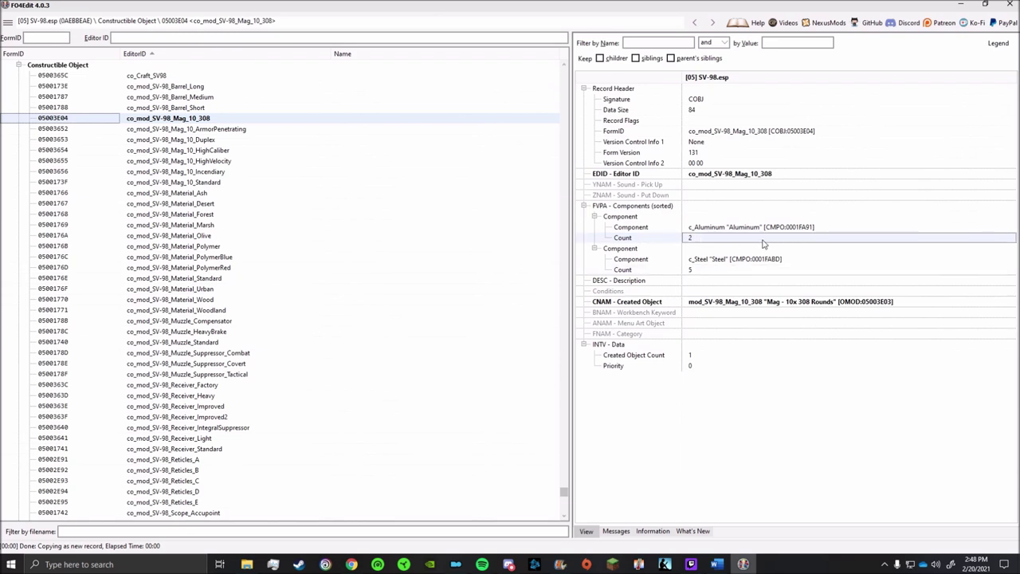
pyautogui.rightClick(703, 206)
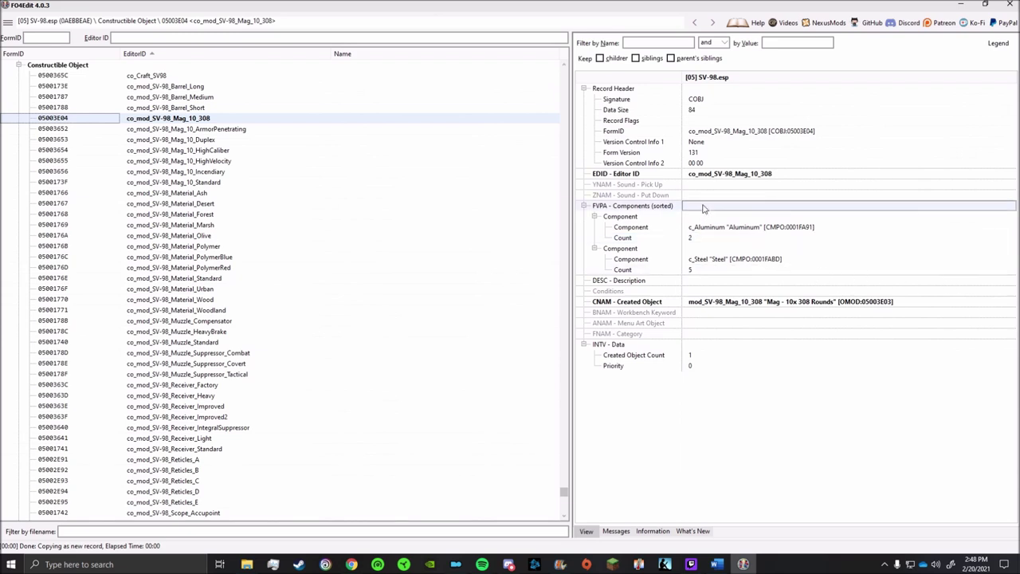
pyautogui.click(736, 192)
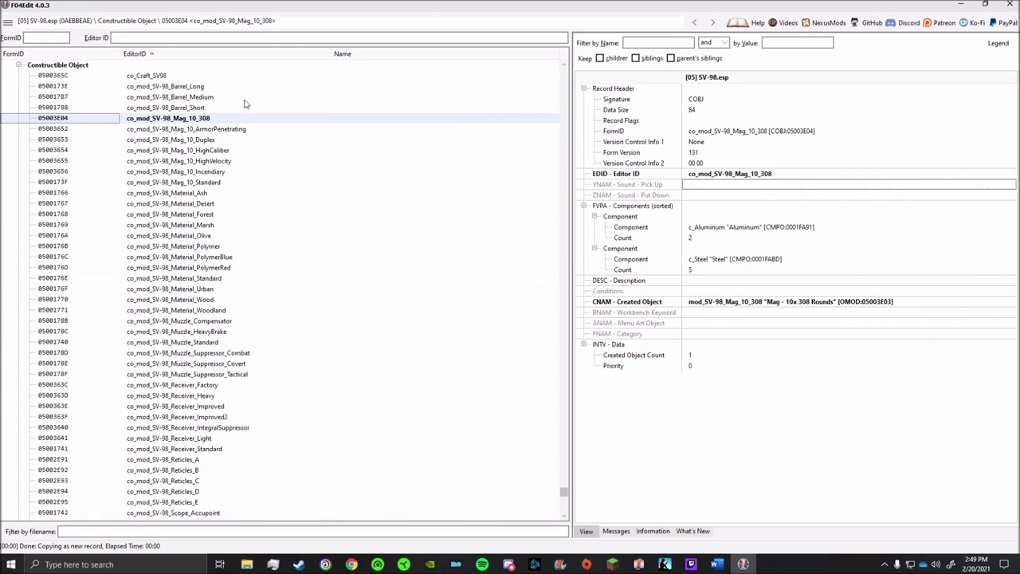
# Examine the Attack Delay and Damage - OutOfRange values in the DNAM data of the WPNHuK_UMP weapon record in HK_UMP.esp
pyautogui.scroll(6, 245, 103)
pyautogui.click(19, 215)
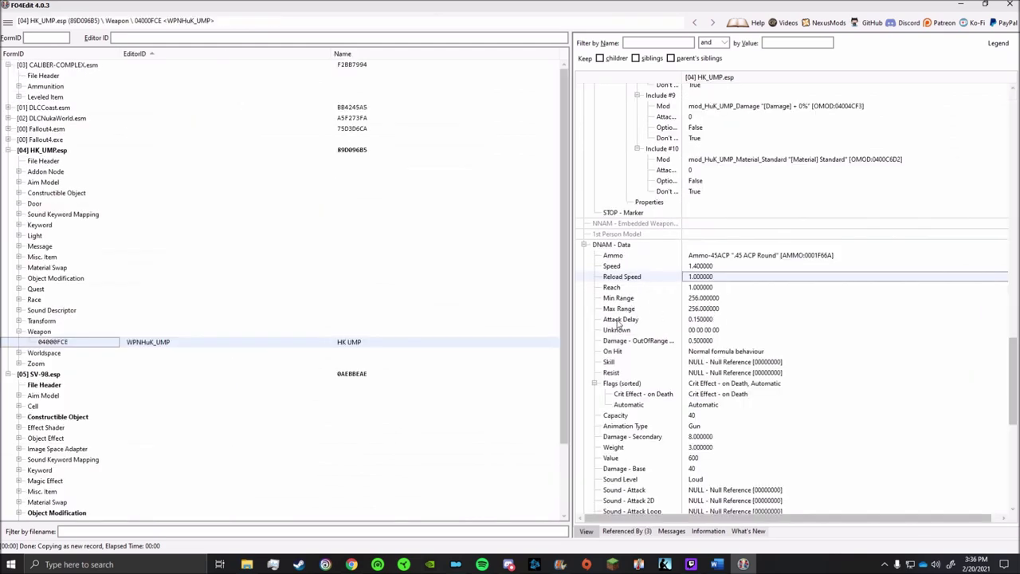
pyautogui.click(619, 320)
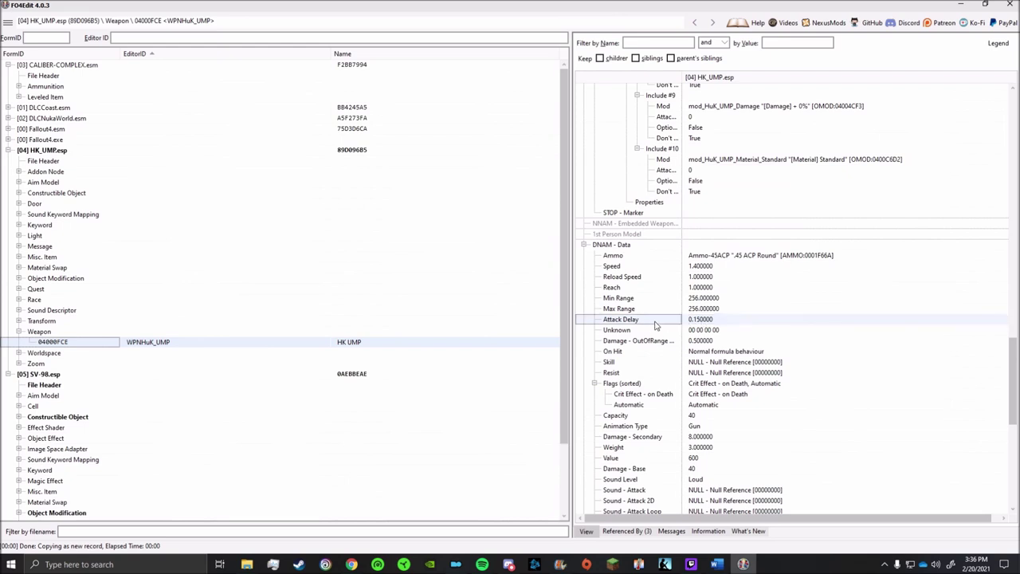
pyautogui.click(702, 322)
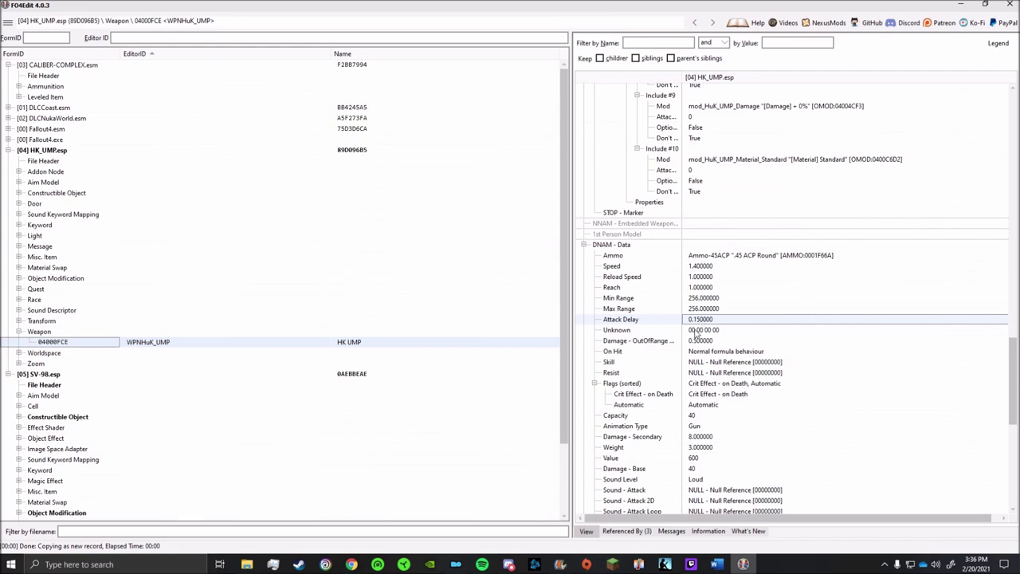
pyautogui.click(701, 341)
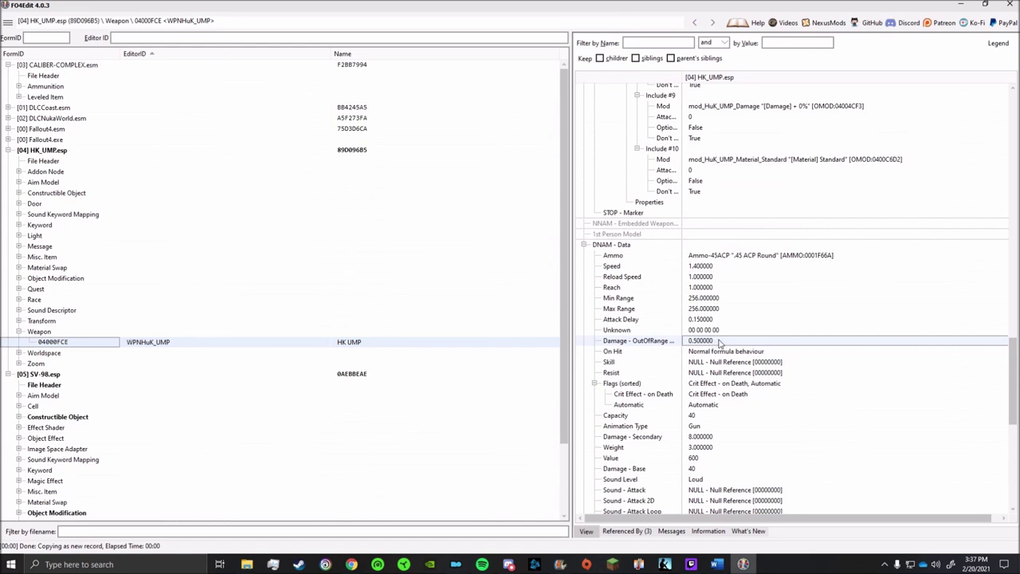
# Set Capacity to 25 in the DNAM data of the WPNHuK_UMP weapon record
pyautogui.scroll(-2, 704, 347)
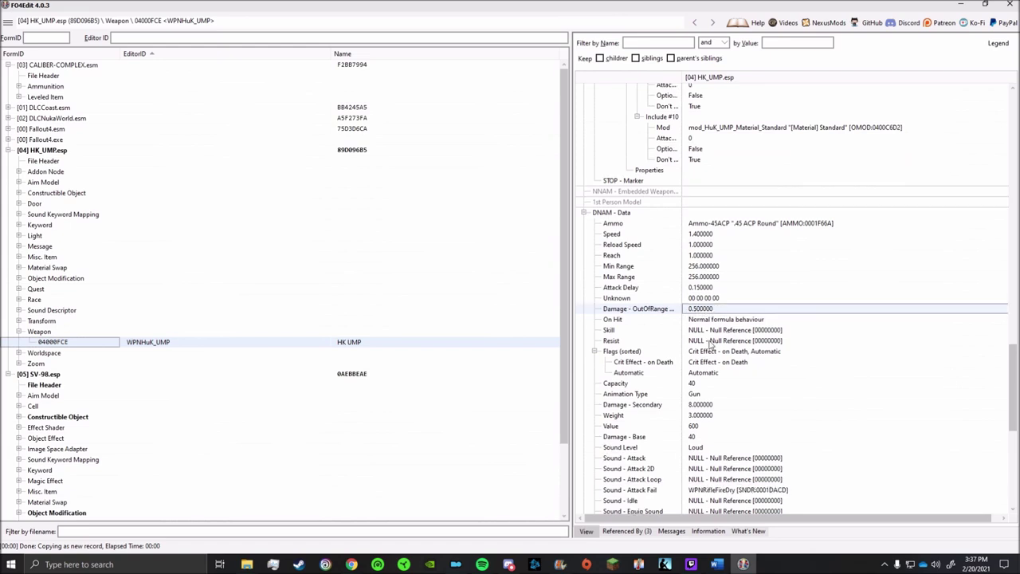
pyautogui.click(702, 352)
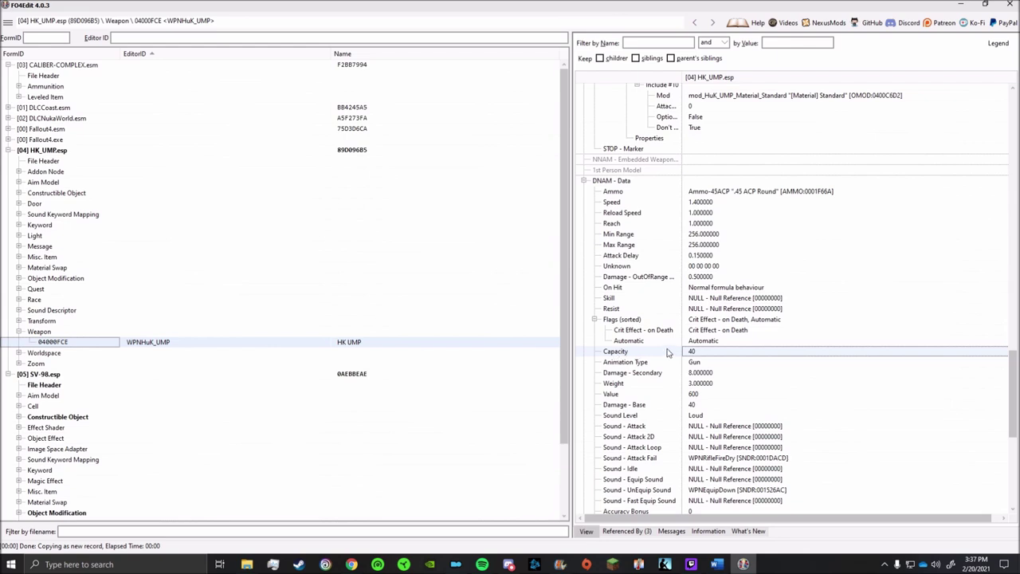
pyautogui.rightClick(698, 352)
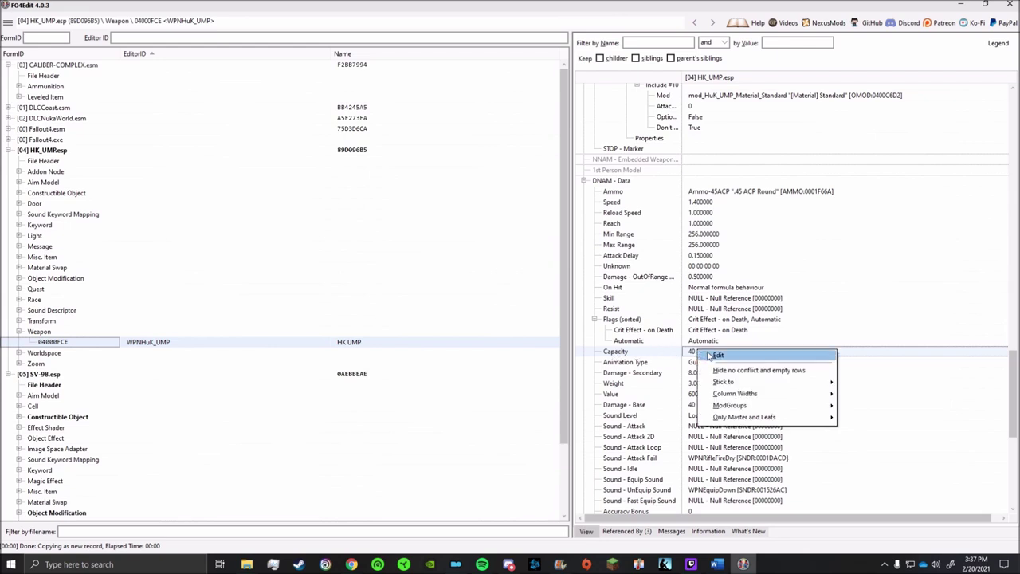
pyautogui.click(713, 354)
pyautogui.write('25')
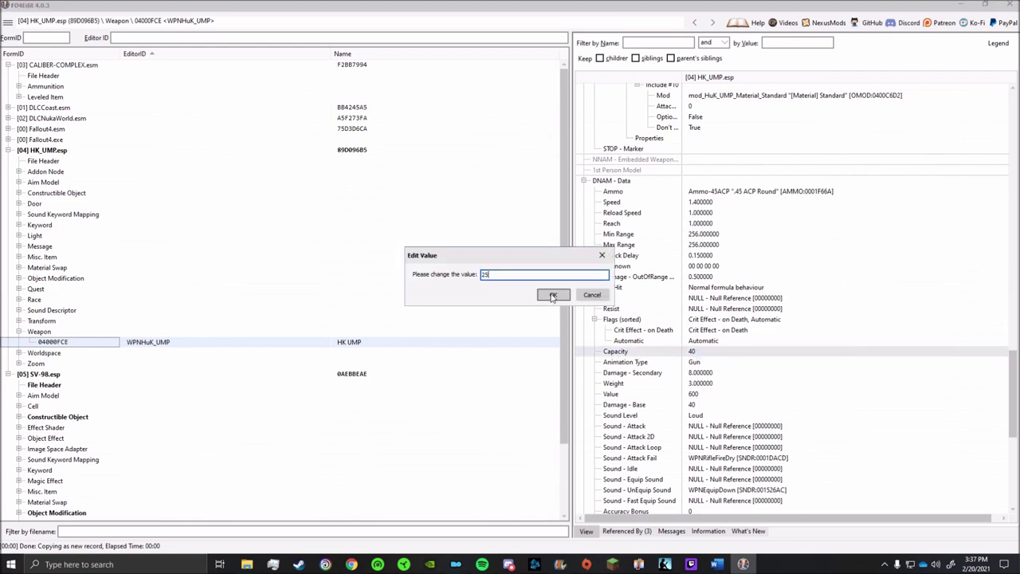
pyautogui.click(552, 296)
pyautogui.scroll(-1, 701, 351)
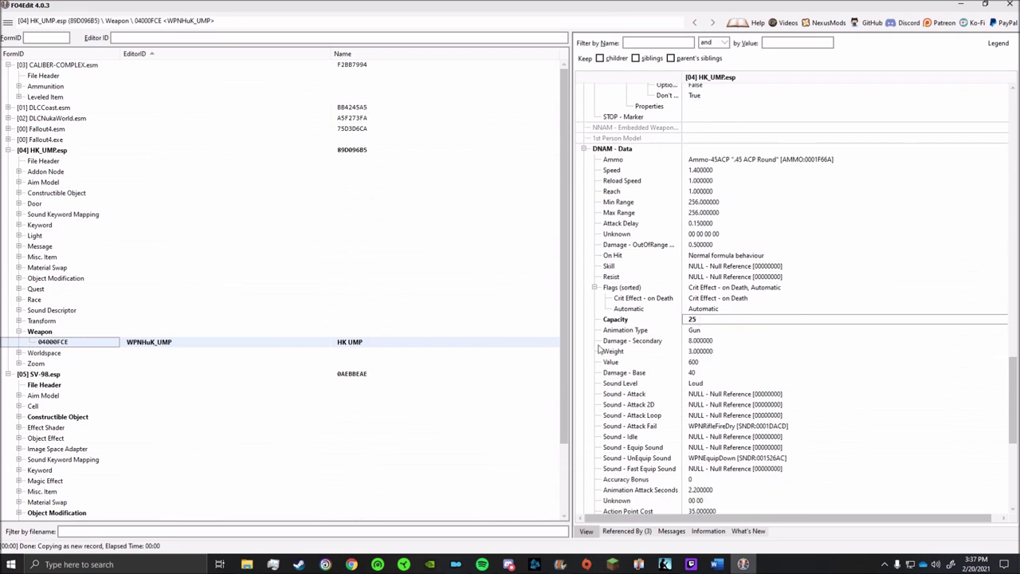
# Check Damage - Secondary and Weight of WPNHuK_UMP, and set the weapon's Value to 500
pyautogui.click(697, 341)
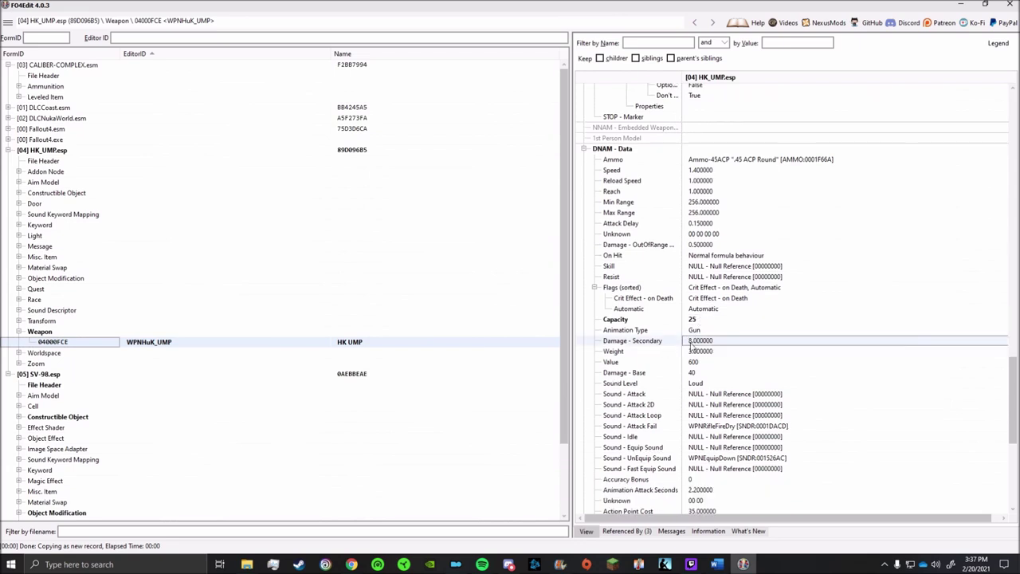
pyautogui.click(699, 351)
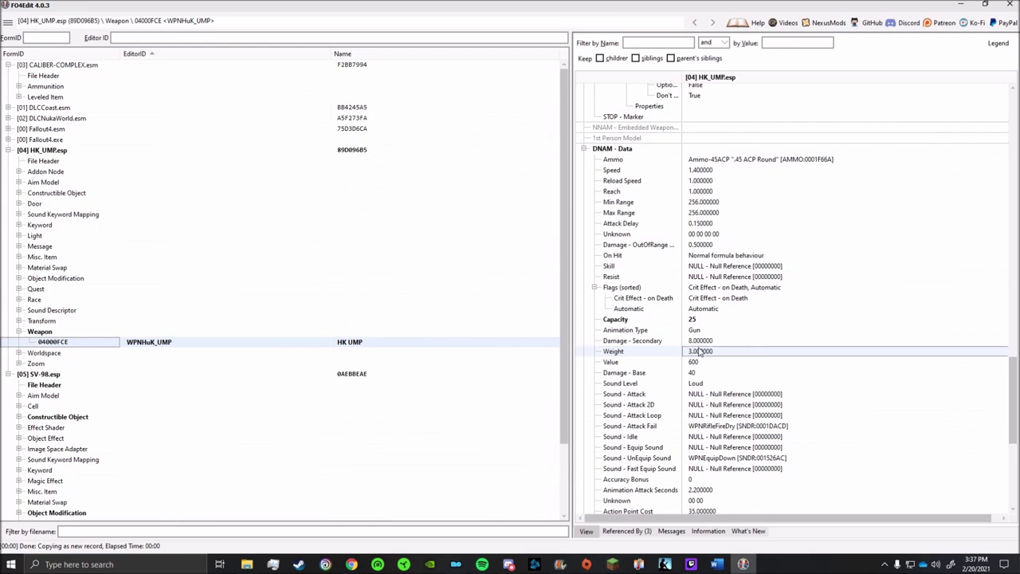
pyautogui.rightClick(698, 363)
pyautogui.click(709, 369)
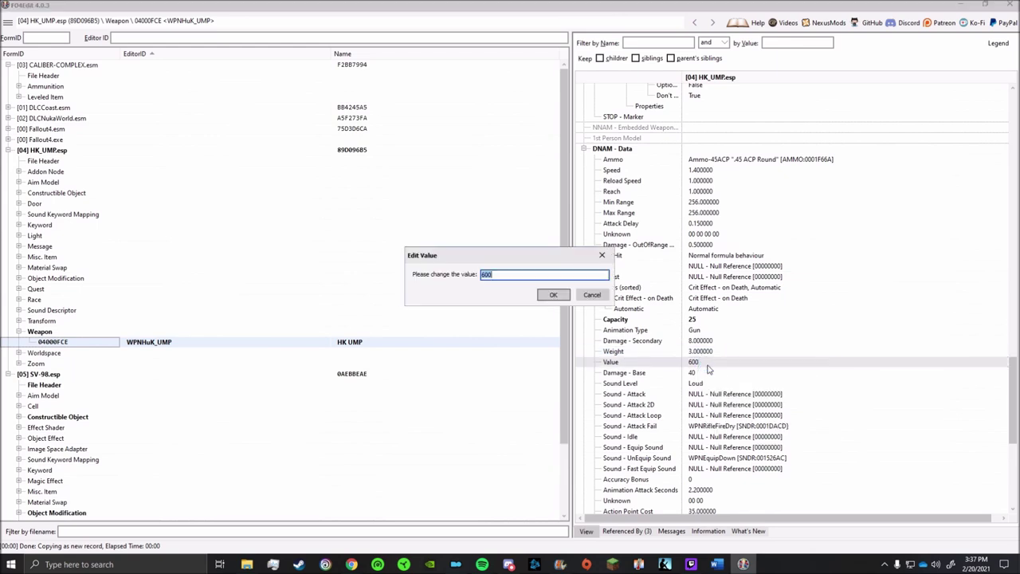
pyautogui.write('500')
pyautogui.press('Return')
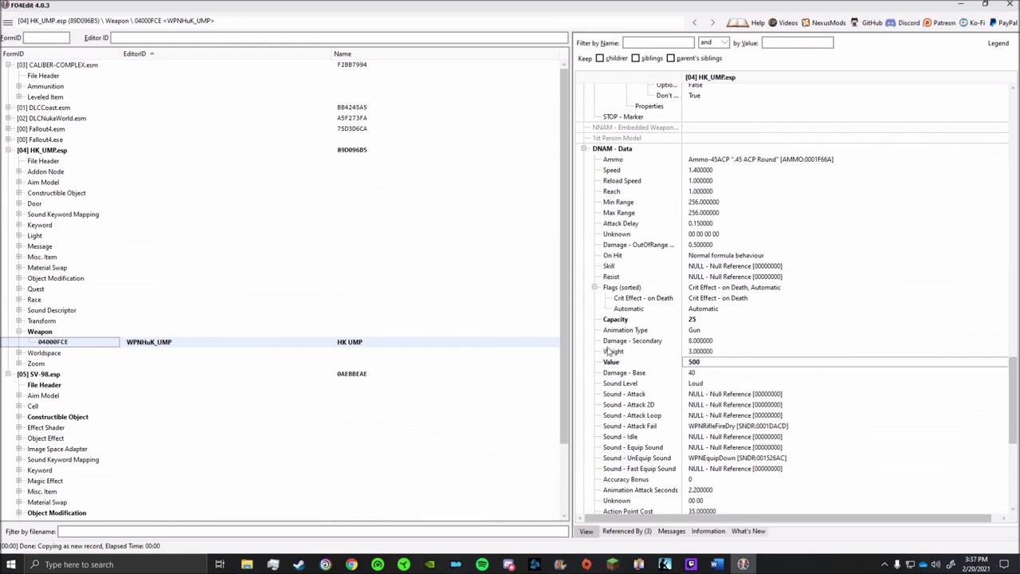
# Open the Damage - Base value of WPNHuK_UMP for editing
pyautogui.click(696, 375)
pyautogui.rightClick(695, 375)
pyautogui.click(709, 394)
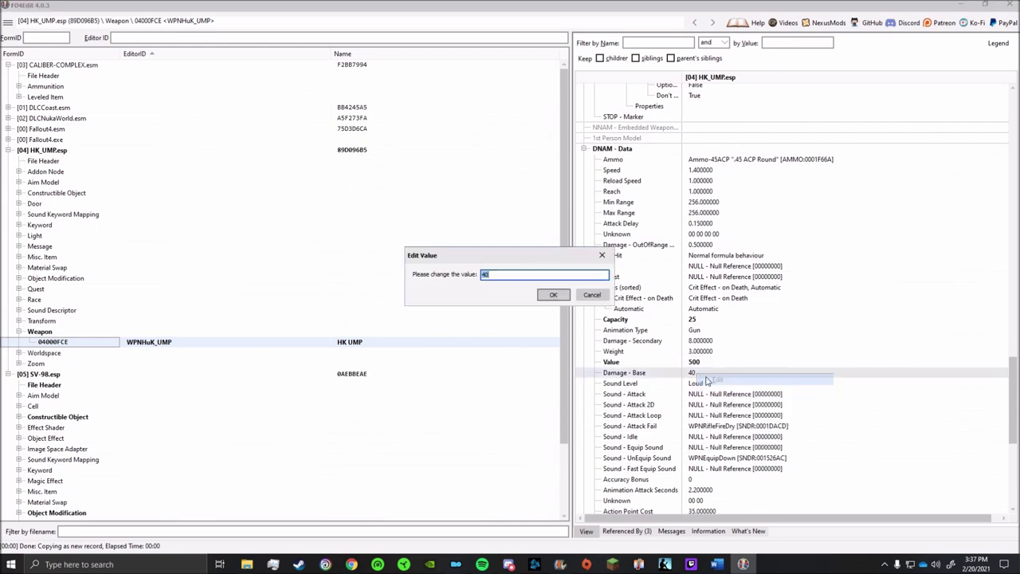
pyautogui.click(556, 297)
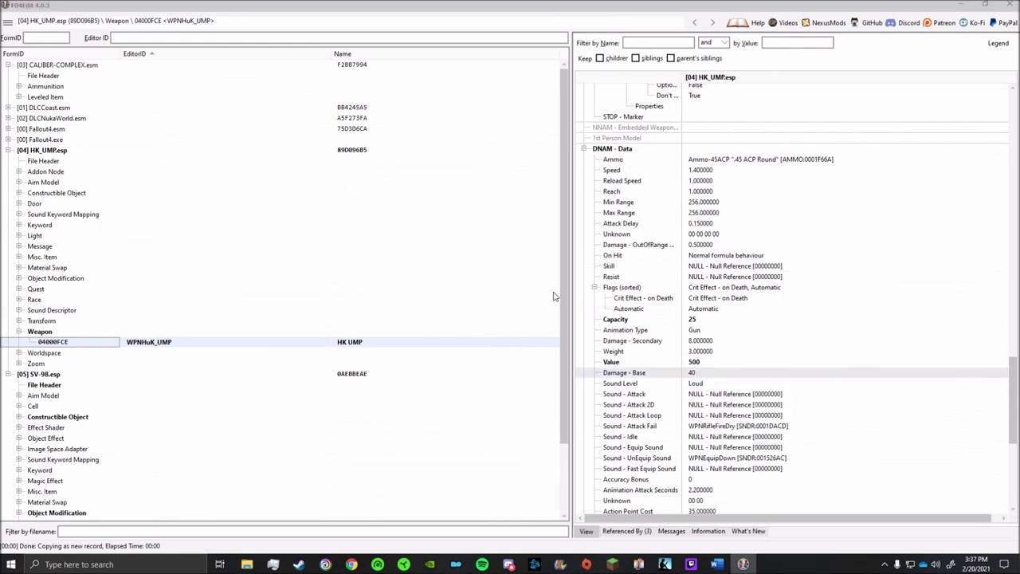
# Open the HuK_UMP_AM aim model record in HK_UMP.esp and widen the name column to read its cone of fire and recoil settings
pyautogui.click(18, 182)
pyautogui.click(56, 194)
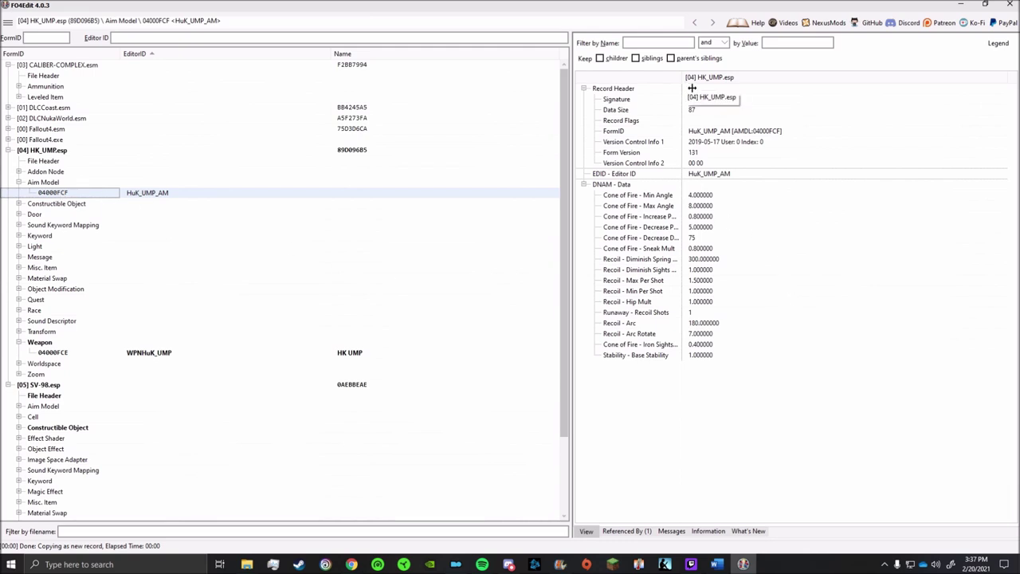
pyautogui.moveTo(690, 86); pyautogui.dragTo(718, 86)
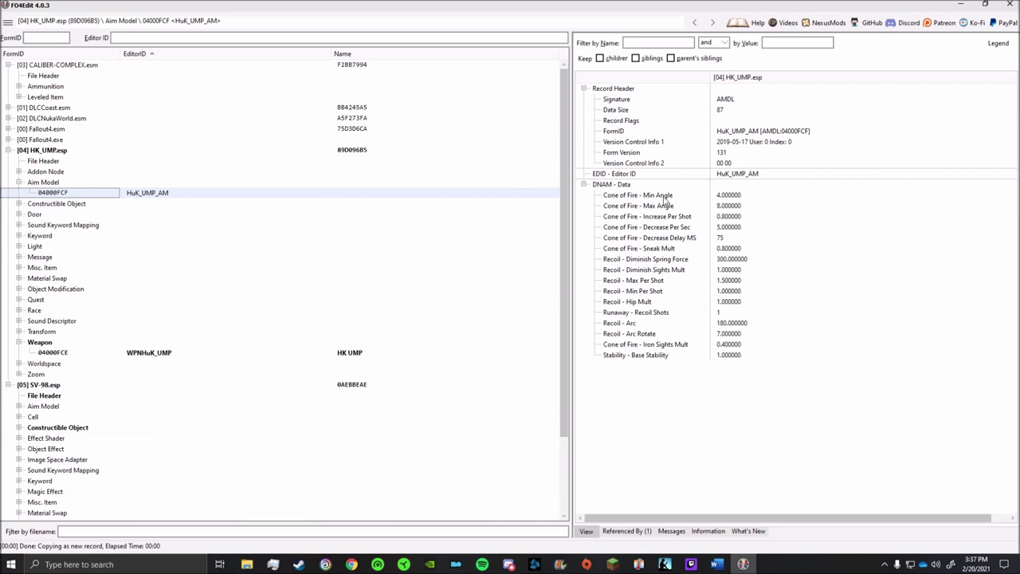
pyautogui.click(727, 324)
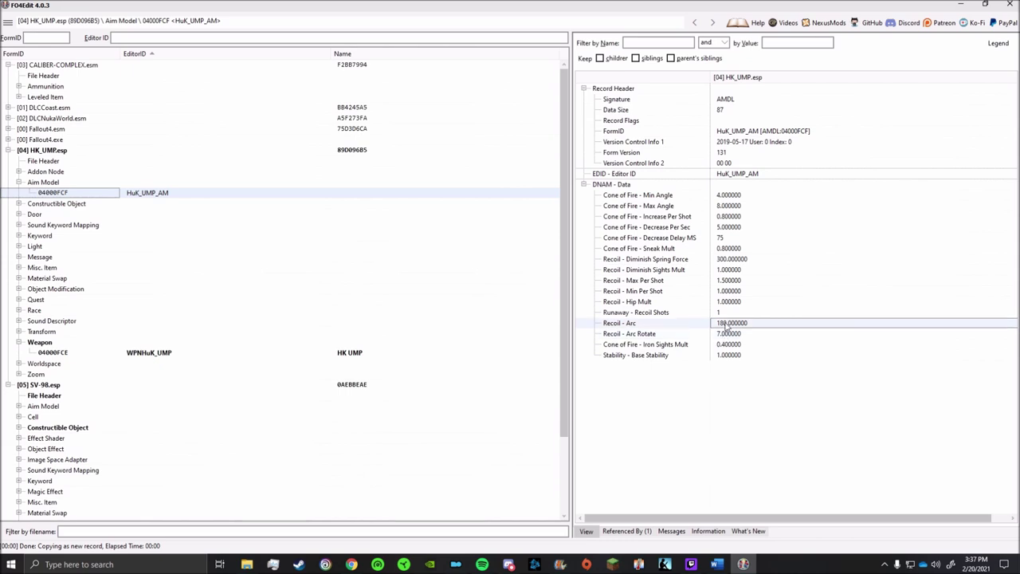
# Set Recoil - Max Per Shot of the HuK_UMP_AM aim model to 1.2
pyautogui.click(727, 281)
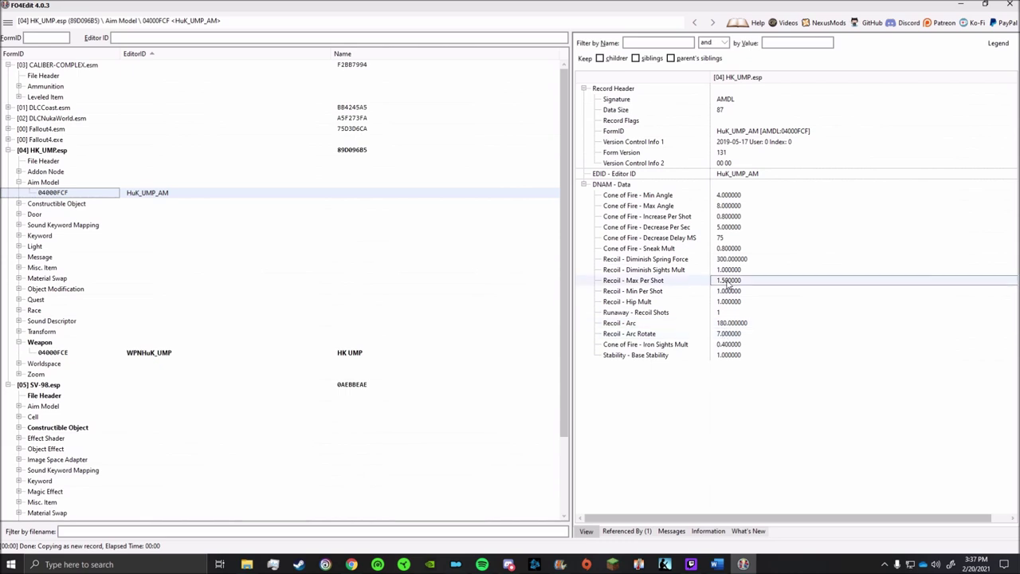
pyautogui.rightClick(727, 280)
pyautogui.click(742, 281)
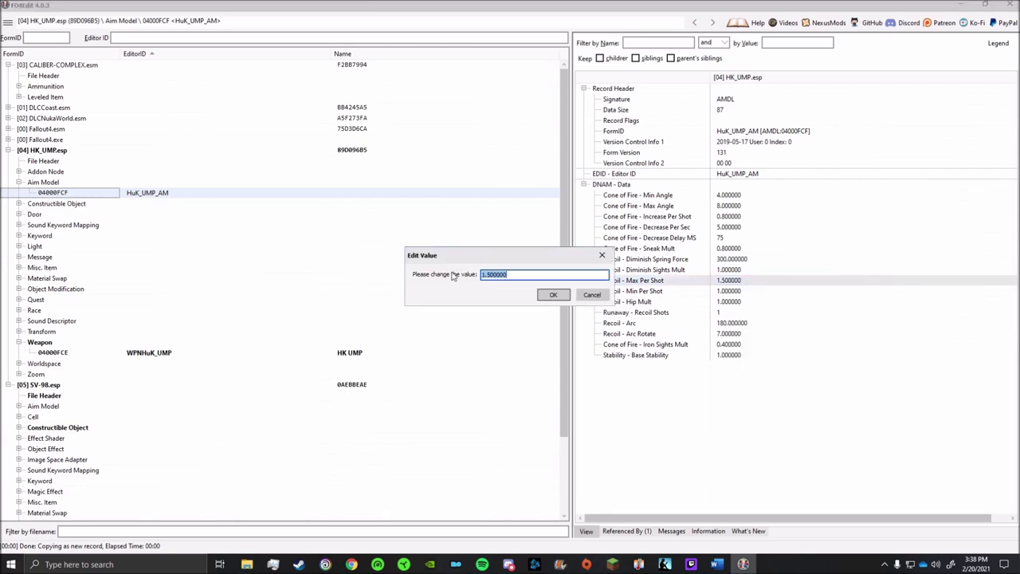
pyautogui.write('1.2')
pyautogui.press('Return')
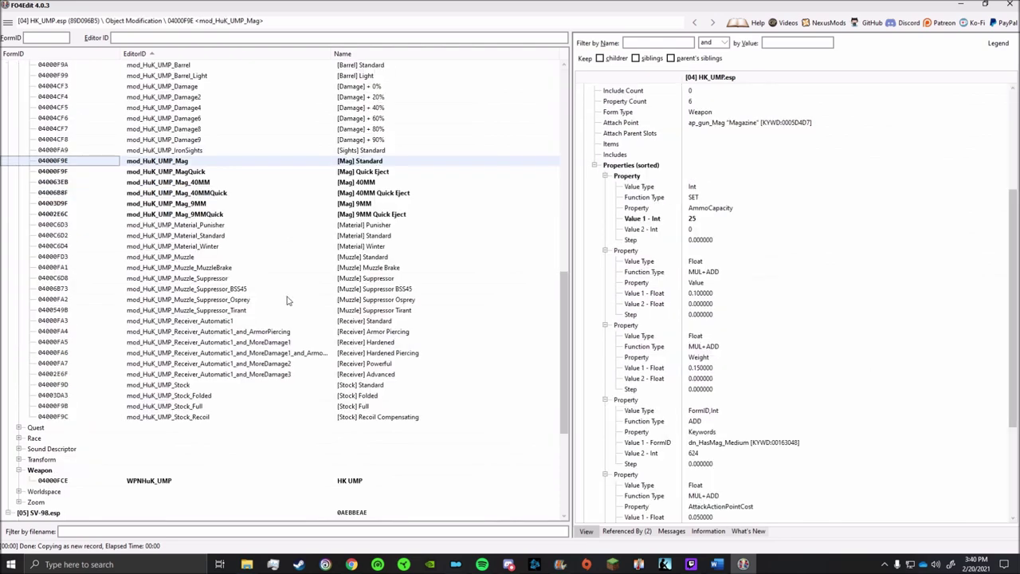
# Review the properties of the mod_HuK_UMP_Mag and mod_HuK_UMP_MagQuick object modifications
pyautogui.scroll(14, 367, 380)
pyautogui.scroll(-8, 368, 380)
pyautogui.click(419, 353)
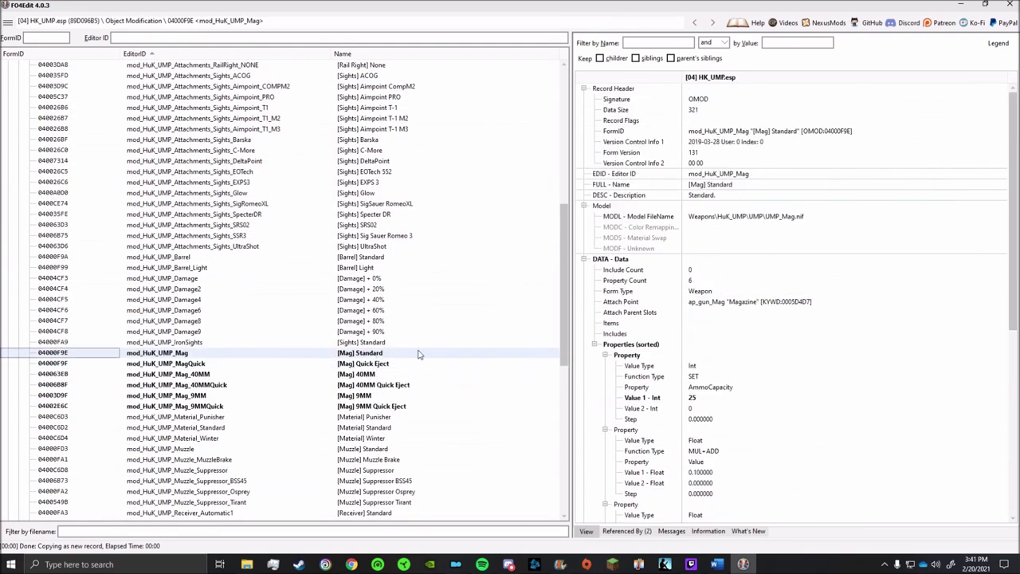
pyautogui.scroll(-5, 761, 337)
pyautogui.scroll(5, 761, 336)
pyautogui.click(414, 363)
pyautogui.scroll(-13, 747, 351)
# Set the Ammo property of mod_HuK_UMP_Mag_40MM to Ammo-40S&W ".40 Smith & Wesson Round"
pyautogui.click(415, 374)
pyautogui.scroll(-10, 718, 356)
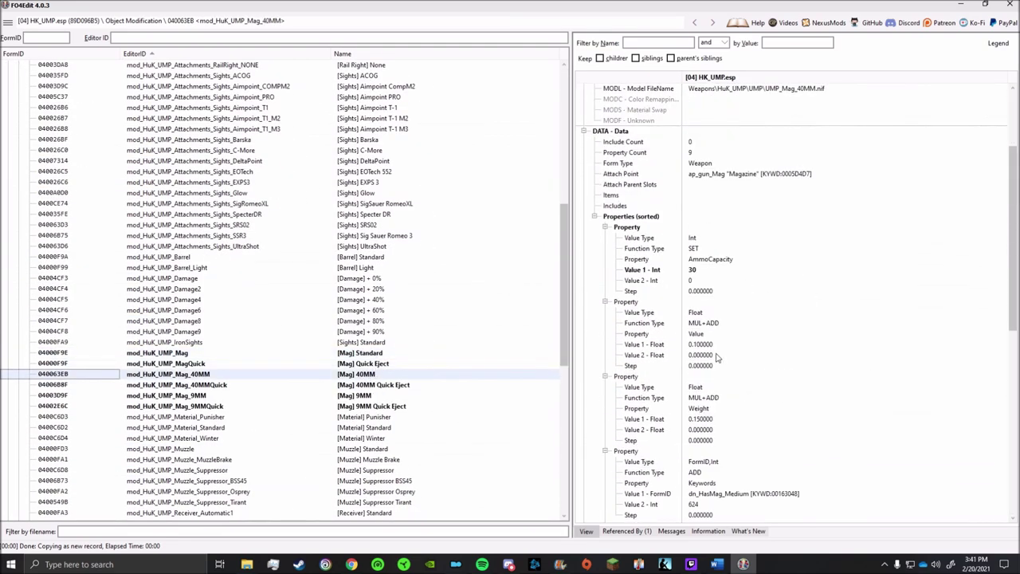
pyautogui.scroll(-4, 743, 367)
pyautogui.doubleClick(761, 291)
pyautogui.scroll(-6, 741, 349)
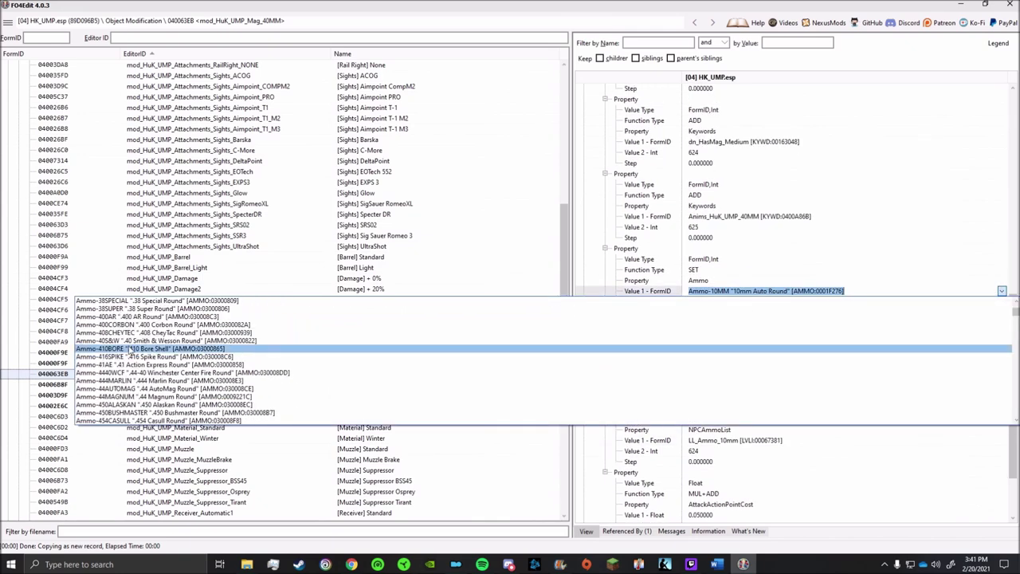
pyautogui.click(734, 340)
# Set the NPCAmmoList property of mod_HuK_UMP_Mag_40MM to the leveled list LL_Ammo-40S&W
pyautogui.scroll(-1, 756, 409)
pyautogui.doubleClick(756, 408)
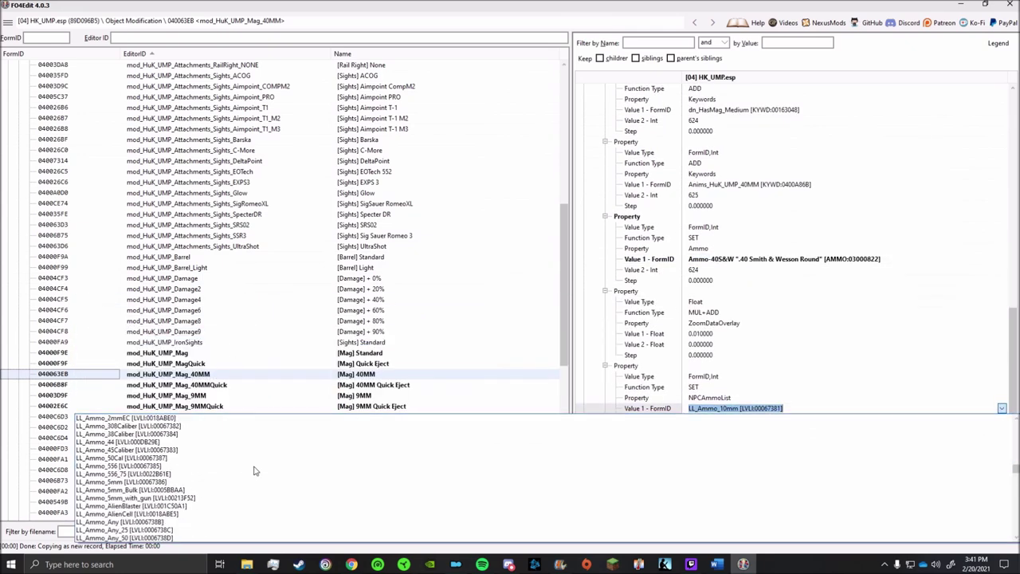
pyautogui.scroll(10, 148, 478)
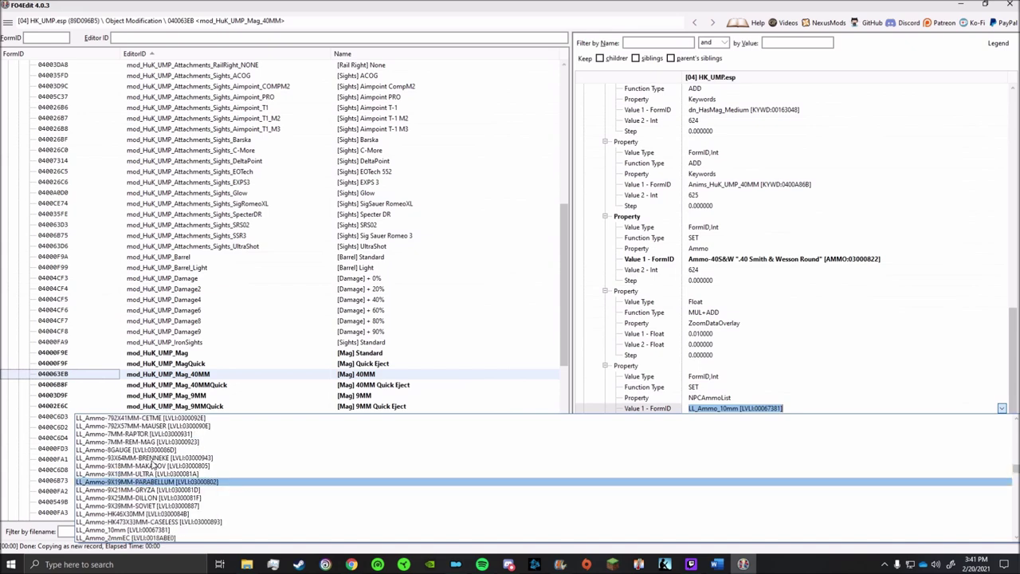
pyautogui.scroll(1, 148, 479)
pyautogui.click(144, 429)
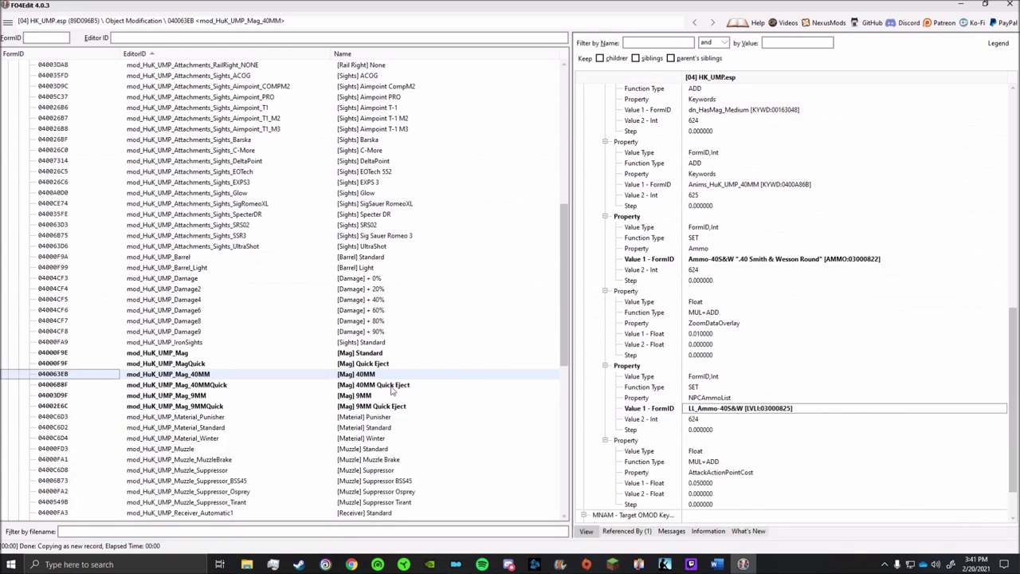
# Check the properties of the 40MM Quick Eject, 9MM and 9MM Quick Eject magazine modifications
pyautogui.click(445, 384)
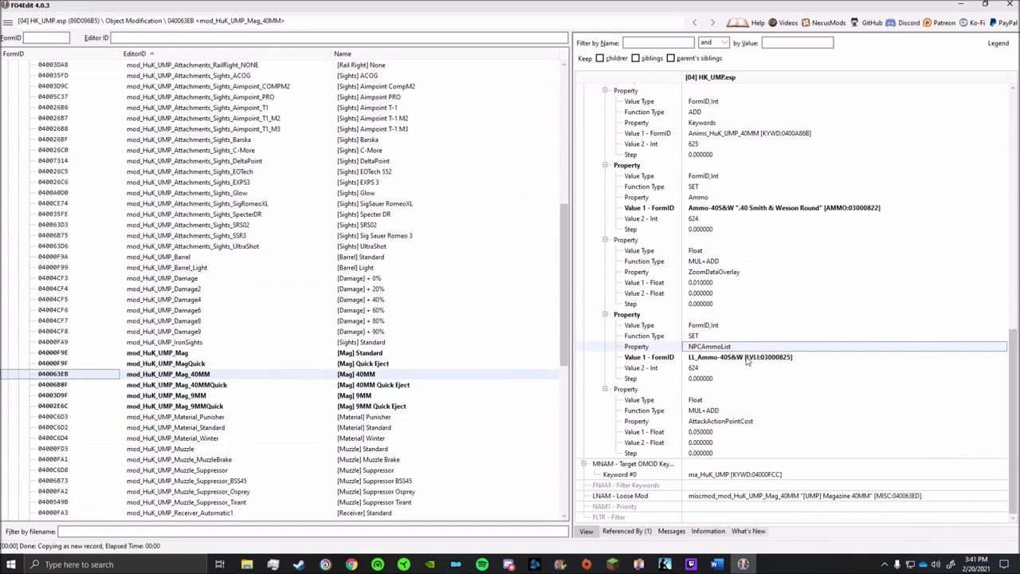
pyautogui.scroll(-15, 789, 319)
pyautogui.click(358, 395)
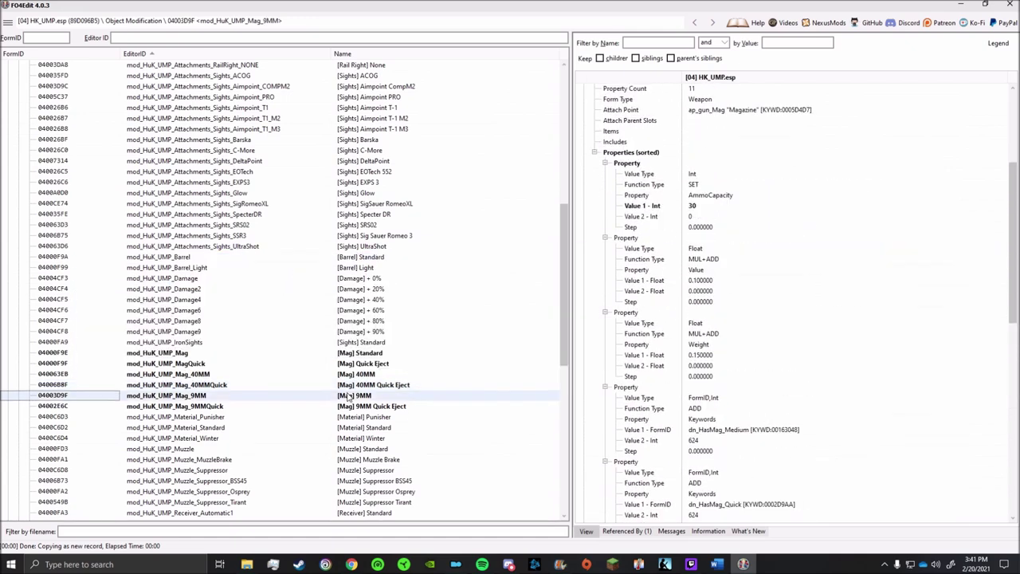
pyautogui.click(358, 406)
pyautogui.scroll(-6, 358, 405)
pyautogui.click(358, 310)
# Set Value 1 - Float of the AttackDamage property to 0.75 in mod_HuK_UMP_Receiver_Automatic1_and_MoreDamage3
pyautogui.click(359, 374)
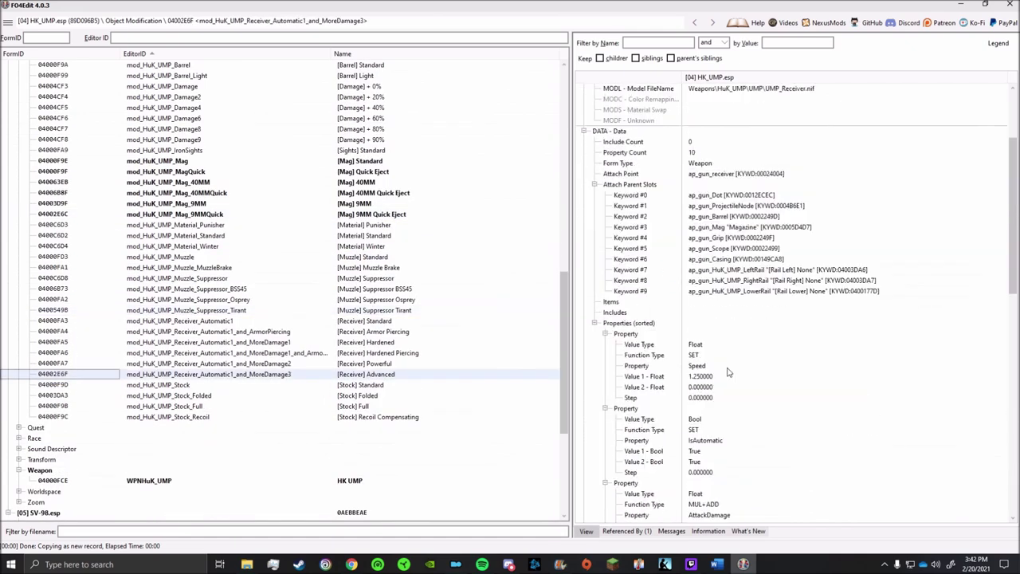
pyautogui.scroll(-5, 757, 318)
pyautogui.rightClick(718, 334)
pyautogui.click(739, 340)
pyautogui.write('0.75')
pyautogui.press('Return')
pyautogui.scroll(-2, 803, 383)
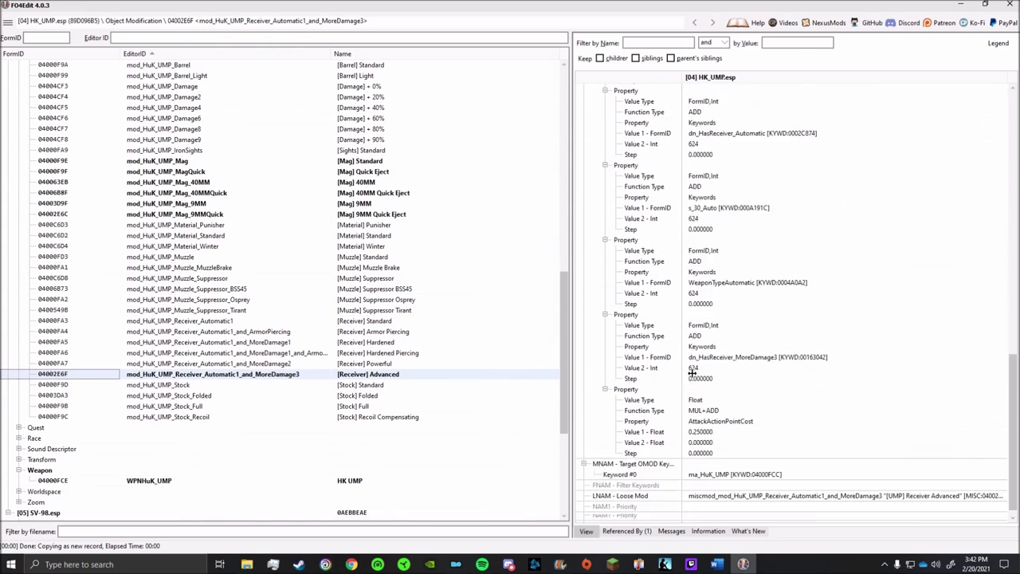
# Review the remaining properties of the Advanced receiver and those of the Standard stock modification mod_HuK_UMP_Stock
pyautogui.scroll(4, 697, 292)
pyautogui.scroll(-13, 723, 278)
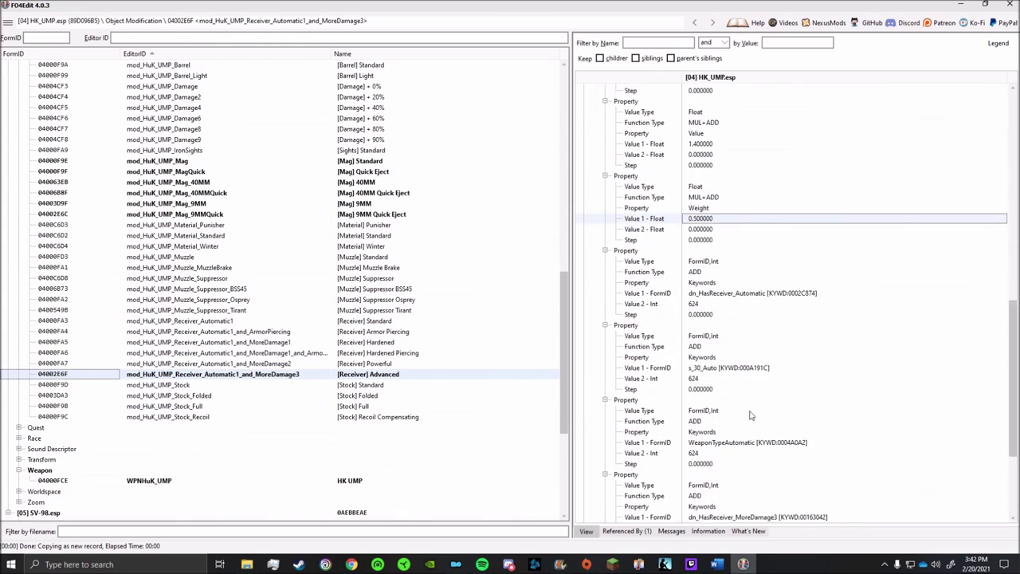
pyautogui.click(398, 385)
pyautogui.scroll(-12, 707, 364)
# Set Value 1 - Float of AimModelRecoilMaxDegPerShot to -0.25 in the Recoil Compensating stock mod_HuK_UMP_Stock_Recoil
pyautogui.click(358, 418)
pyautogui.scroll(-14, 722, 398)
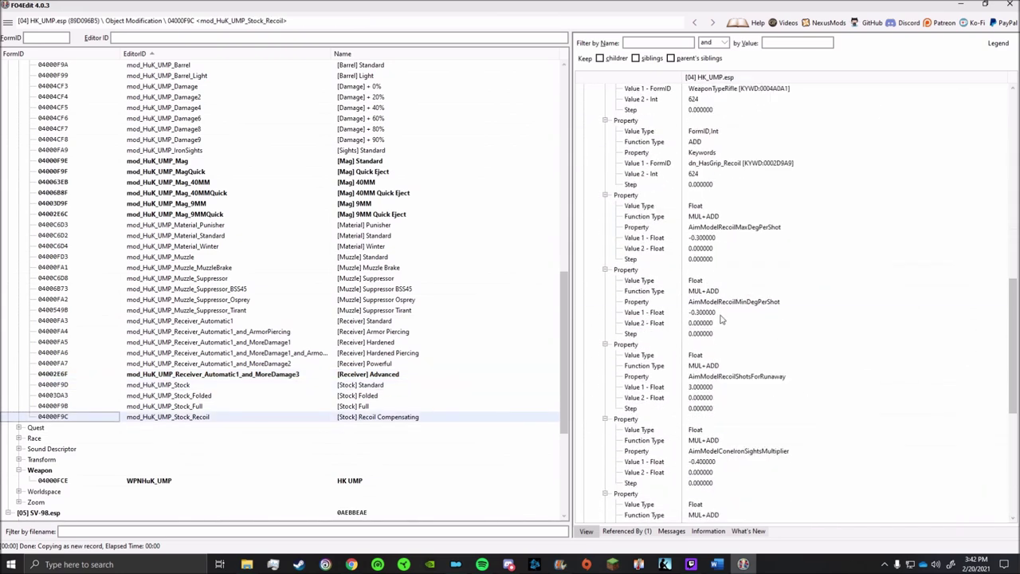
pyautogui.click(722, 313)
pyautogui.rightClick(713, 240)
pyautogui.click(724, 249)
pyautogui.write('-0.25')
pyautogui.press('Return')
# Set Value 1 - Float of AimModelRecoilMinDegPerShot to -0.25 in mod_HuK_UMP_Stock_Recoil and check its other recoil properties
pyautogui.rightClick(724, 312)
pyautogui.click(734, 323)
pyautogui.write('-0.25')
pyautogui.press('Return')
pyautogui.scroll(-2, 732, 323)
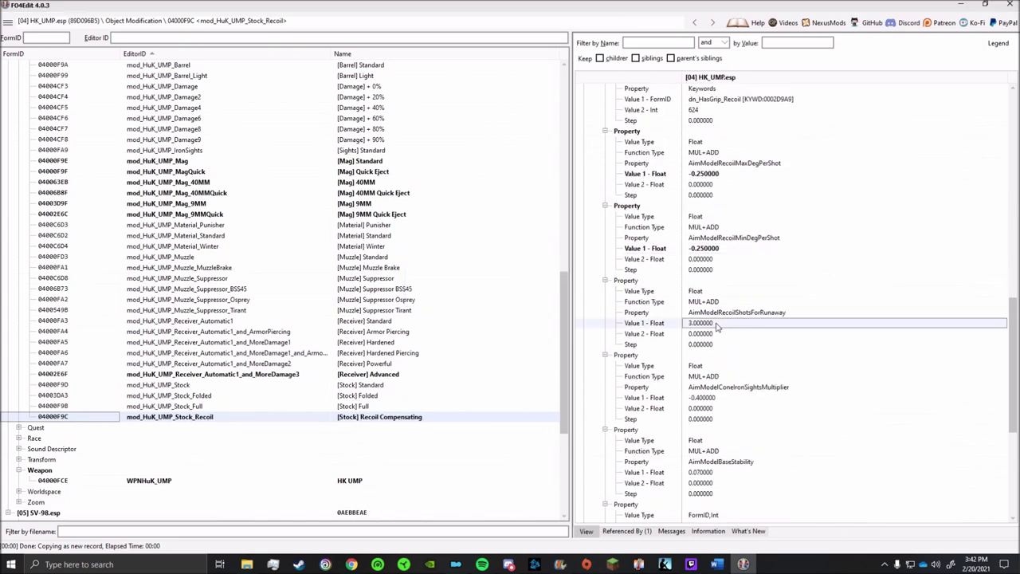
pyautogui.click(724, 305)
pyautogui.scroll(5, 724, 311)
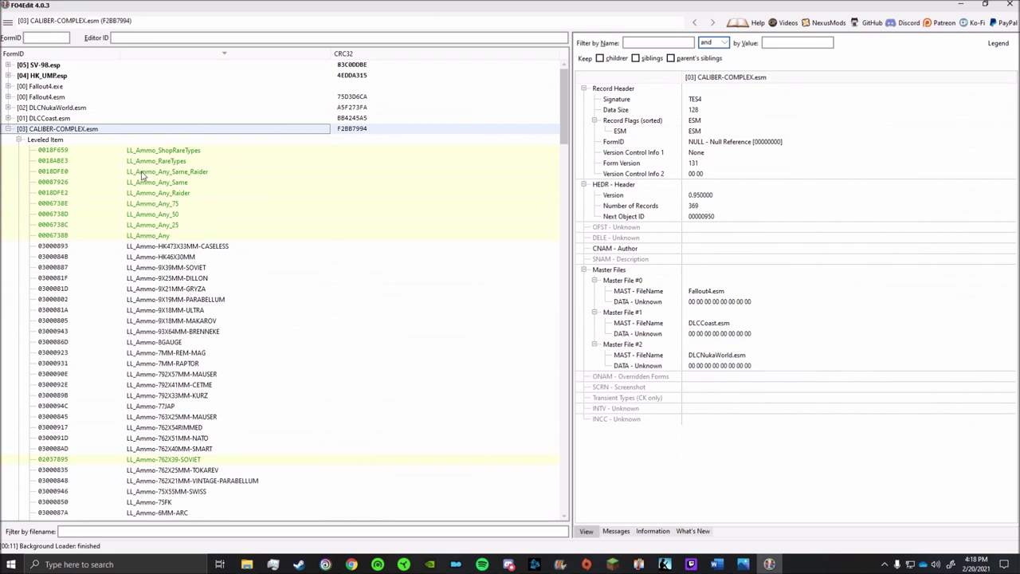
# Remove the leveled item LL_Ammo-8GAUGE from CALIBER-COMPLEX.esm
pyautogui.click(163, 343)
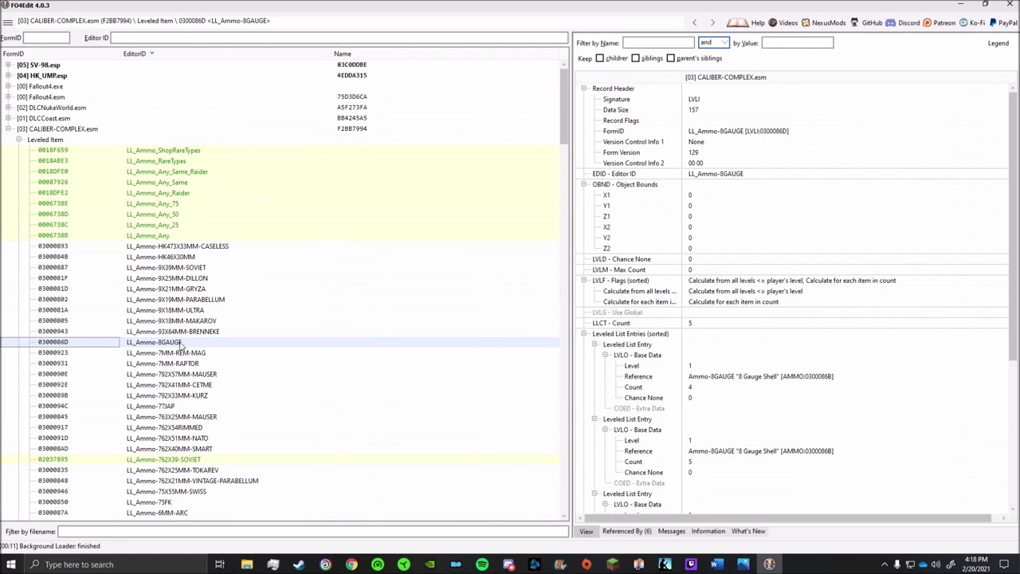
pyautogui.rightClick(181, 344)
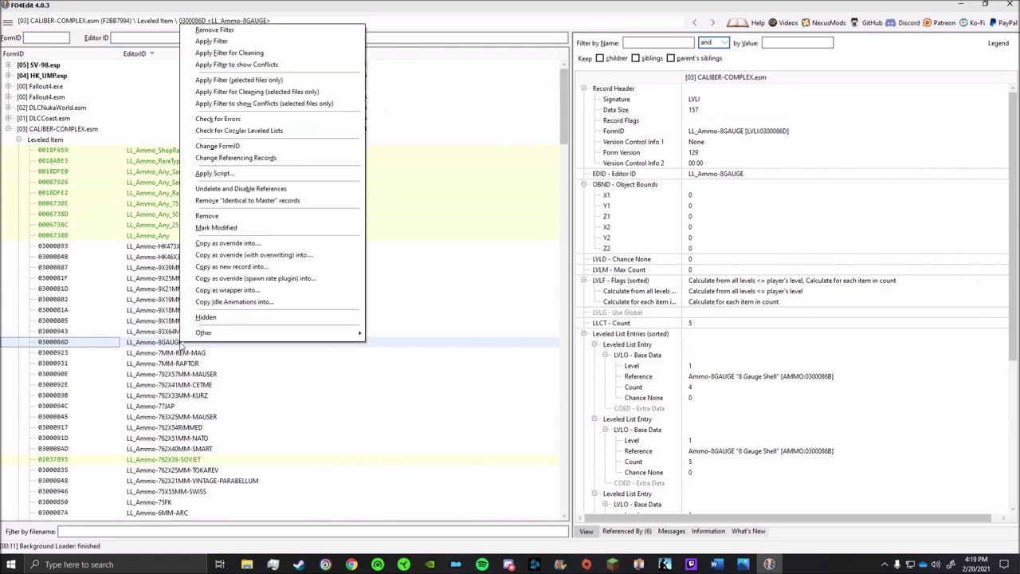
pyautogui.click(206, 215)
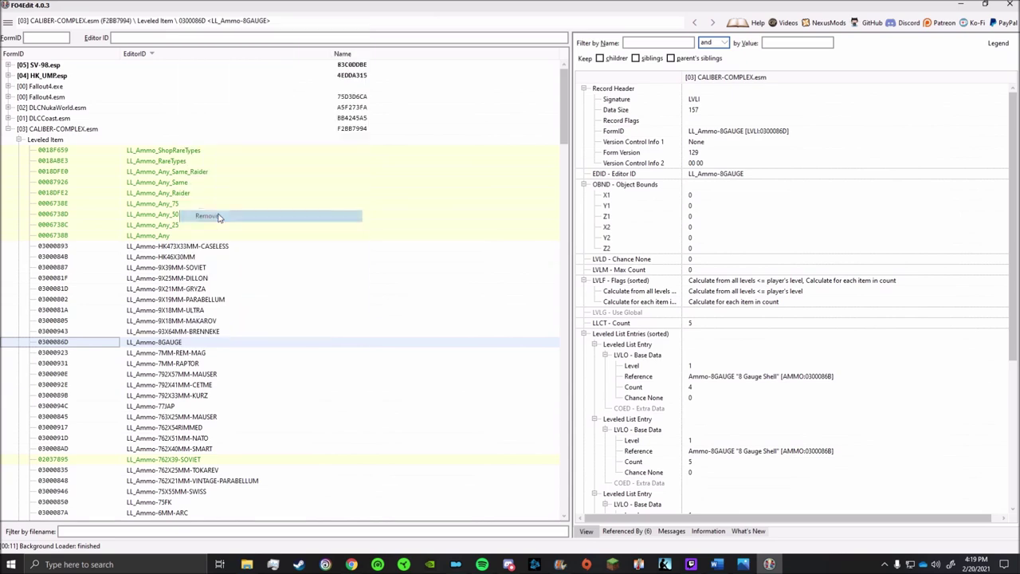
pyautogui.click(489, 297)
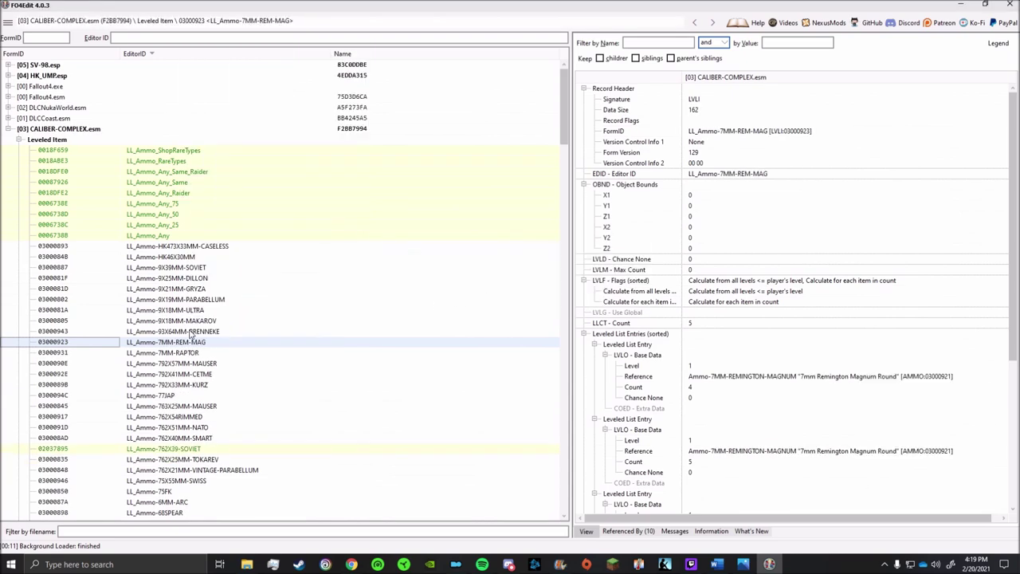
# Remove the leveled item LLS_Perk_Scrounger-8GAUGE from CALIBER-COMPLEX.esm
pyautogui.scroll(-20, 191, 334)
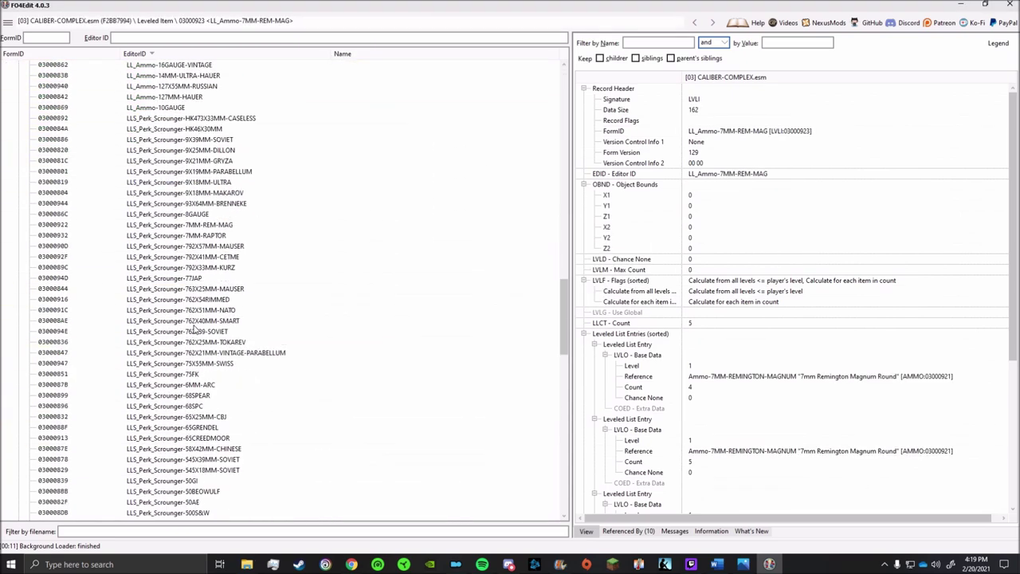
pyautogui.scroll(1, 197, 329)
pyautogui.click(193, 247)
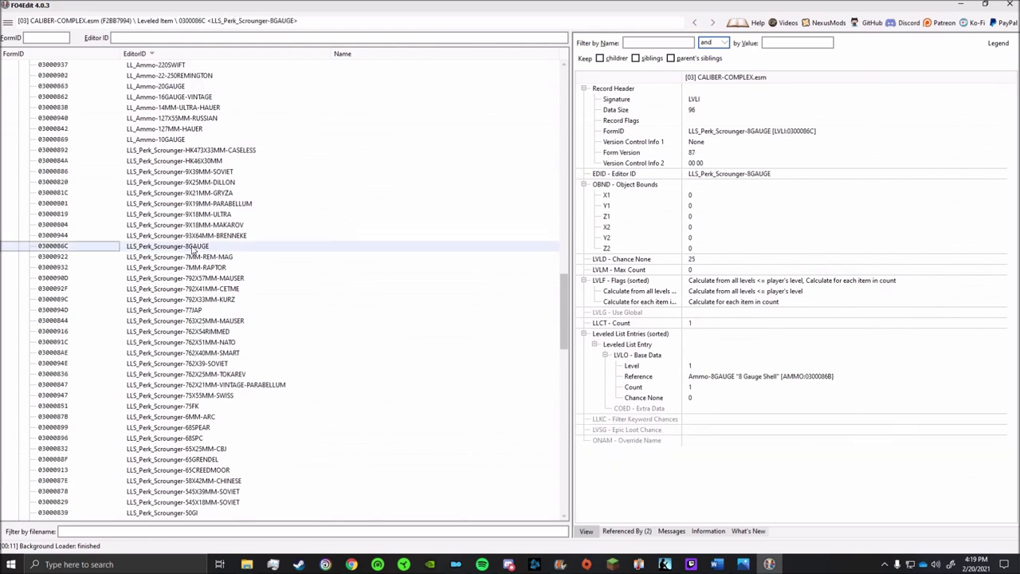
pyautogui.rightClick(193, 247)
pyautogui.click(235, 428)
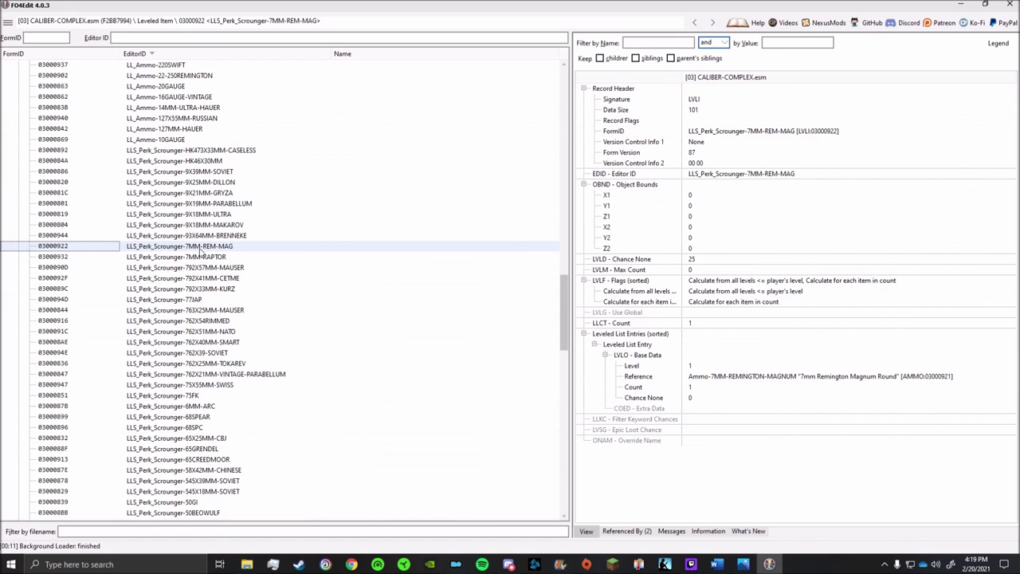
pyautogui.scroll(1, 199, 274)
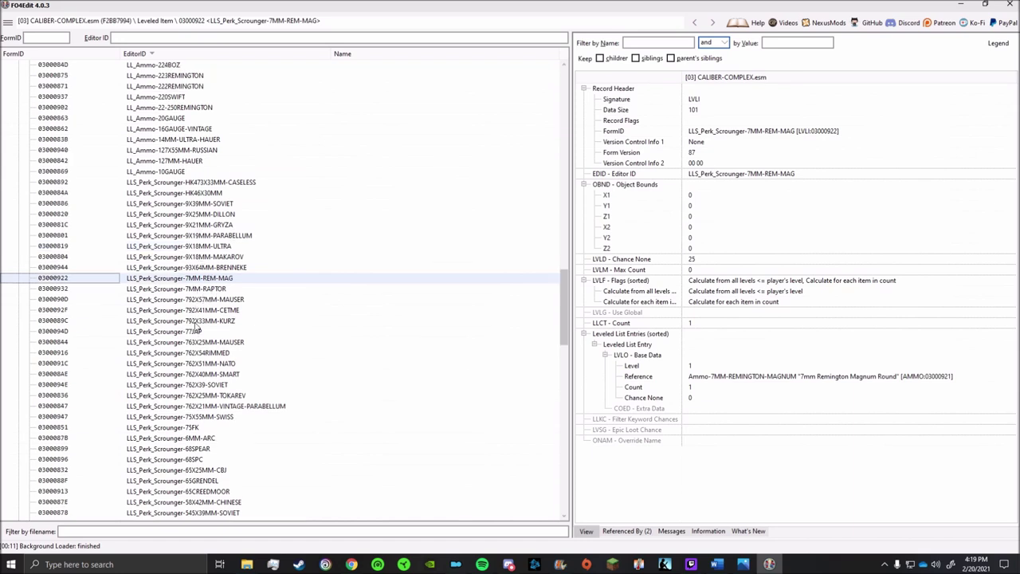
pyautogui.scroll(18, 197, 326)
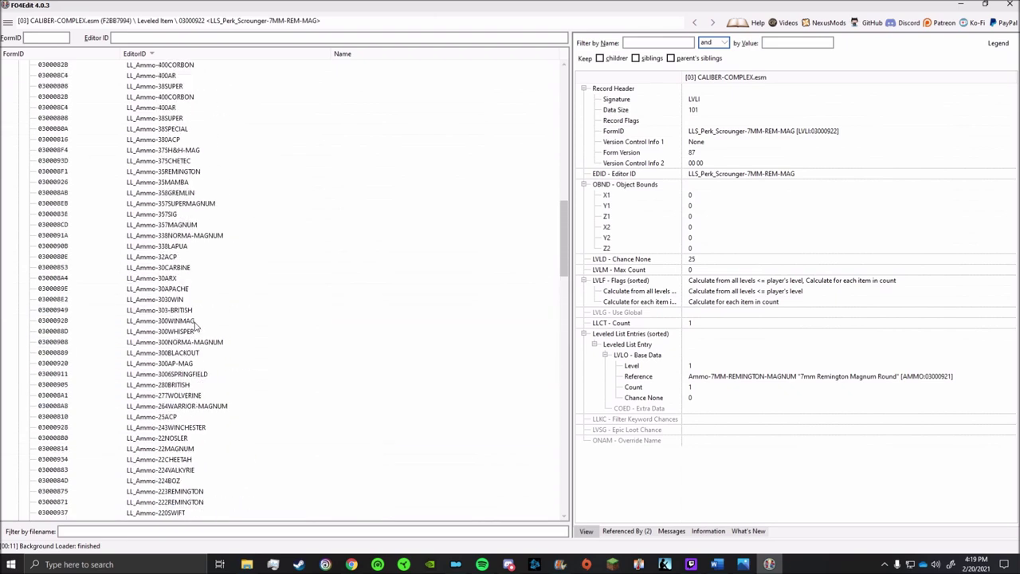
pyautogui.scroll(15, 196, 327)
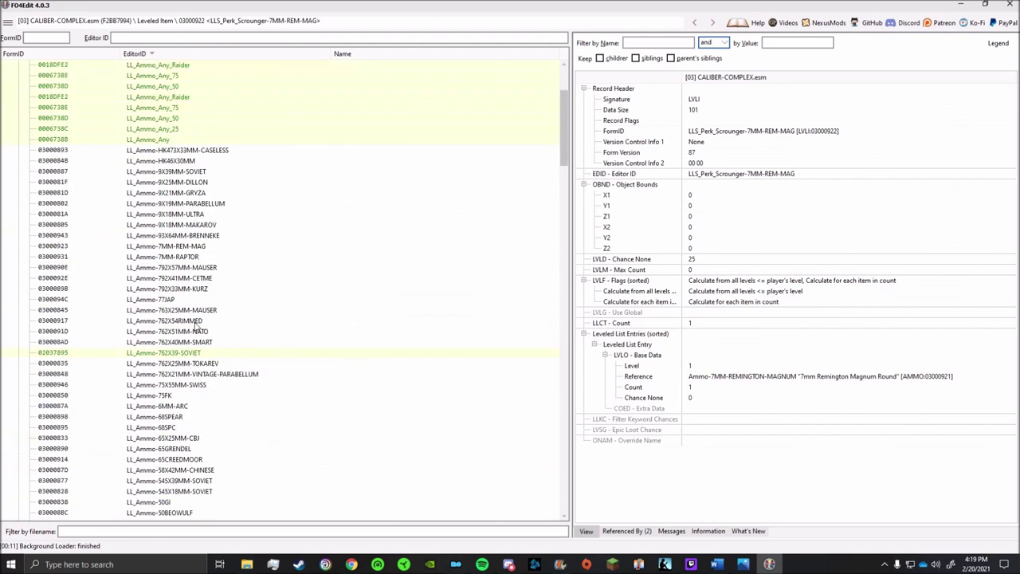
pyautogui.click(18, 139)
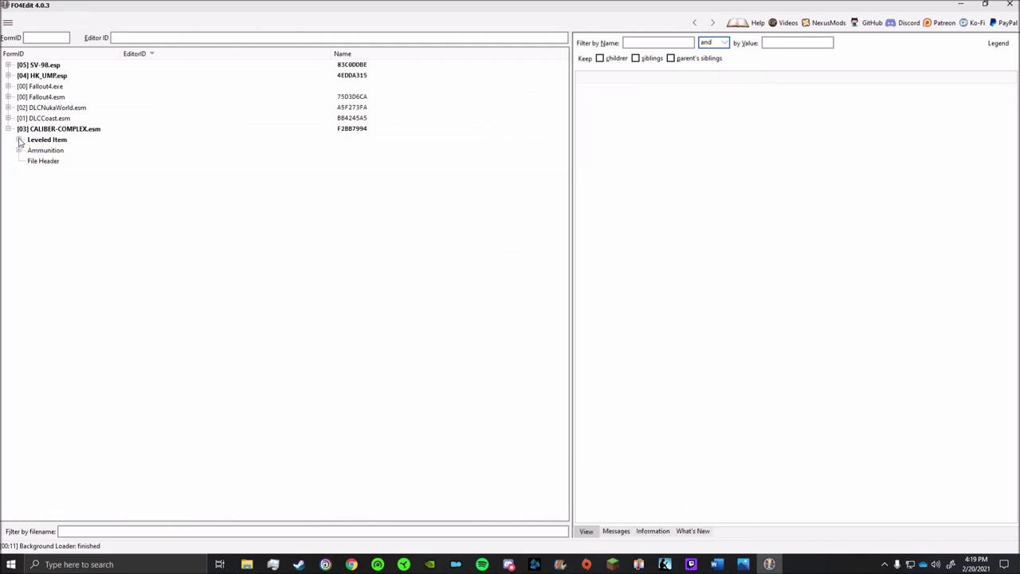
pyautogui.click(18, 150)
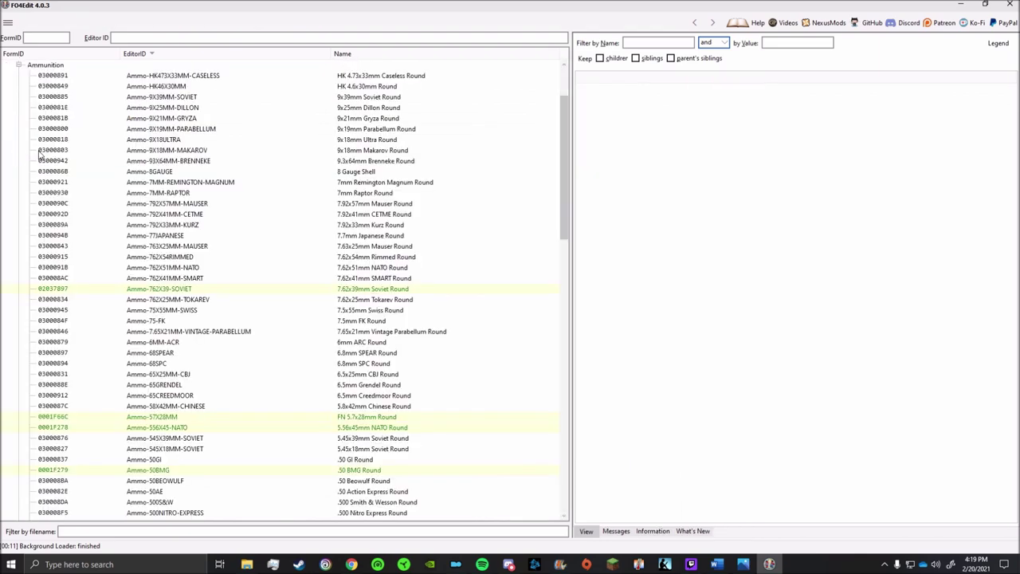
pyautogui.scroll(3, 230, 285)
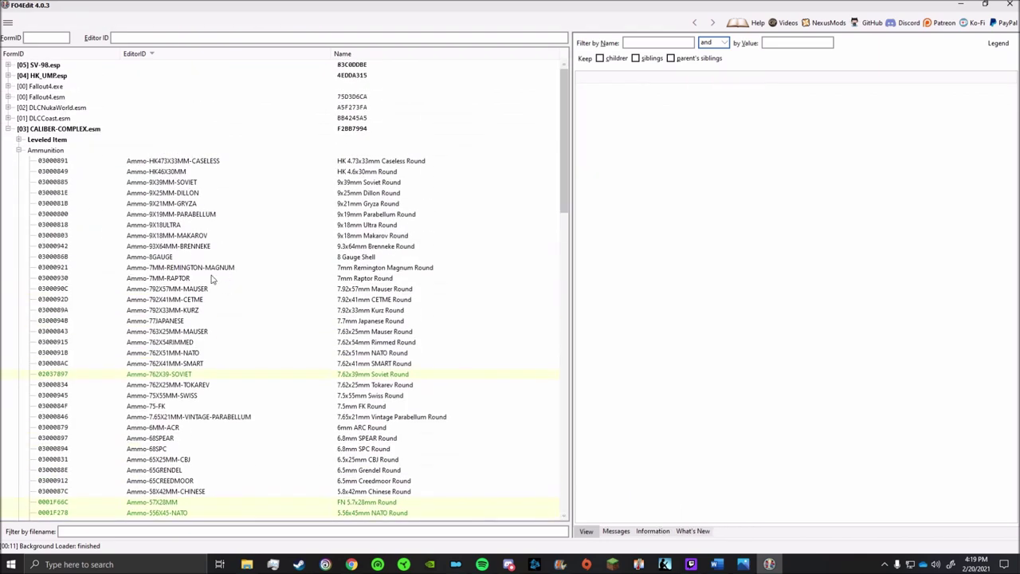
pyautogui.click(171, 258)
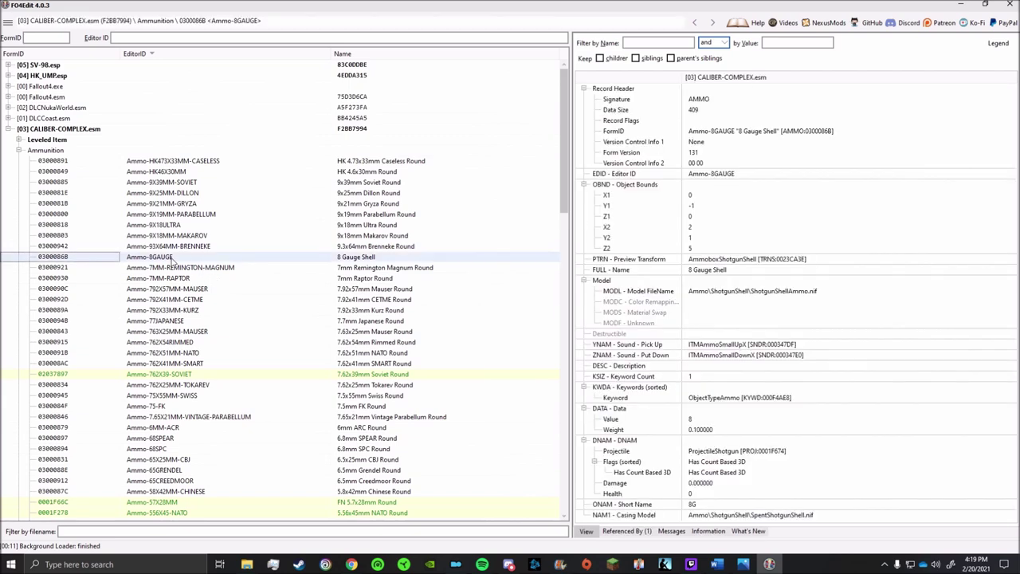
pyautogui.rightClick(171, 258)
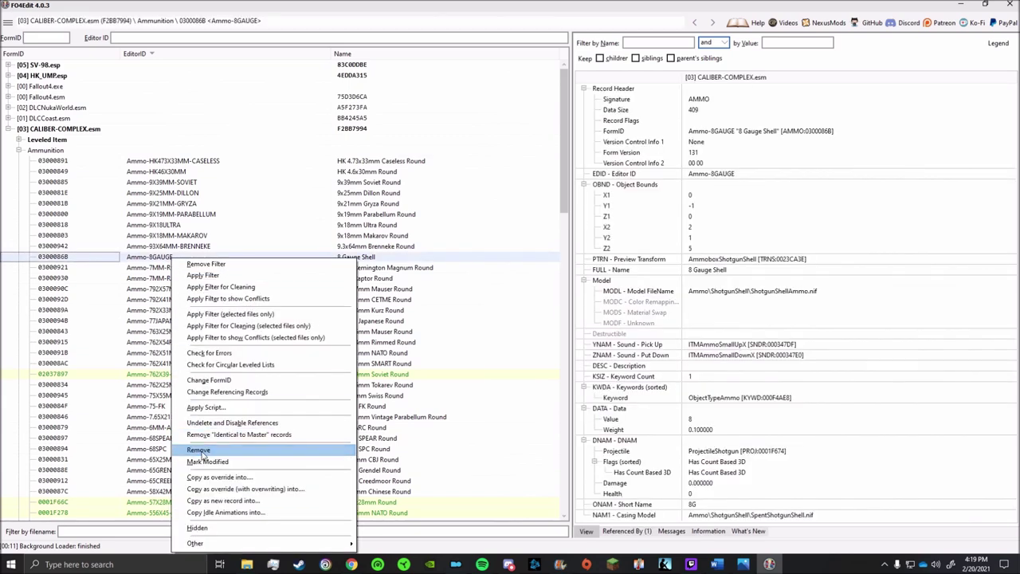
pyautogui.click(199, 450)
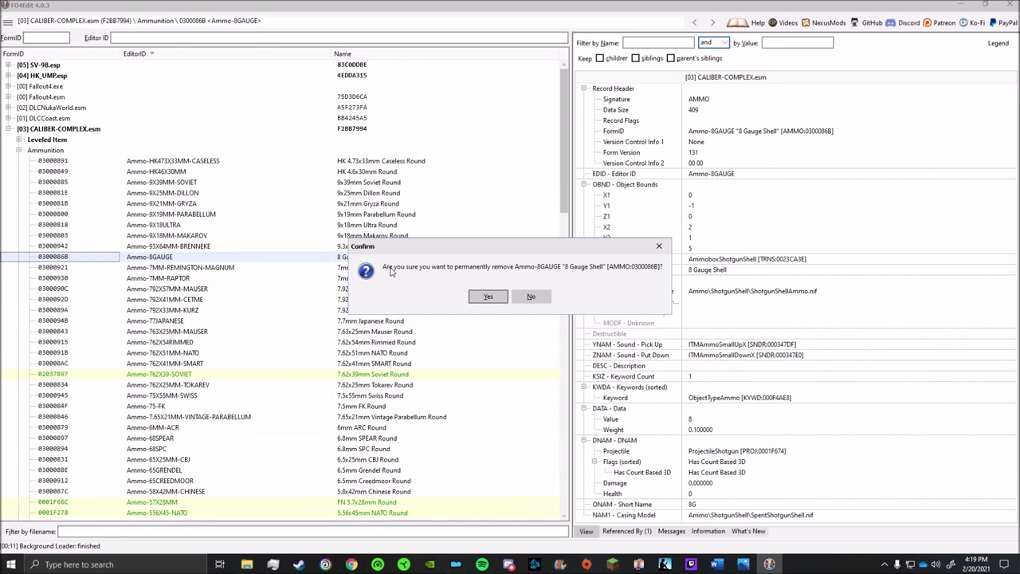
pyautogui.click(531, 298)
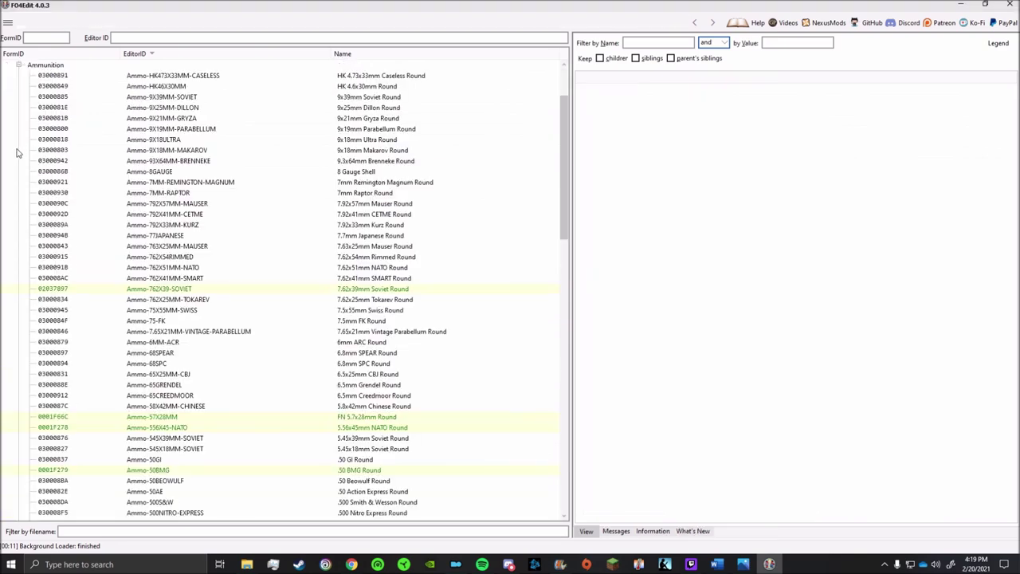
# Close FO4Edit and save CALIBER-COMPLEX.esm, HK_UMP.esp and SV-98.esp with plugin backups enabled
pyautogui.scroll(3, 147, 229)
pyautogui.click(18, 150)
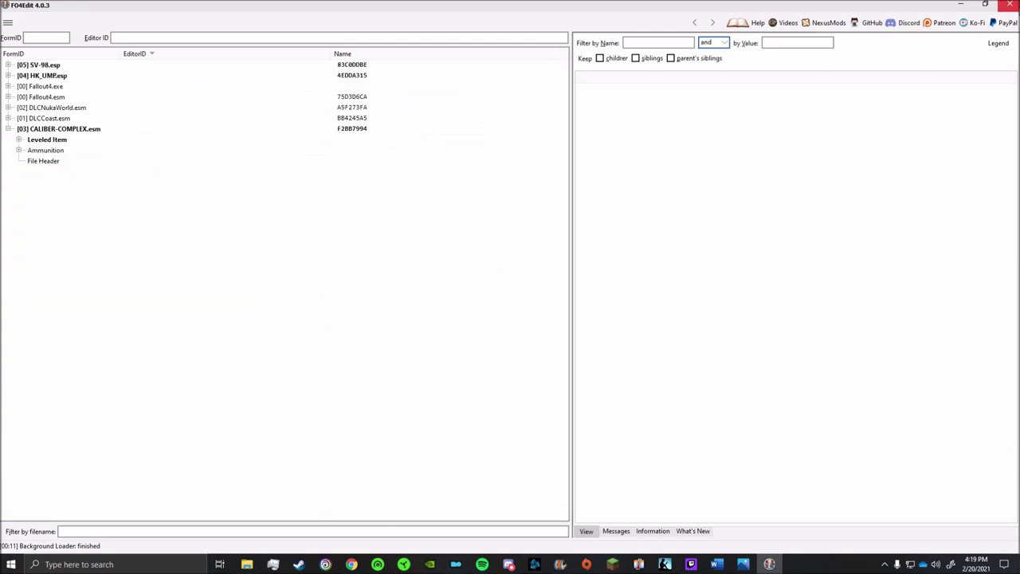
pyautogui.click(1010, 5)
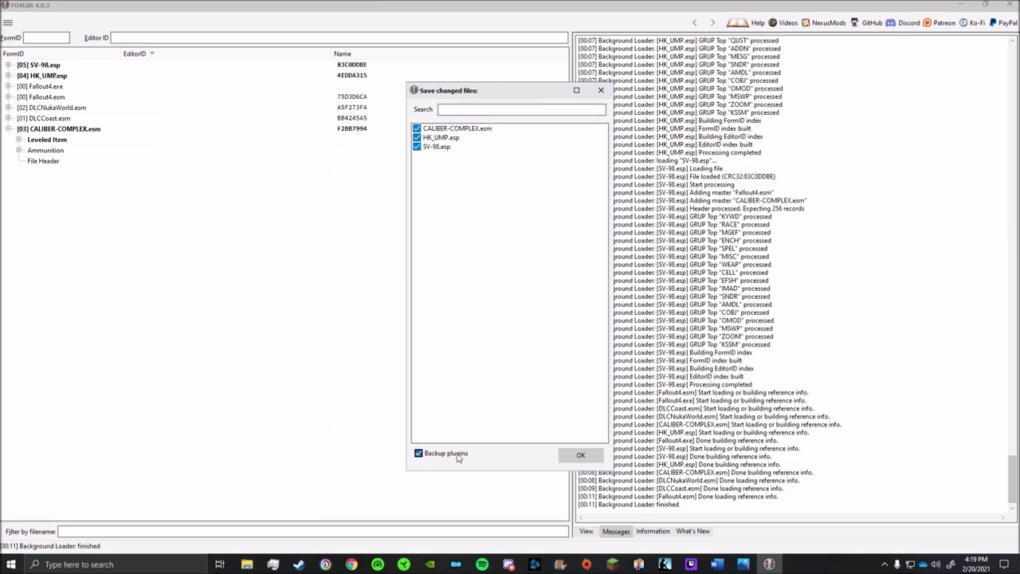
pyautogui.click(581, 456)
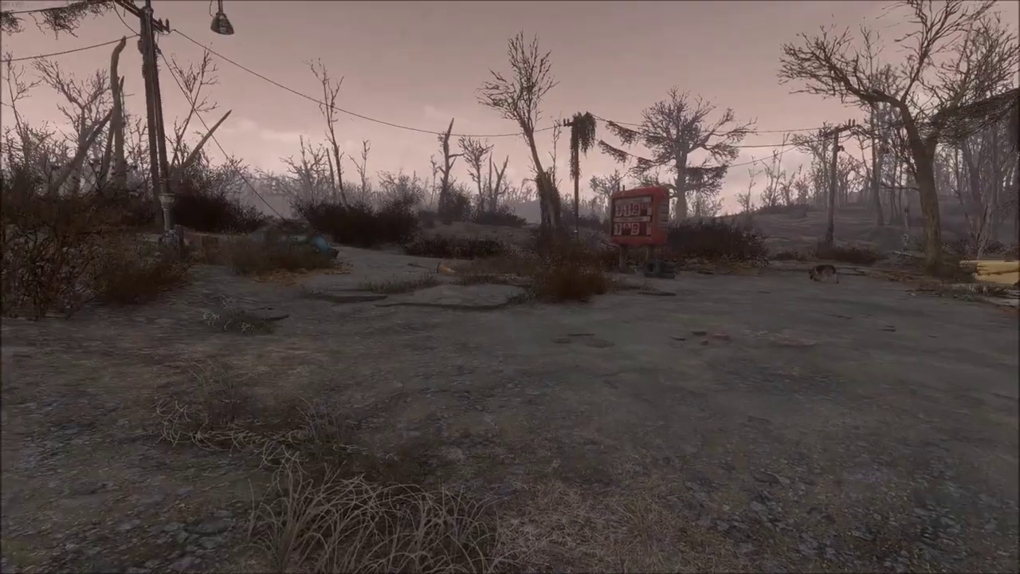
pyautogui.press('w')
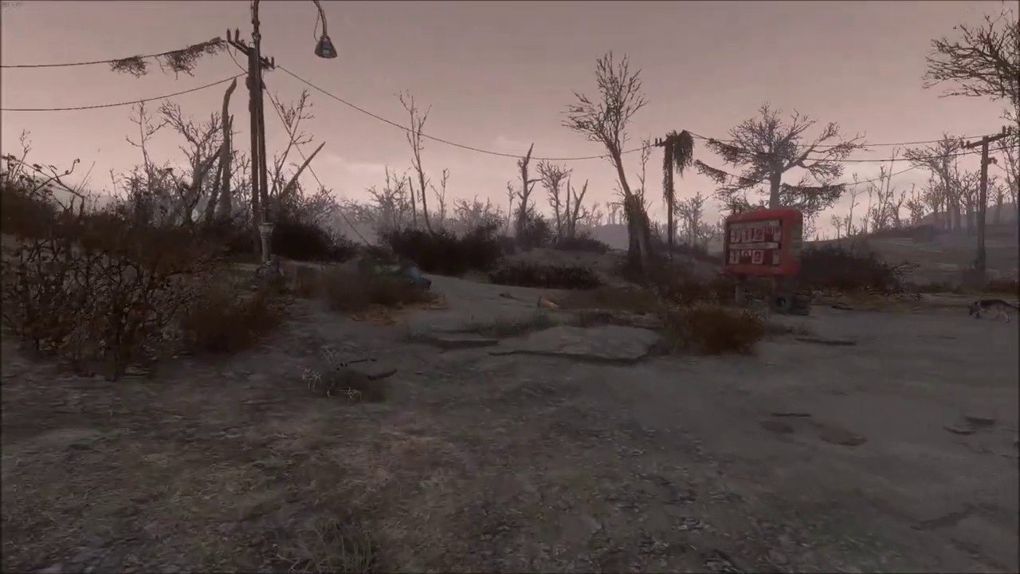
pyautogui.press('r')
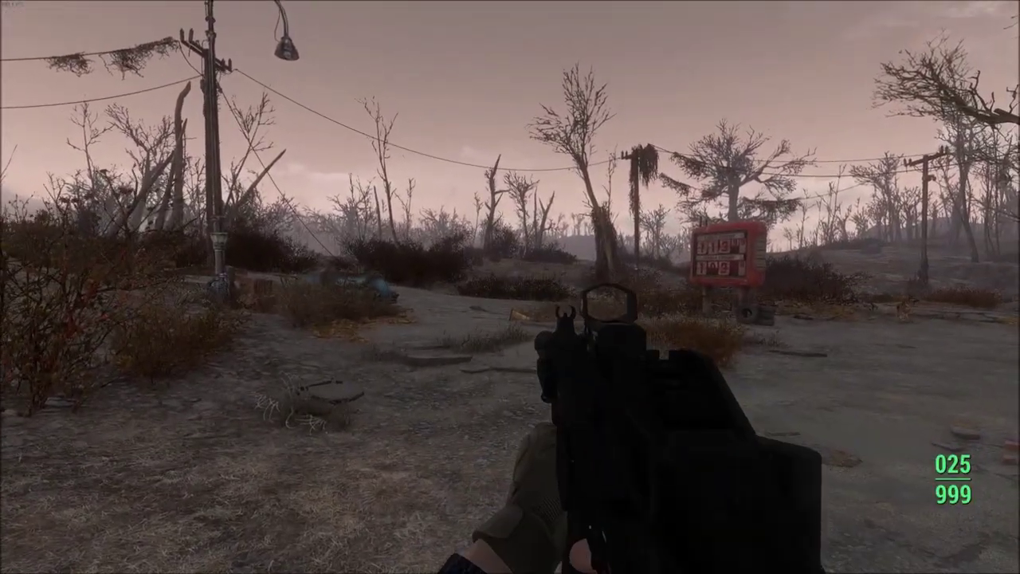
pyautogui.rightClick(510, 287)
pyautogui.click(511, 286)
pyautogui.moveTo(510, 287); pyautogui.dragTo(510, 287)
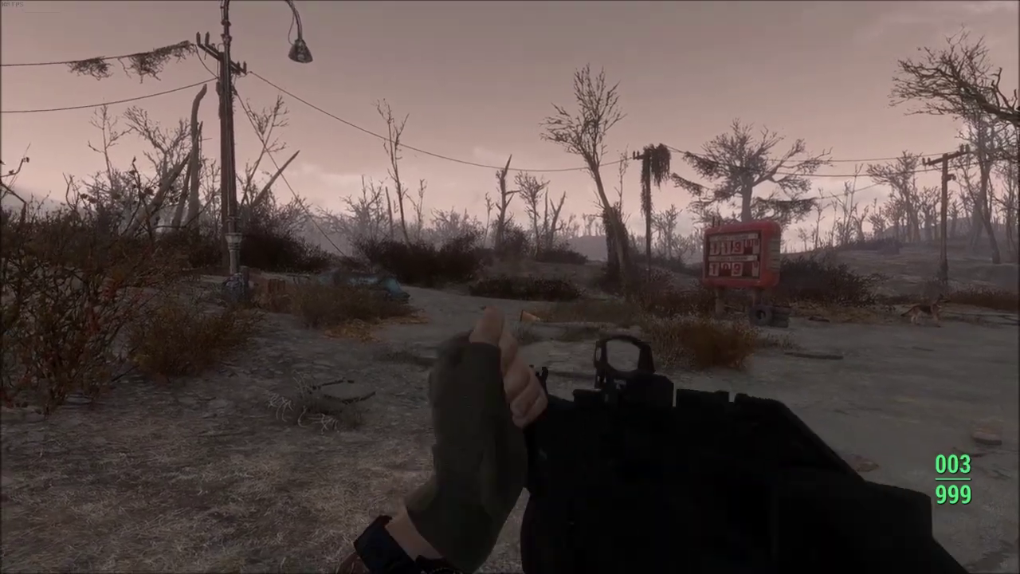
# Switch to Fallout 4's weapon menus and check the SV-98's ammo type and the HK UMP's magazine modifications
pyautogui.press('Tab')
pyautogui.press('x')
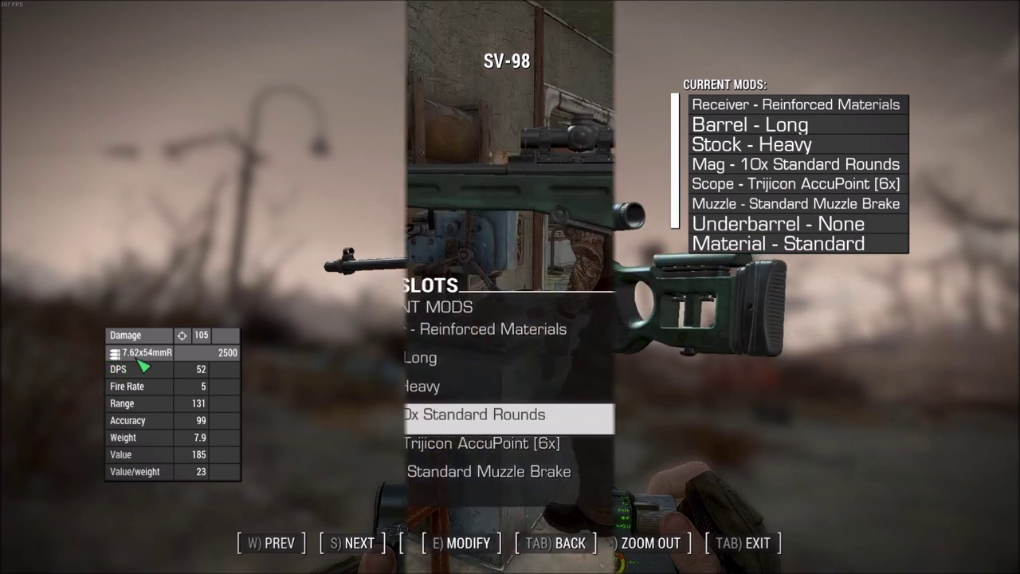
pyautogui.press('e')
pyautogui.press('w')
pyautogui.press('w')
pyautogui.press('w')
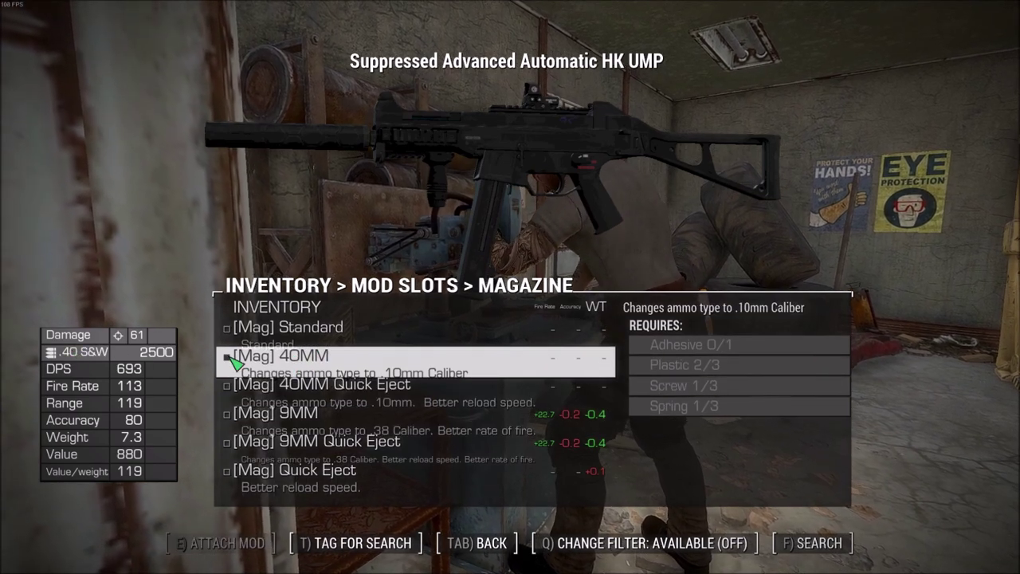
pyautogui.press('Return')
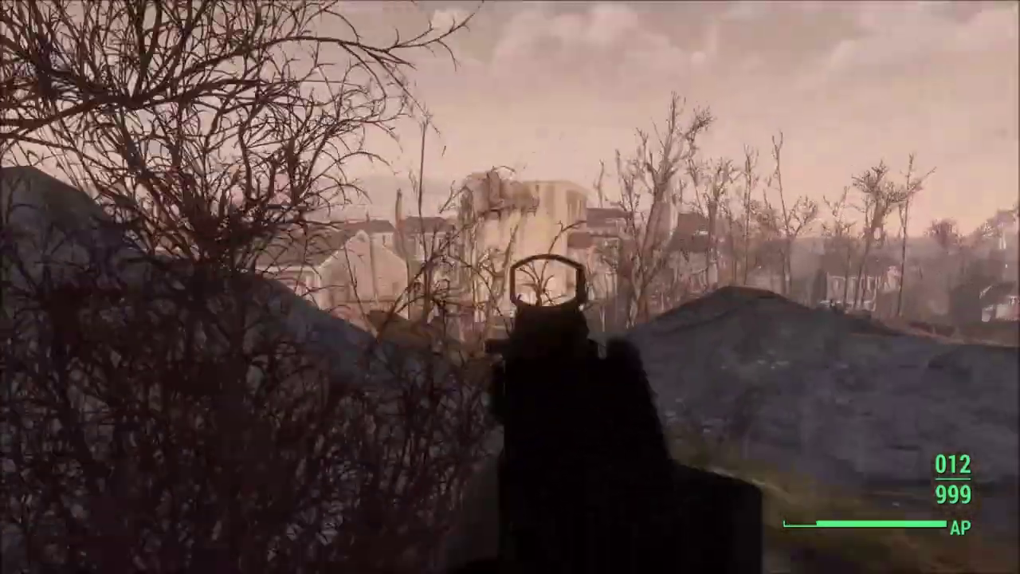
pyautogui.click(510, 286)
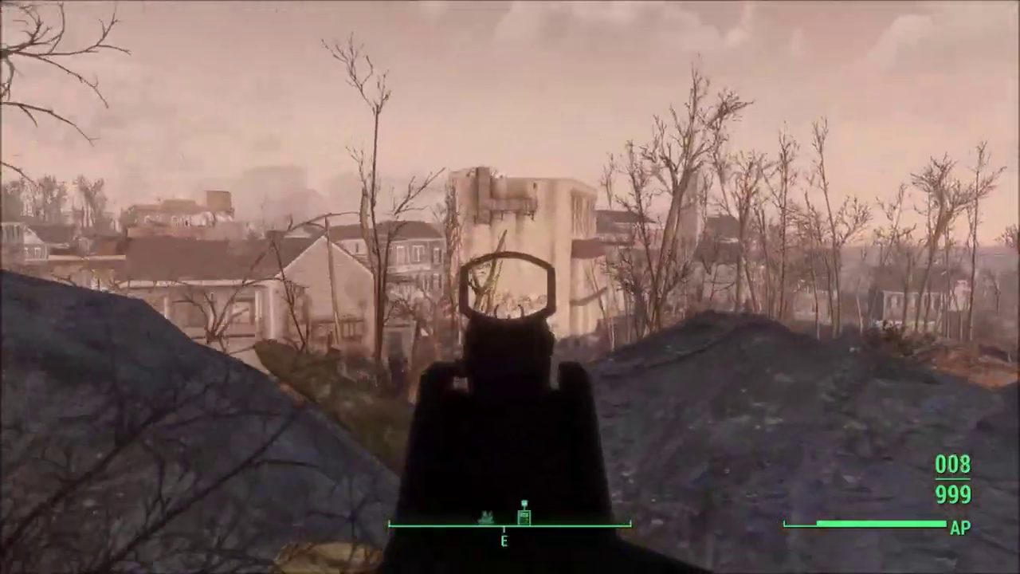
pyautogui.click(510, 287)
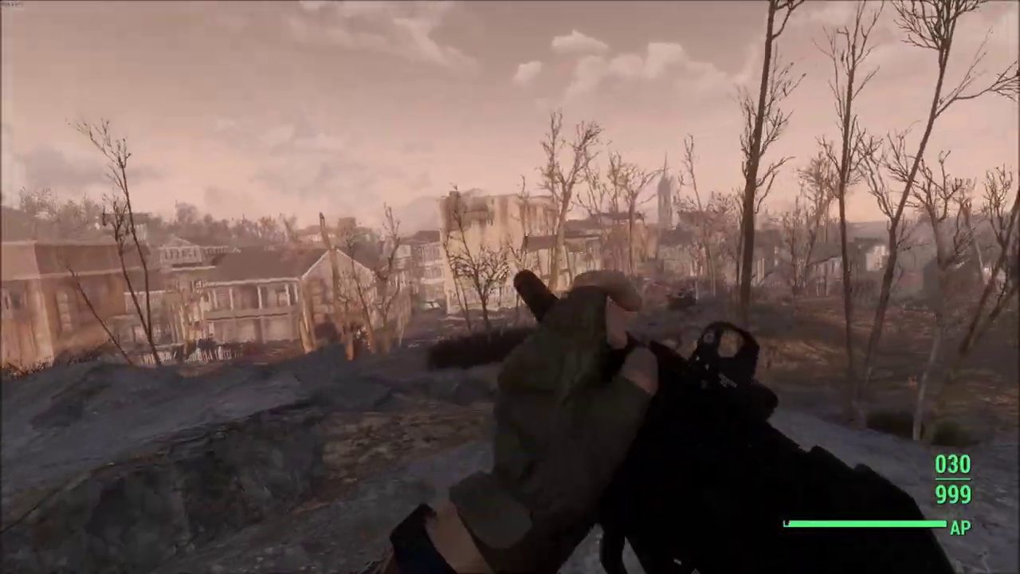
pyautogui.rightClick(510, 287)
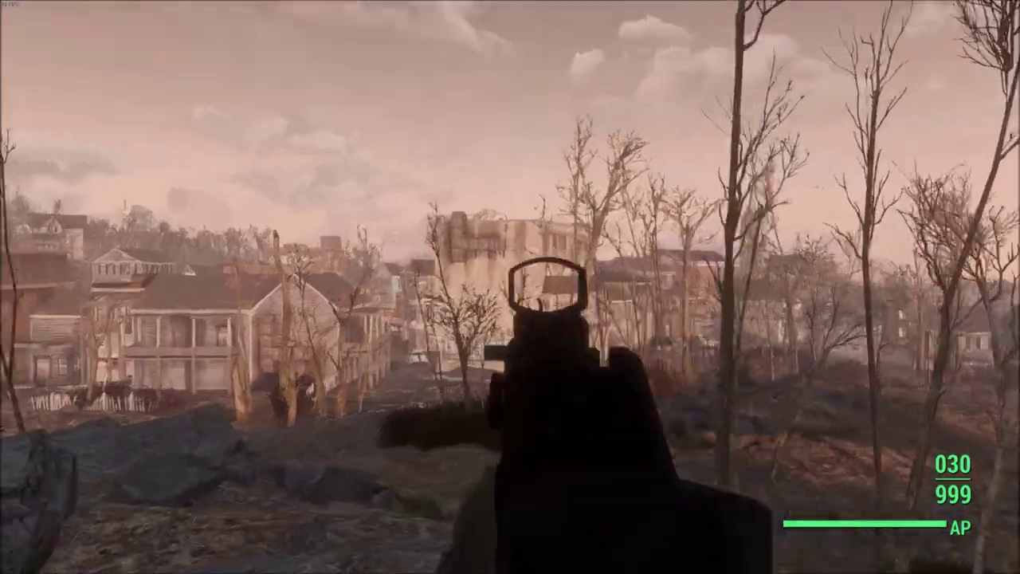
pyautogui.click(510, 287)
pyautogui.click(510, 287)
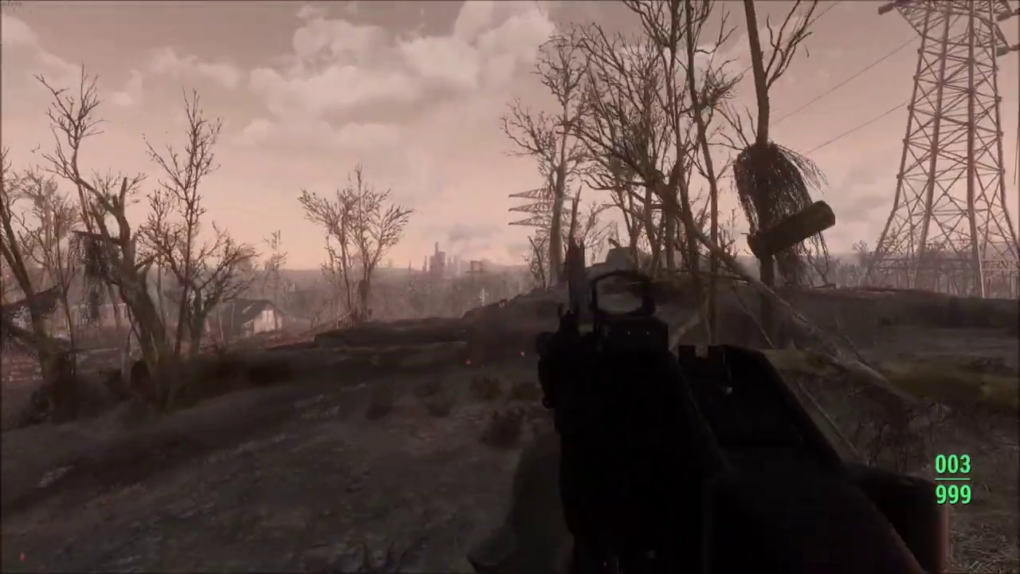
pyautogui.press('w')
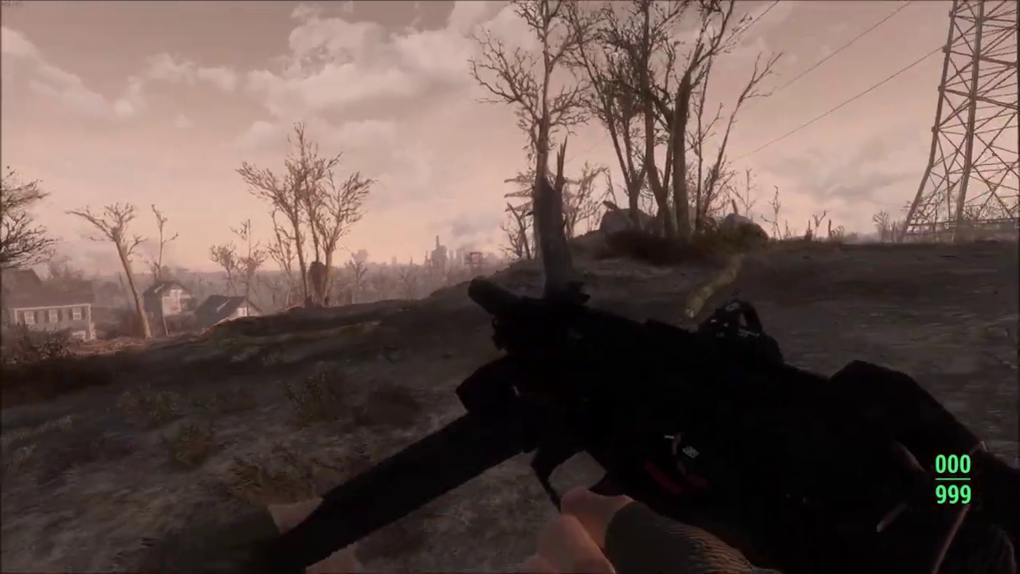
pyautogui.hotkey('shift', 'w')
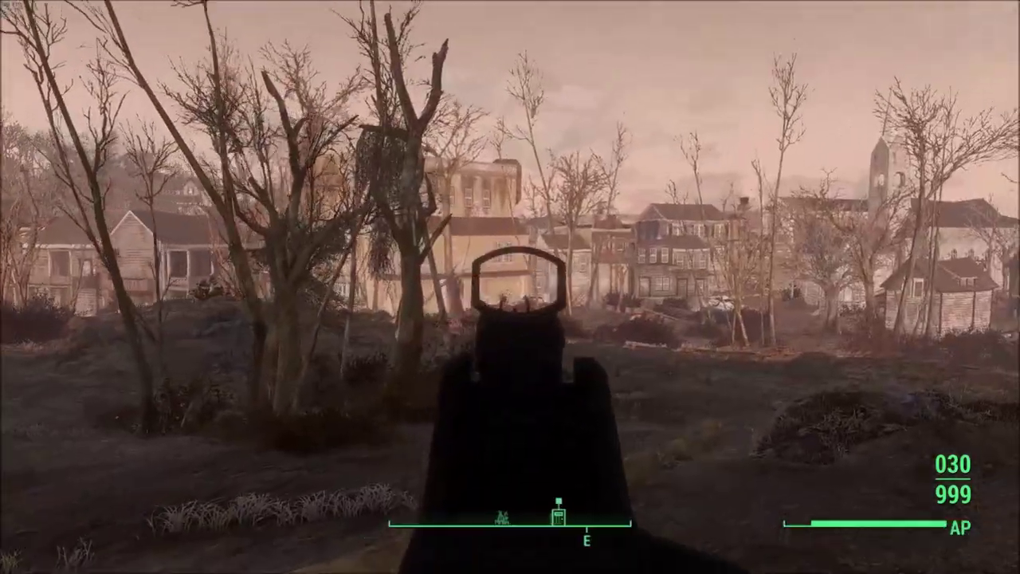
pyautogui.moveTo(510, 287); pyautogui.dragTo(510, 287)
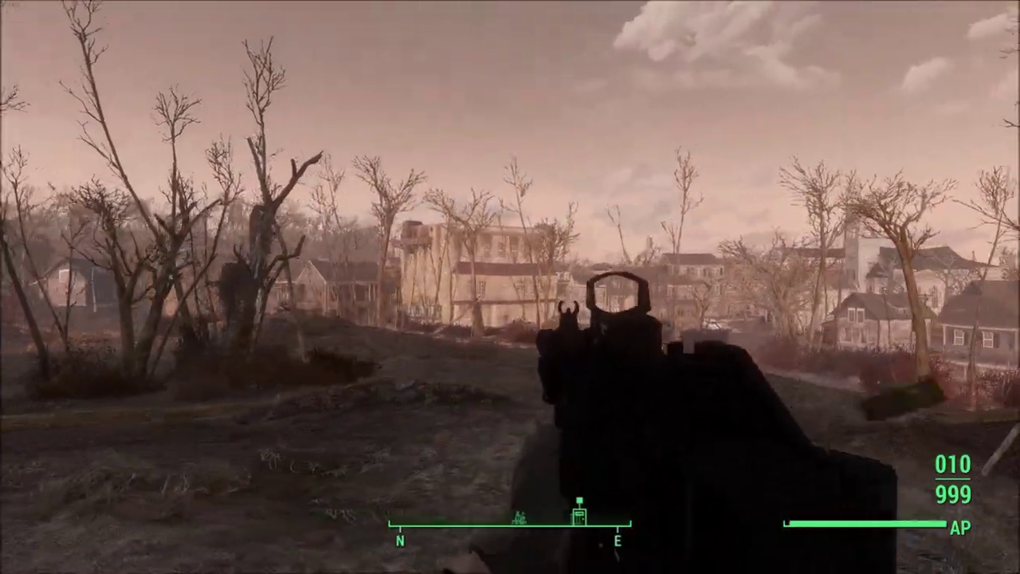